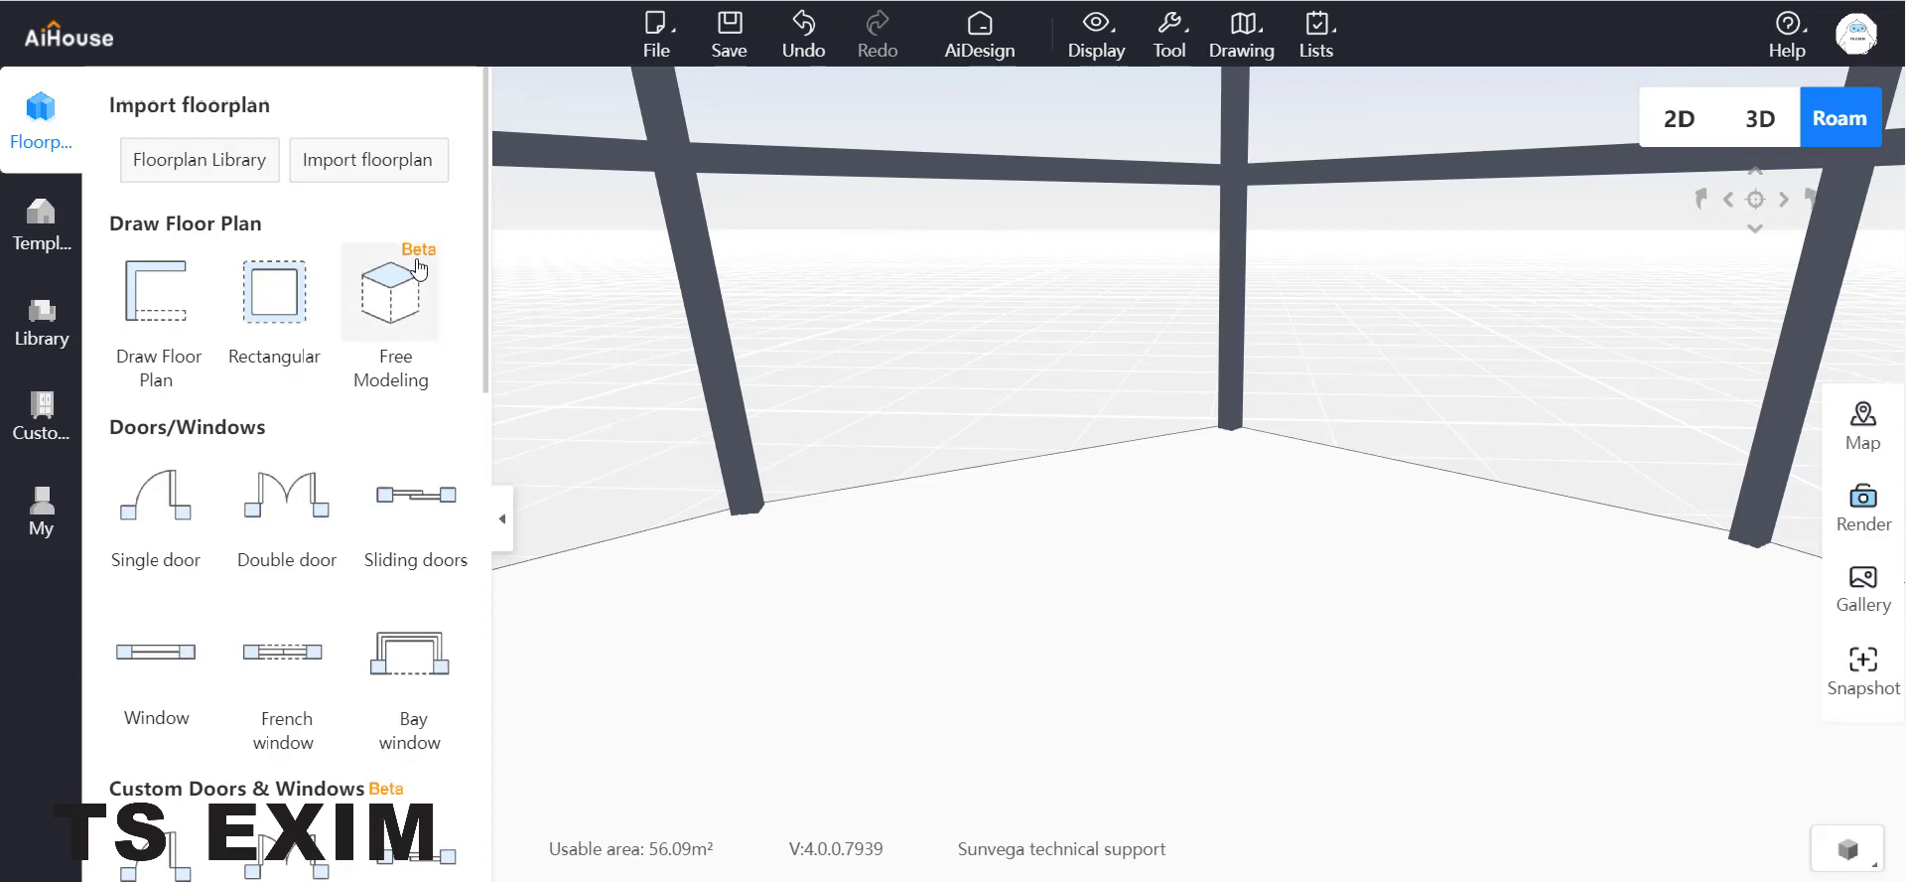
Enter Free Modeling mode for the floor plan
{"action": "left_click", "coordinate": [415, 320]}
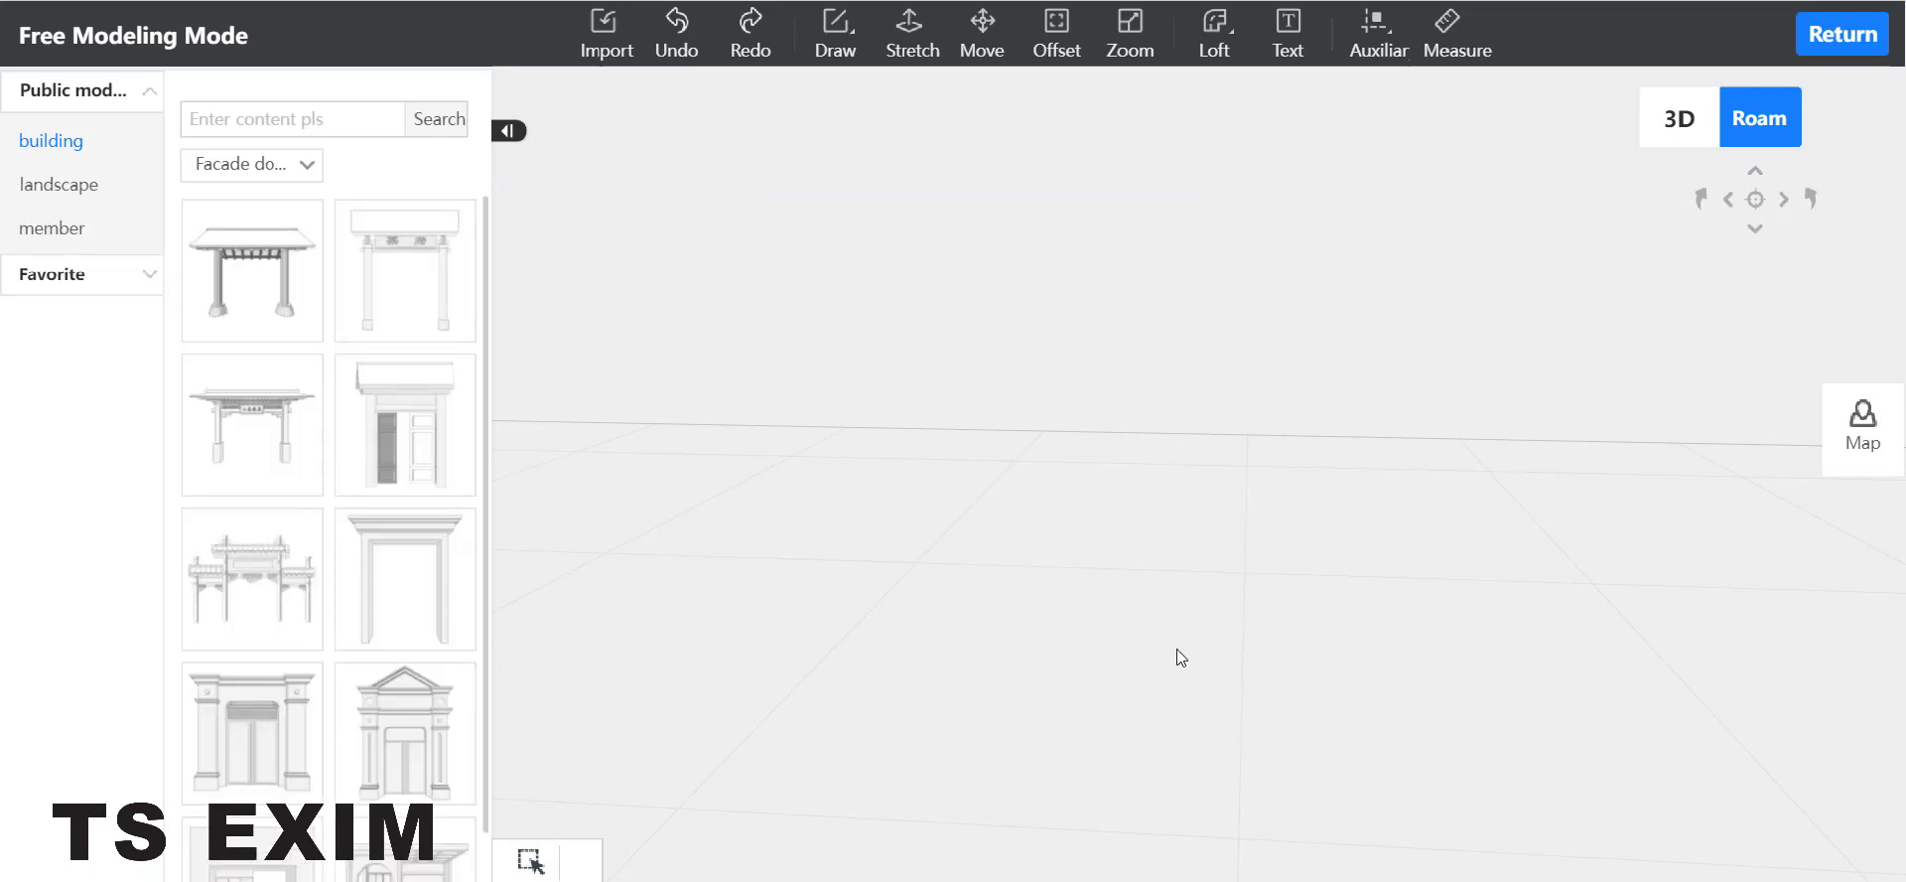
{"action": "scroll", "coordinate": [1159, 481], "scroll_direction": "up", "scroll_amount": 3}
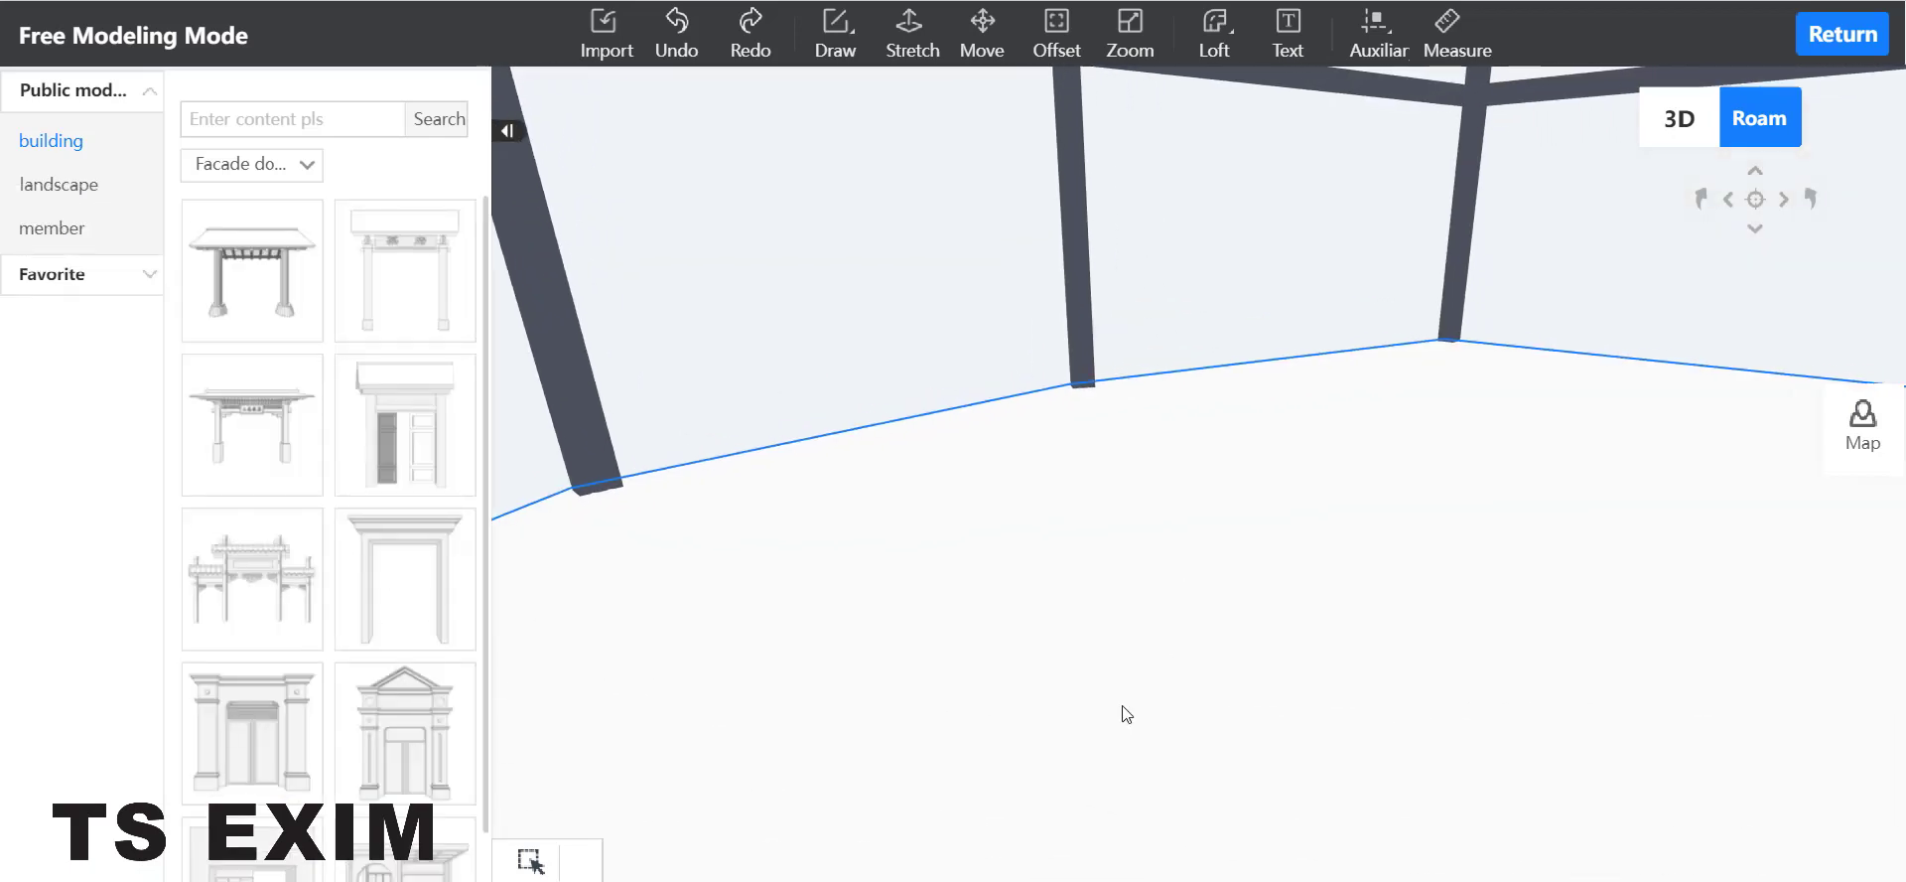
{"action": "scroll", "coordinate": [1113, 703], "scroll_direction": "up", "scroll_amount": 5}
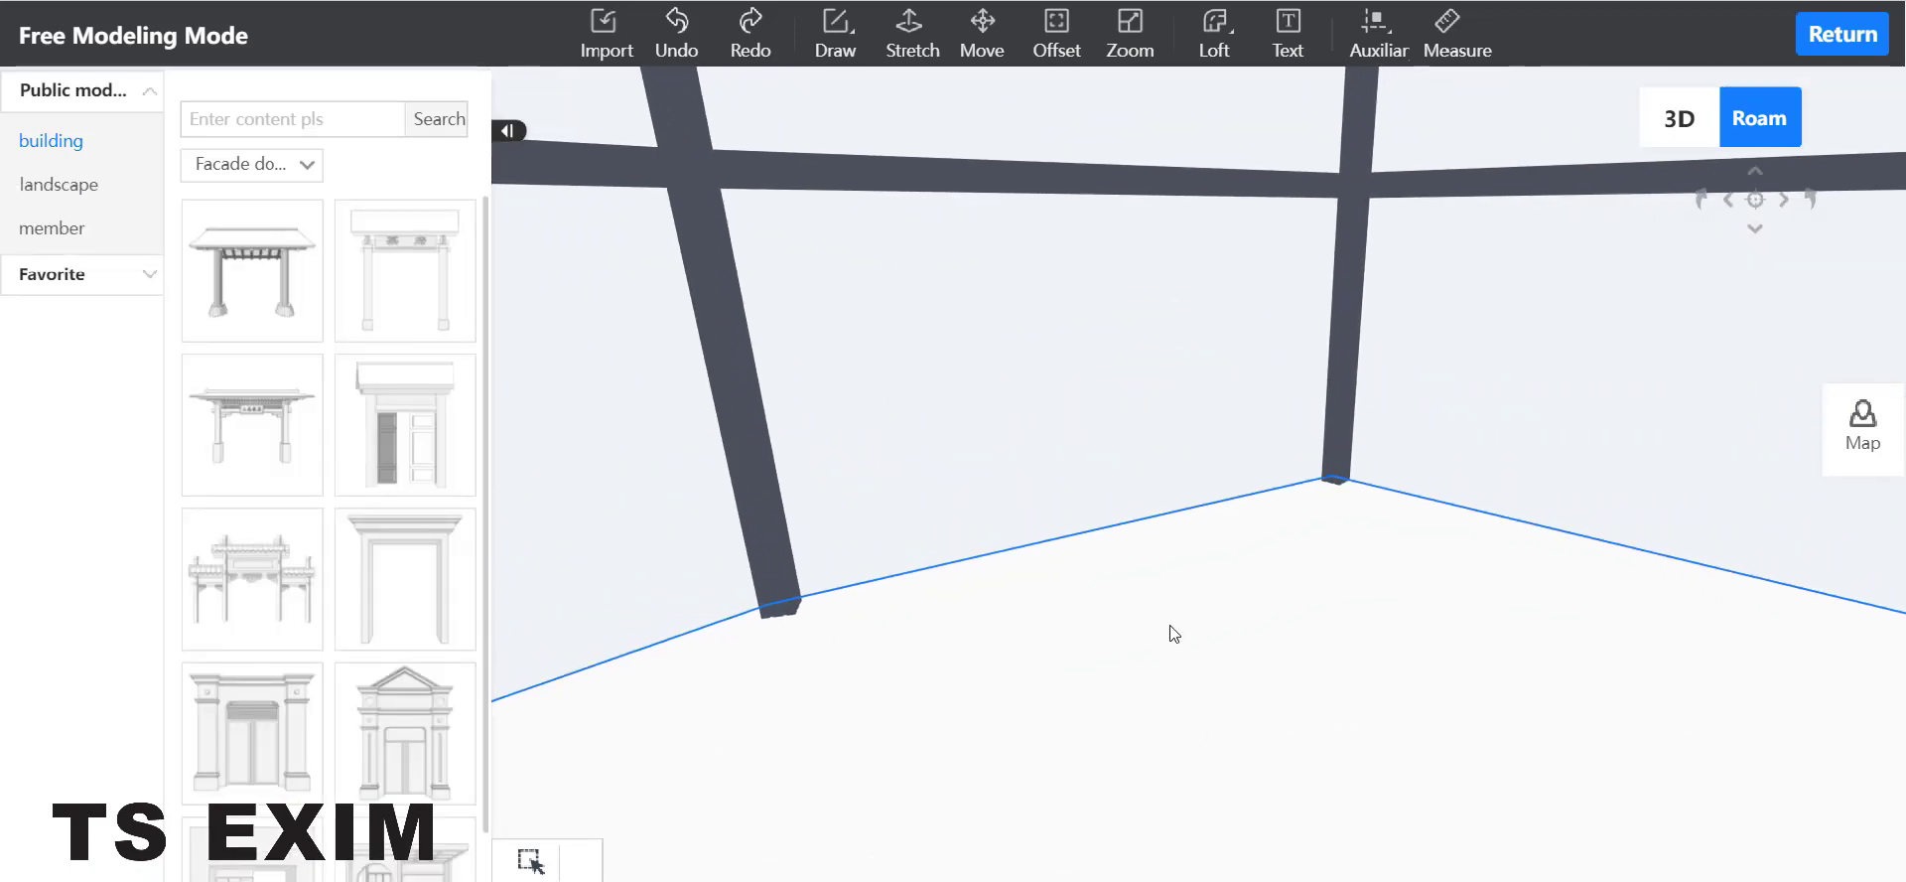
{"action": "scroll", "coordinate": [1231, 695], "scroll_direction": "up", "scroll_amount": 3}
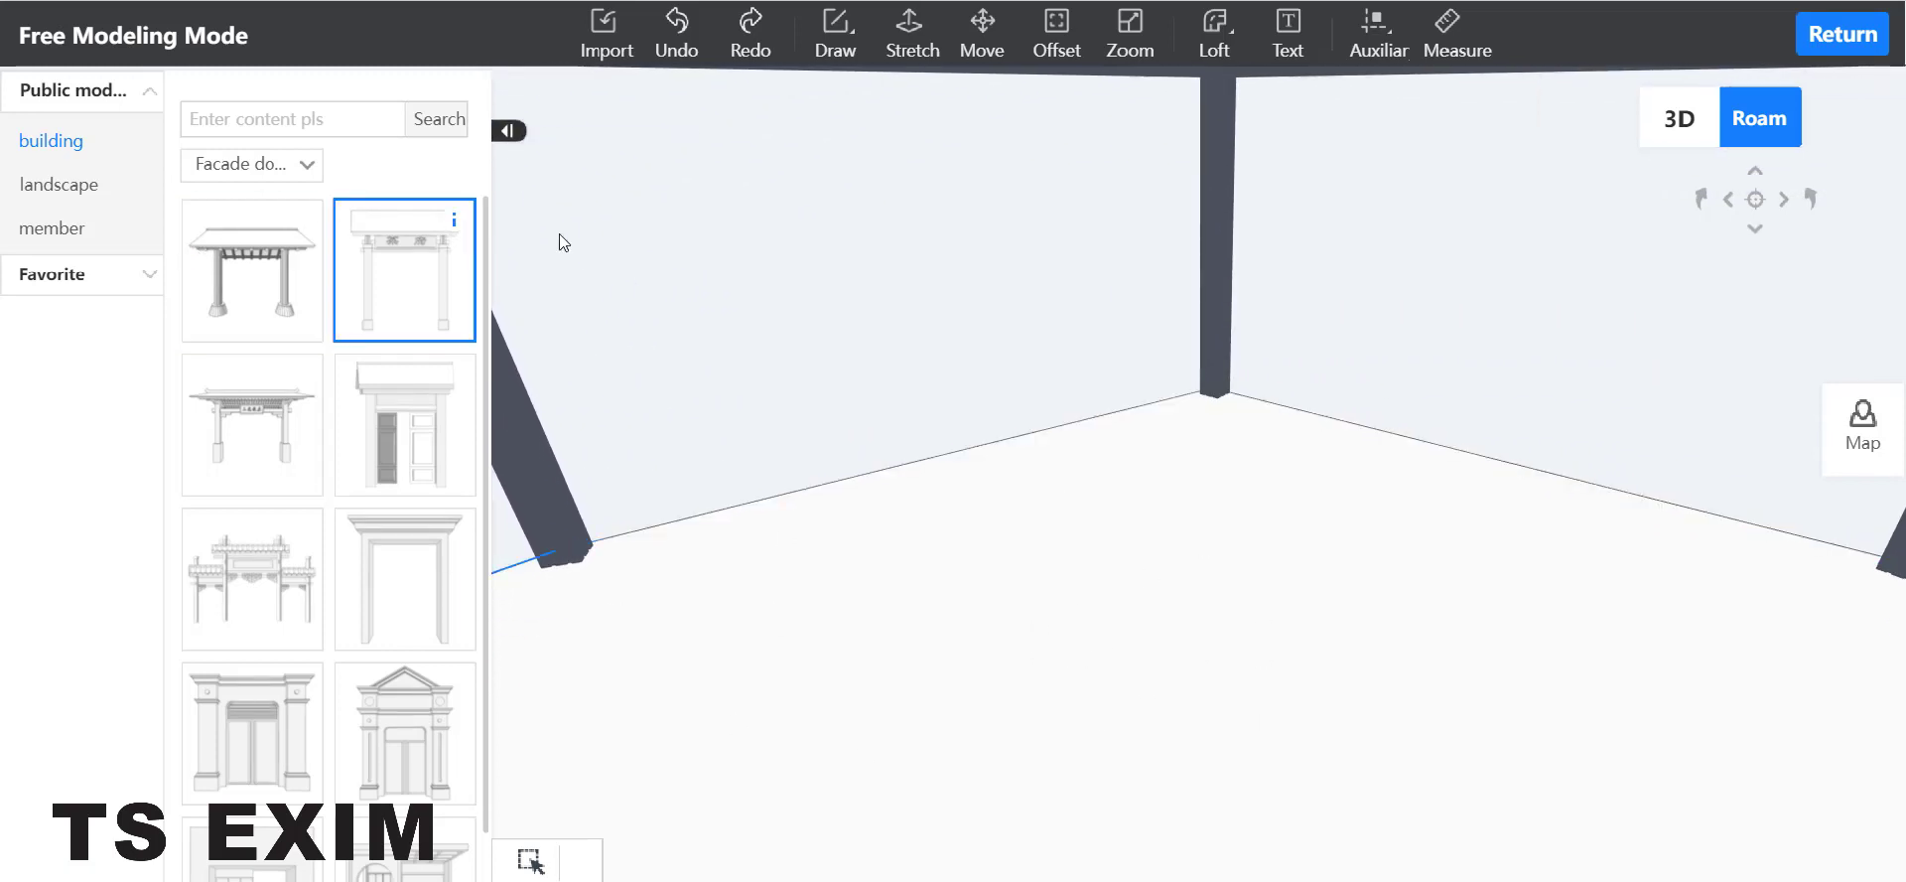
Draw a rectangle of about 1787 by 449 on the room's floor
{"action": "left_click", "coordinate": [835, 35]}
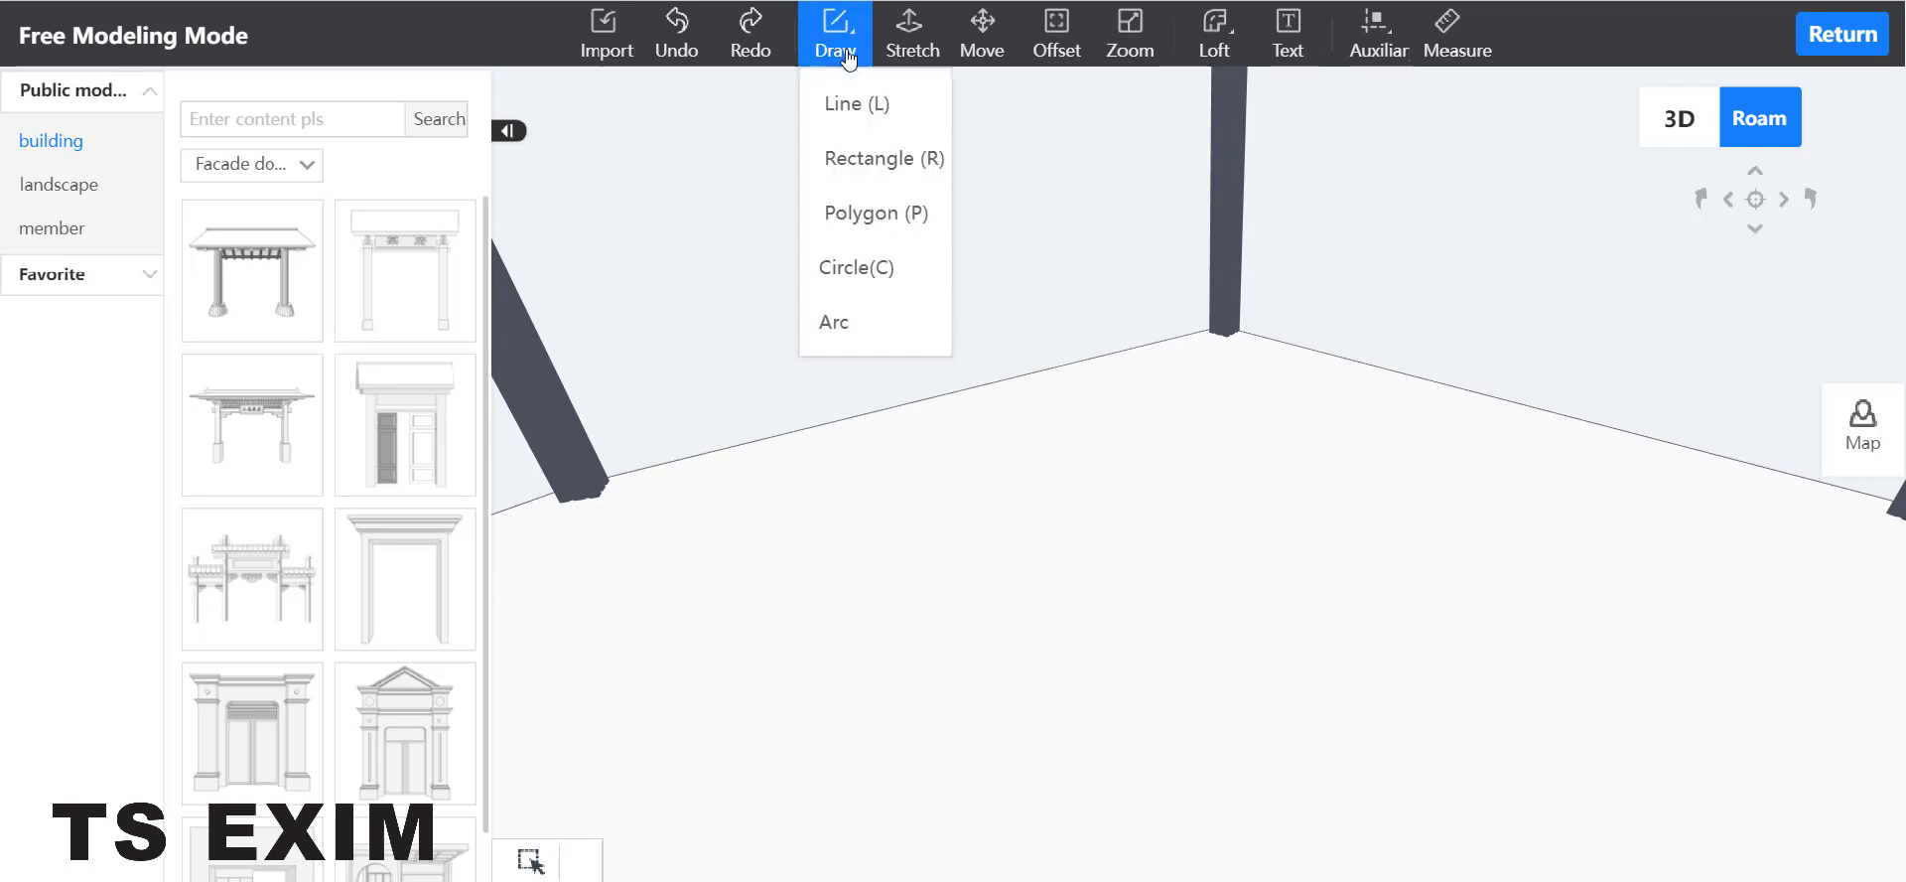
{"action": "left_click", "coordinate": [874, 159]}
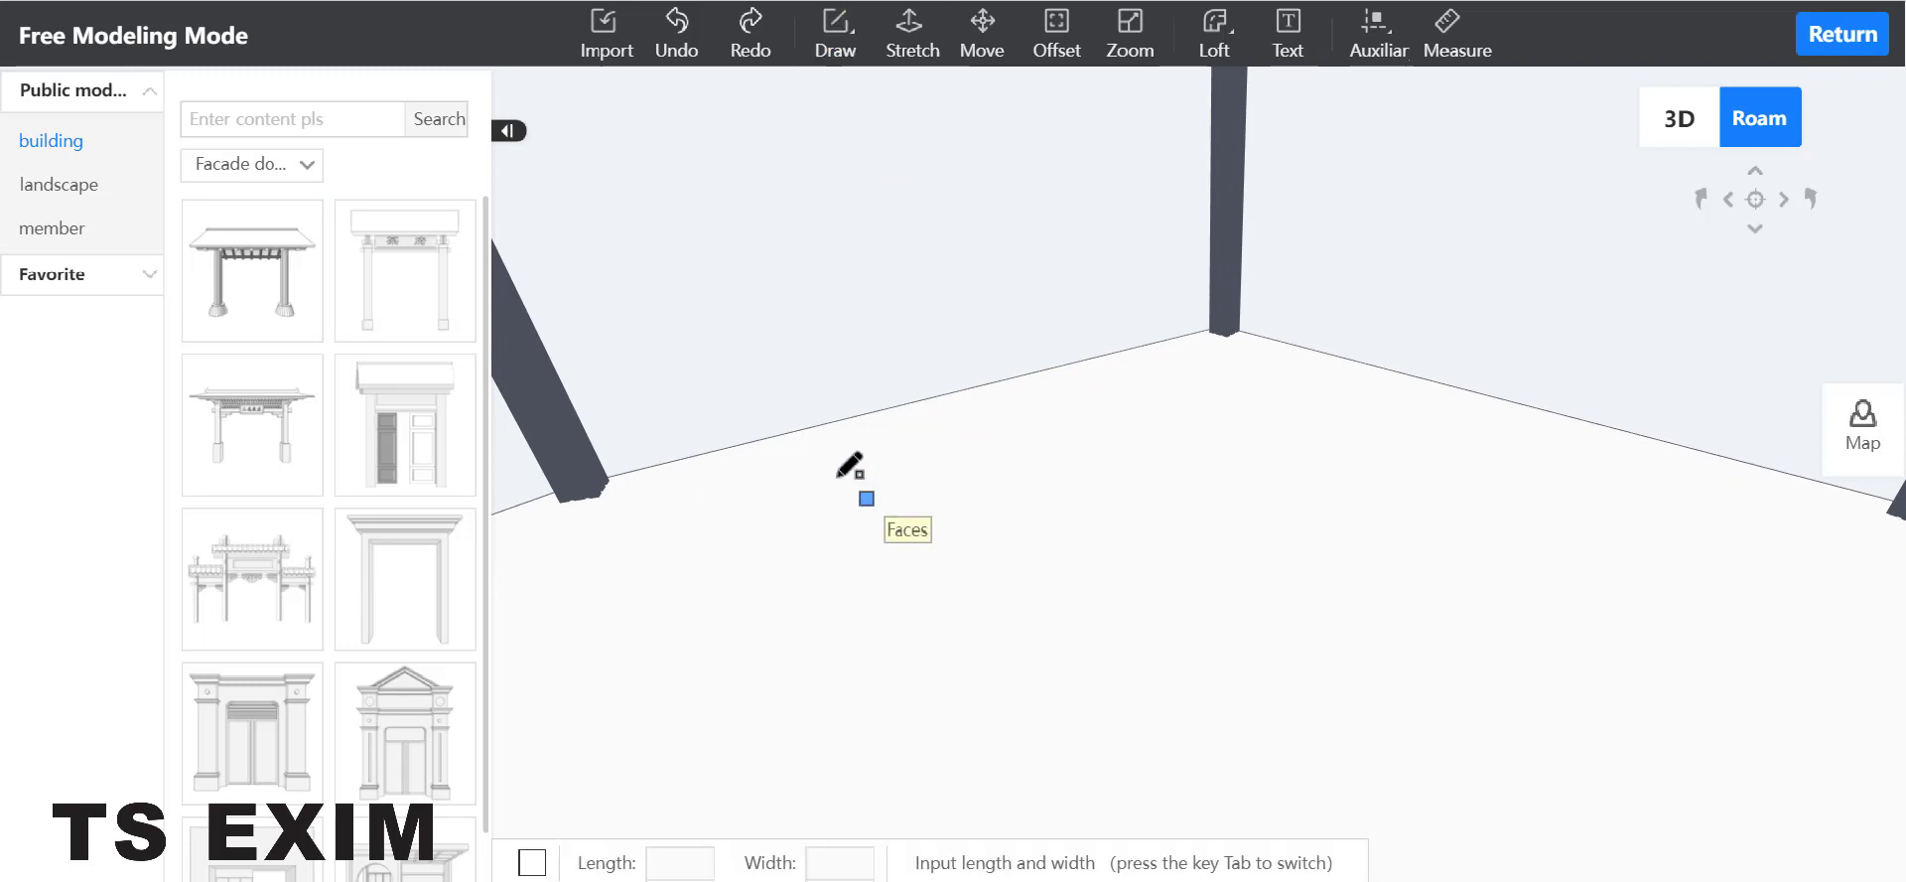
{"action": "left_click", "coordinate": [779, 545]}
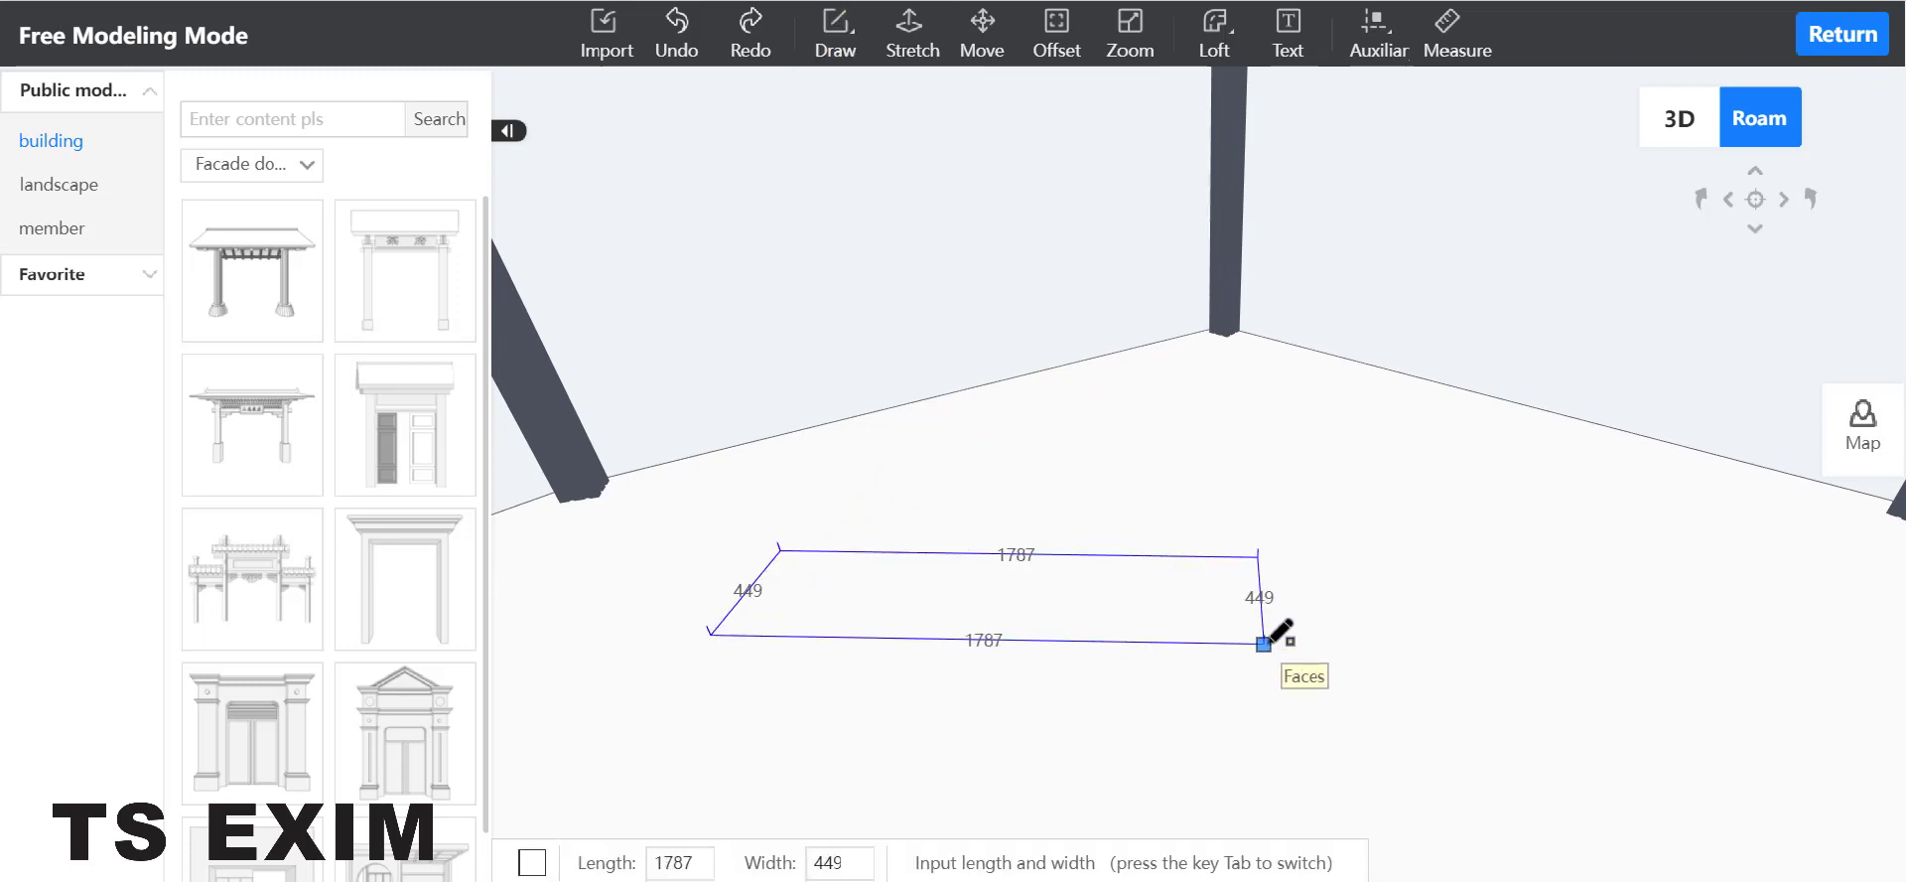
{"action": "left_click", "coordinate": [1264, 643]}
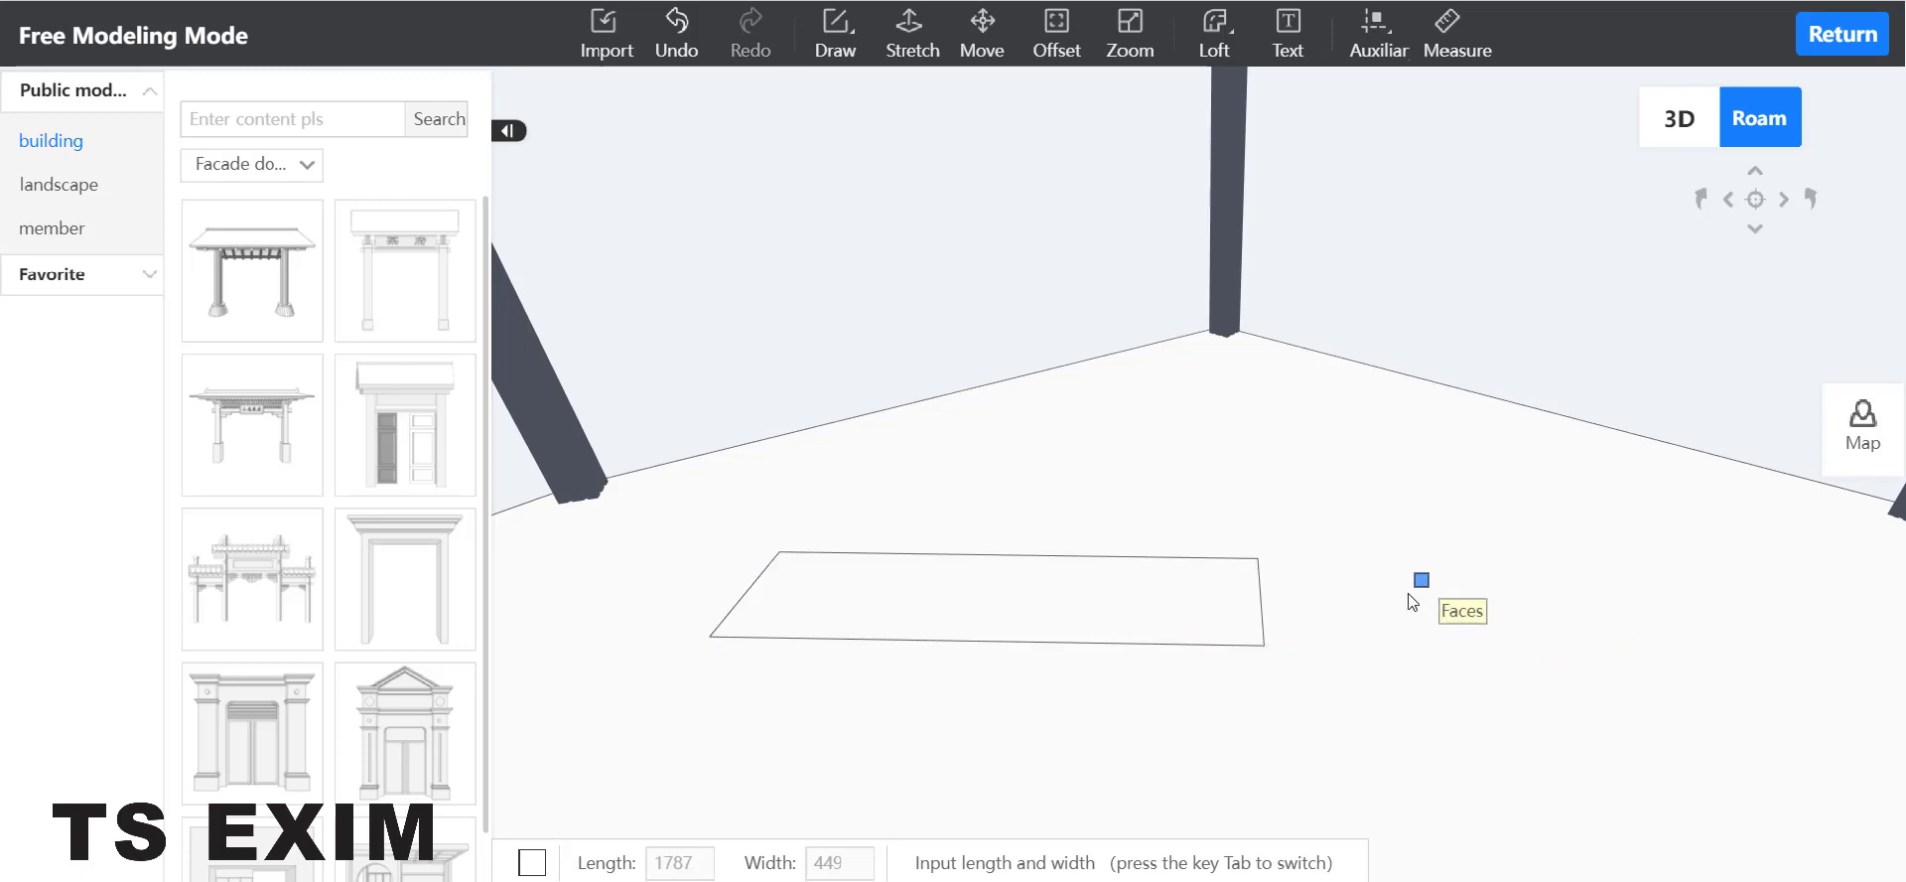
Rotate the floor rectangle about a base point inside it so it lies diagonally across the floor
{"action": "left_click", "coordinate": [1143, 624]}
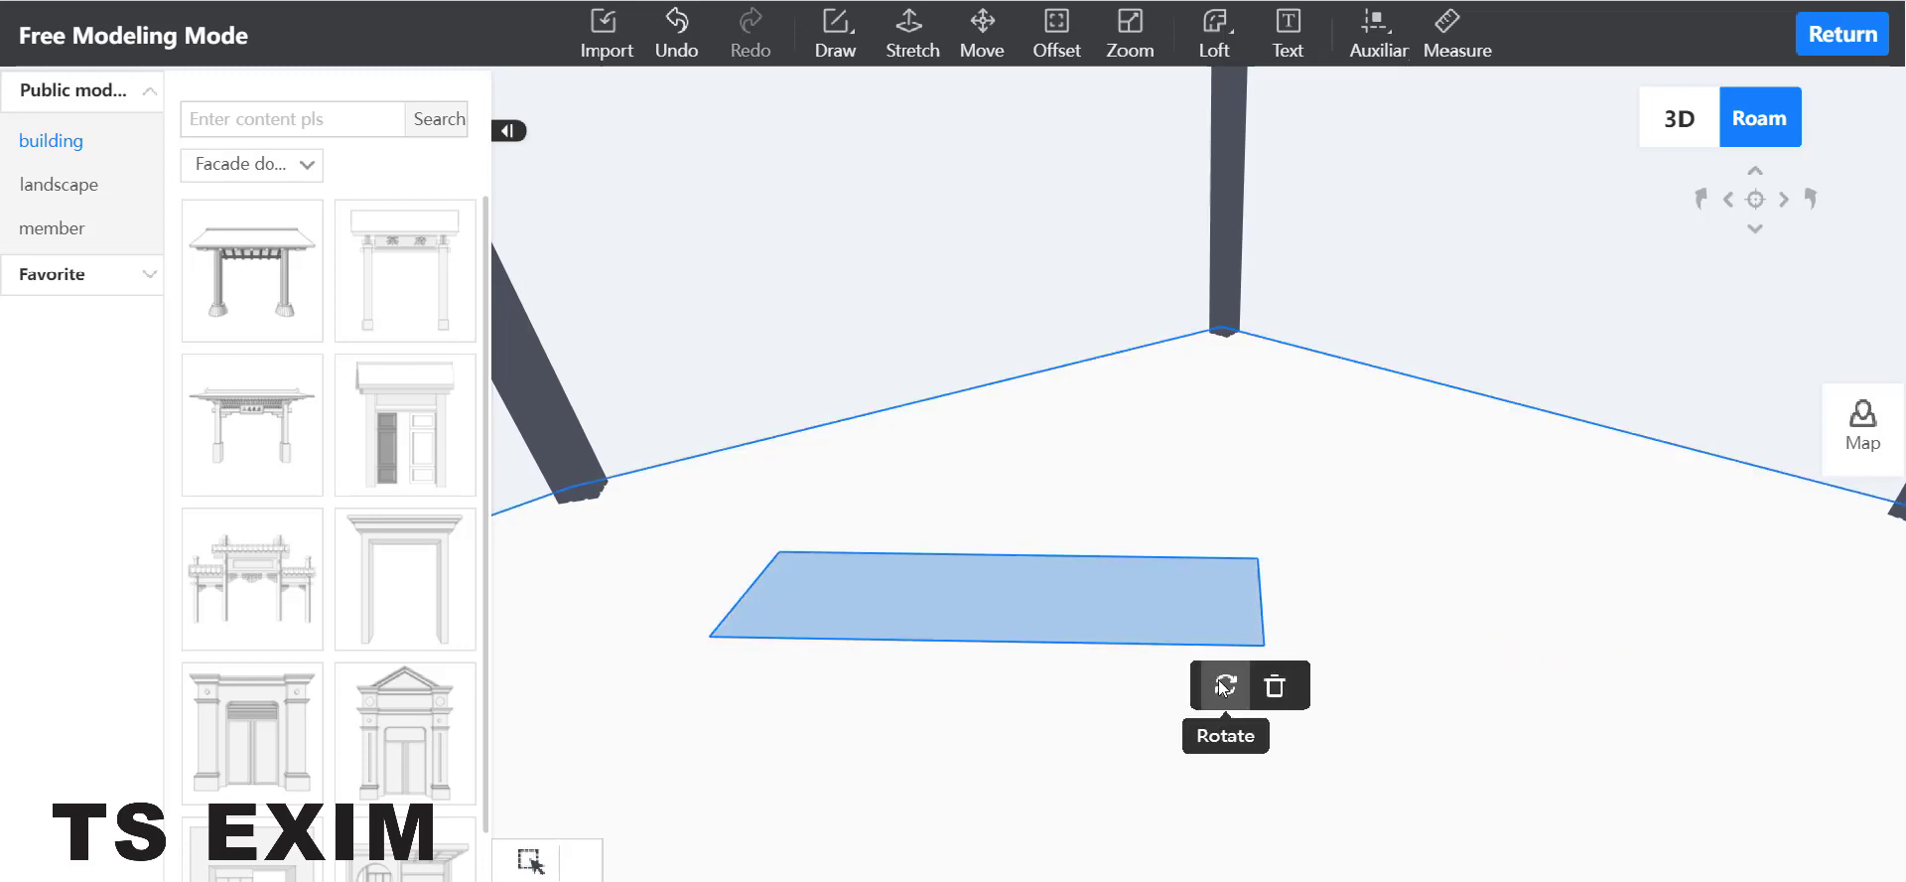
{"action": "left_click", "coordinate": [1225, 681]}
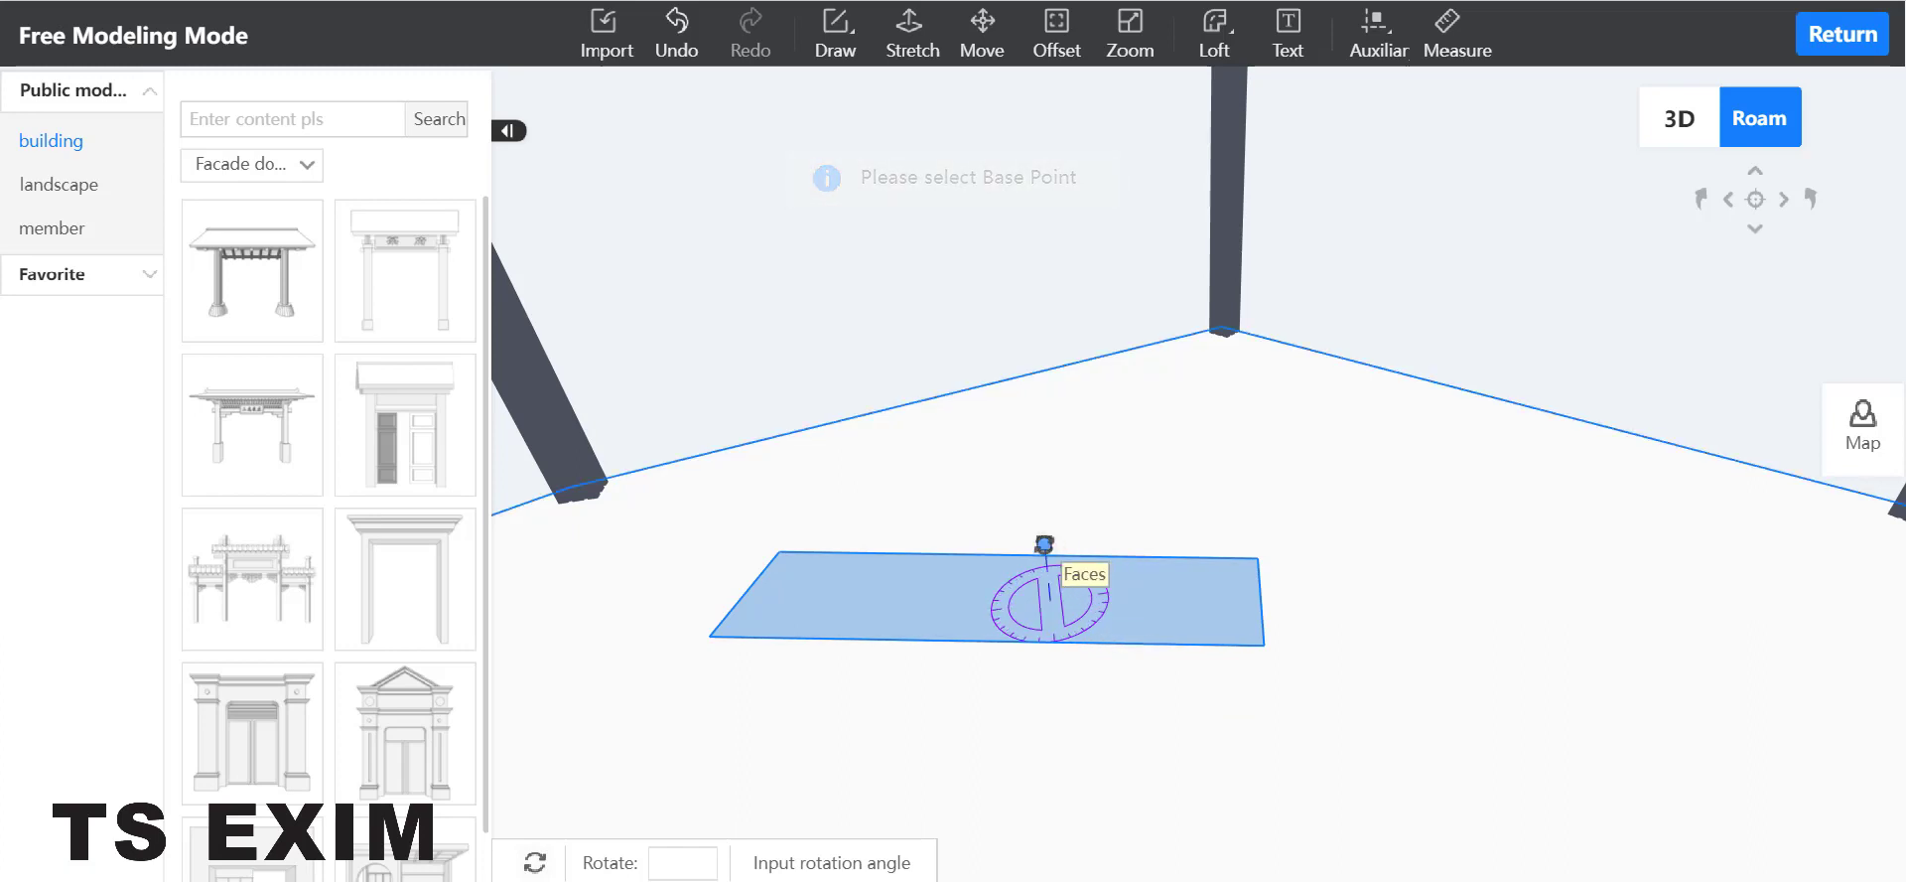
{"action": "left_click", "coordinate": [1063, 553]}
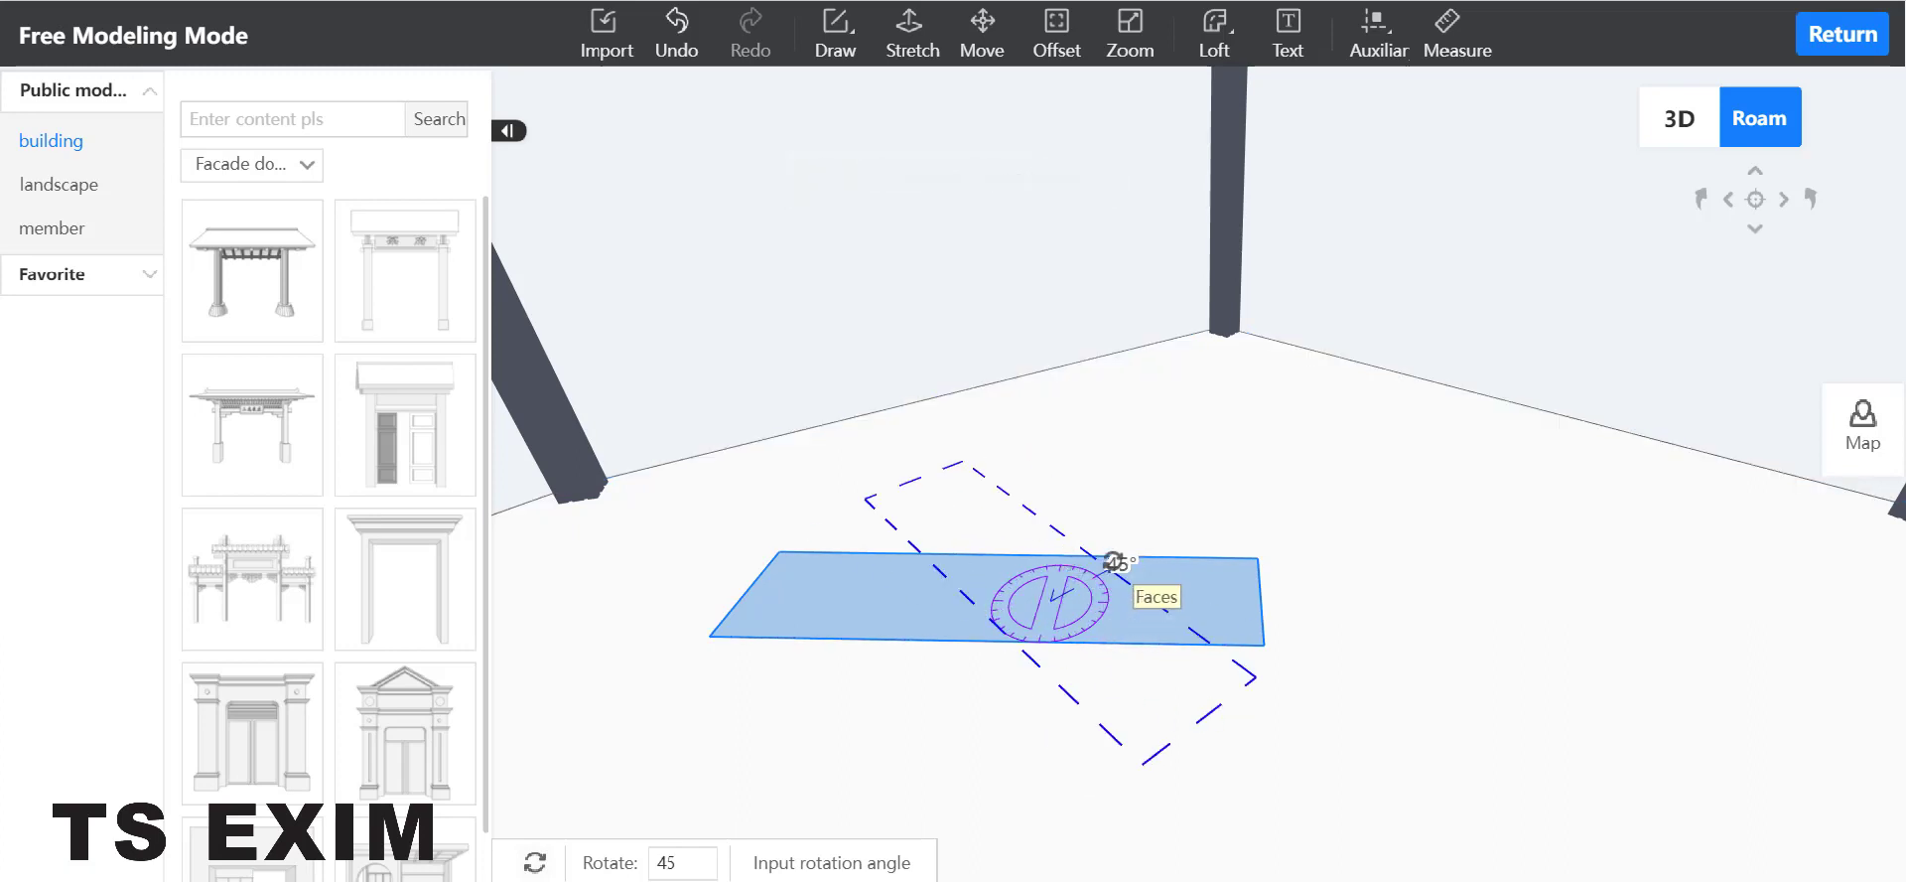
{"action": "left_click", "coordinate": [1014, 534]}
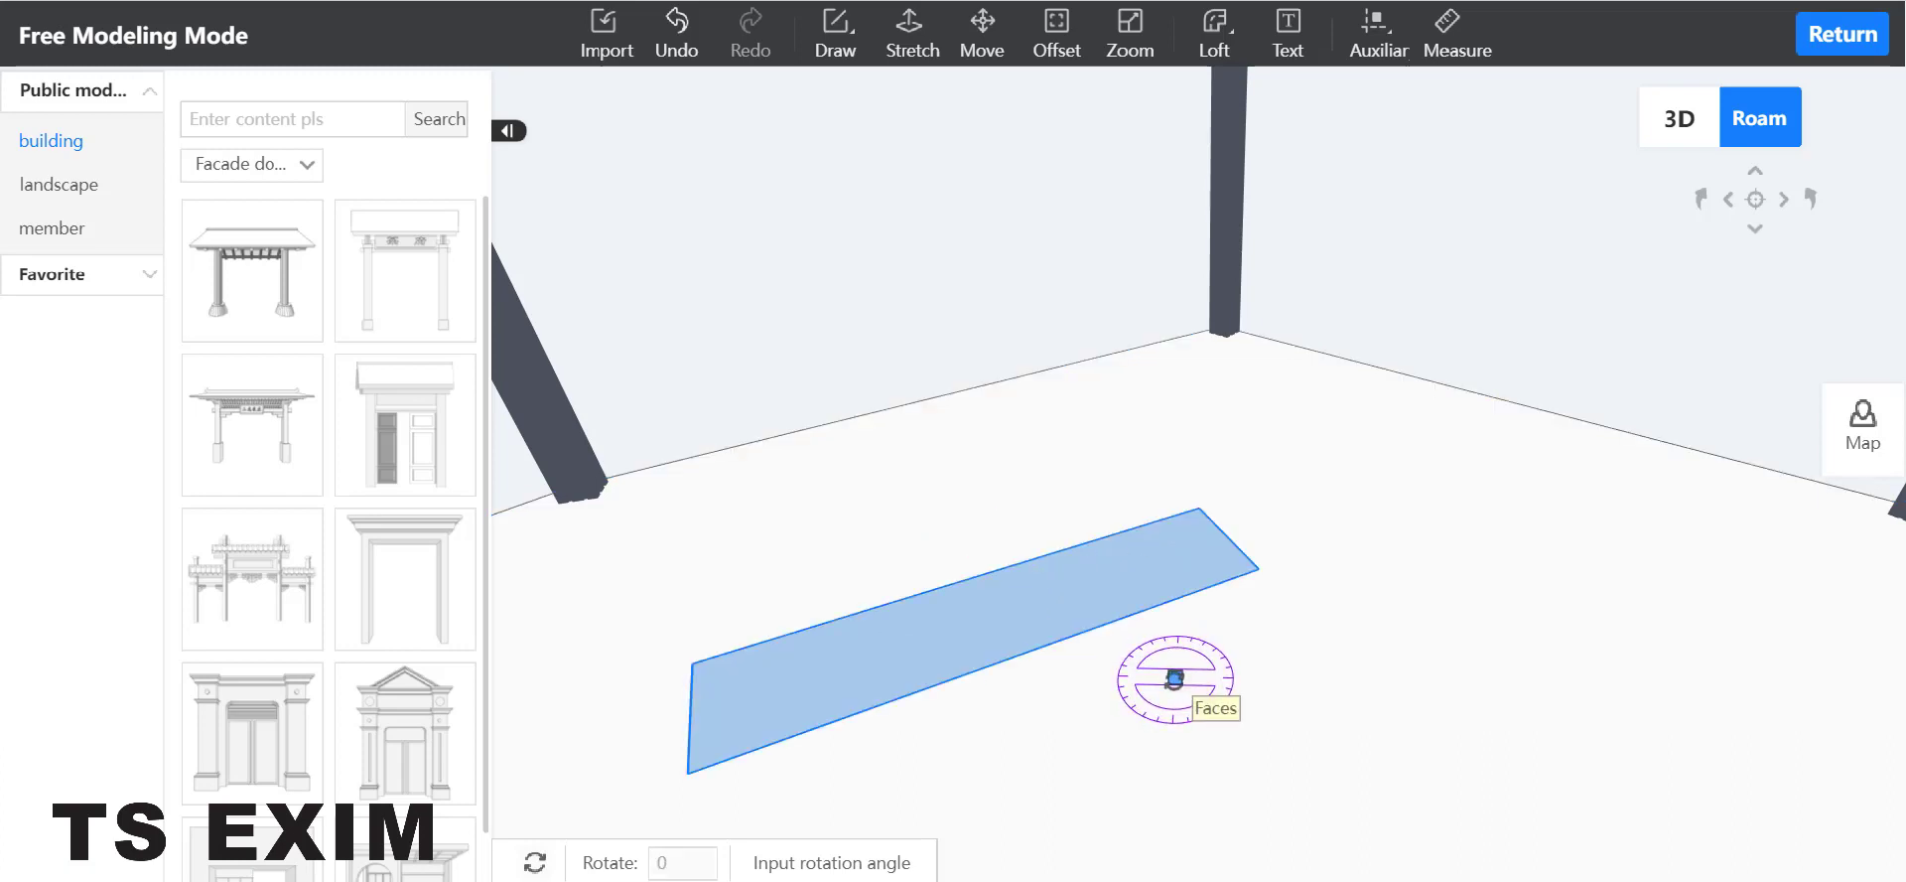
{"action": "key", "text": "Escape"}
Draw a closed four-sided outline beside the rectangle with the Line tool, using segments of 1200, 600 and 1200 and closing at the start point
{"action": "right_click_drag", "start_coordinate": [1190, 694], "coordinate": [1224, 606]}
{"action": "left_click", "coordinate": [834, 50]}
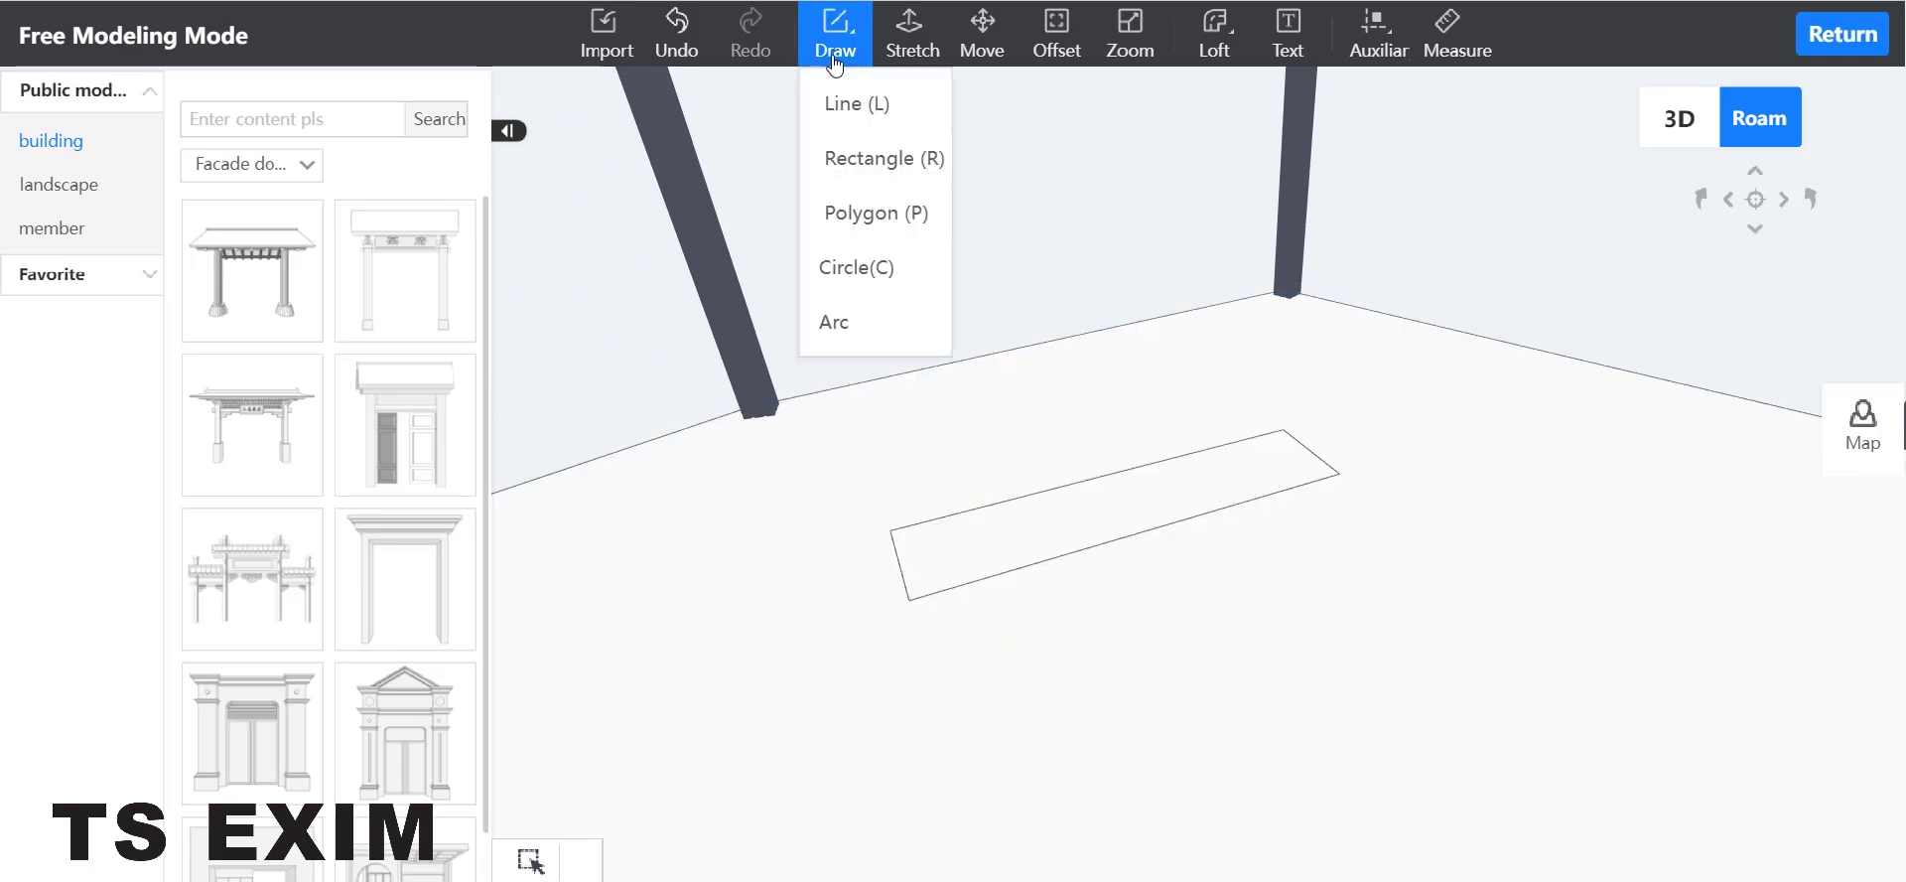
{"action": "left_click", "coordinate": [853, 103]}
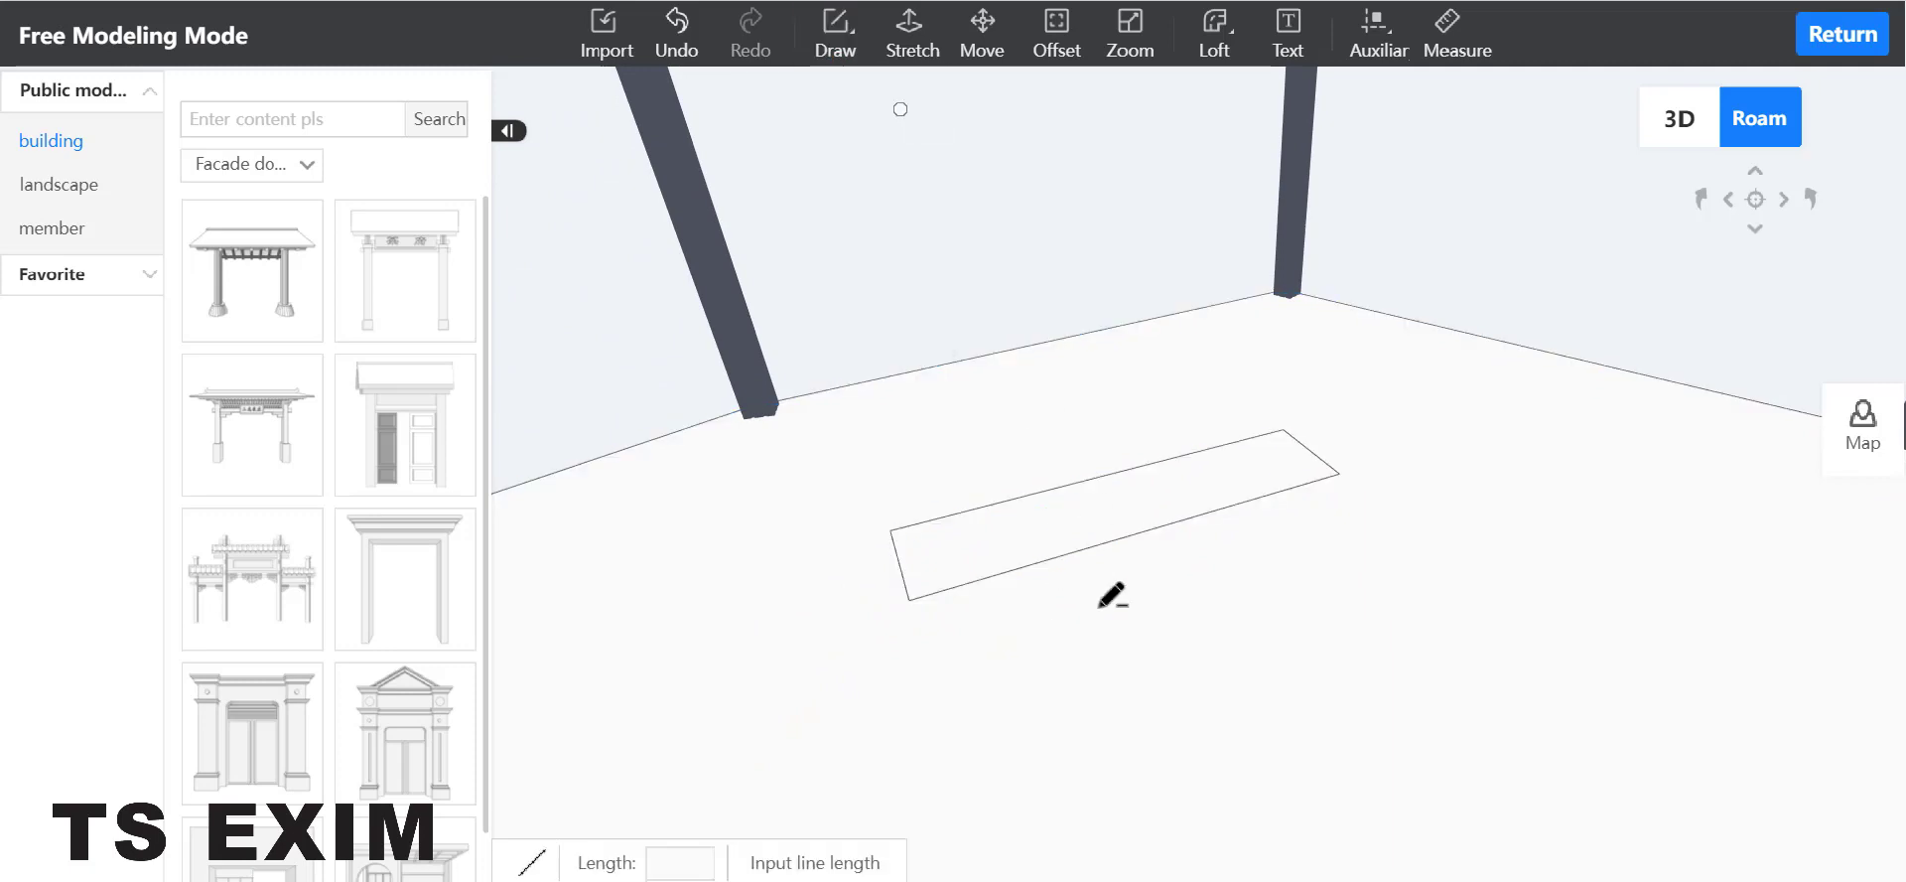
{"action": "left_click", "coordinate": [957, 664]}
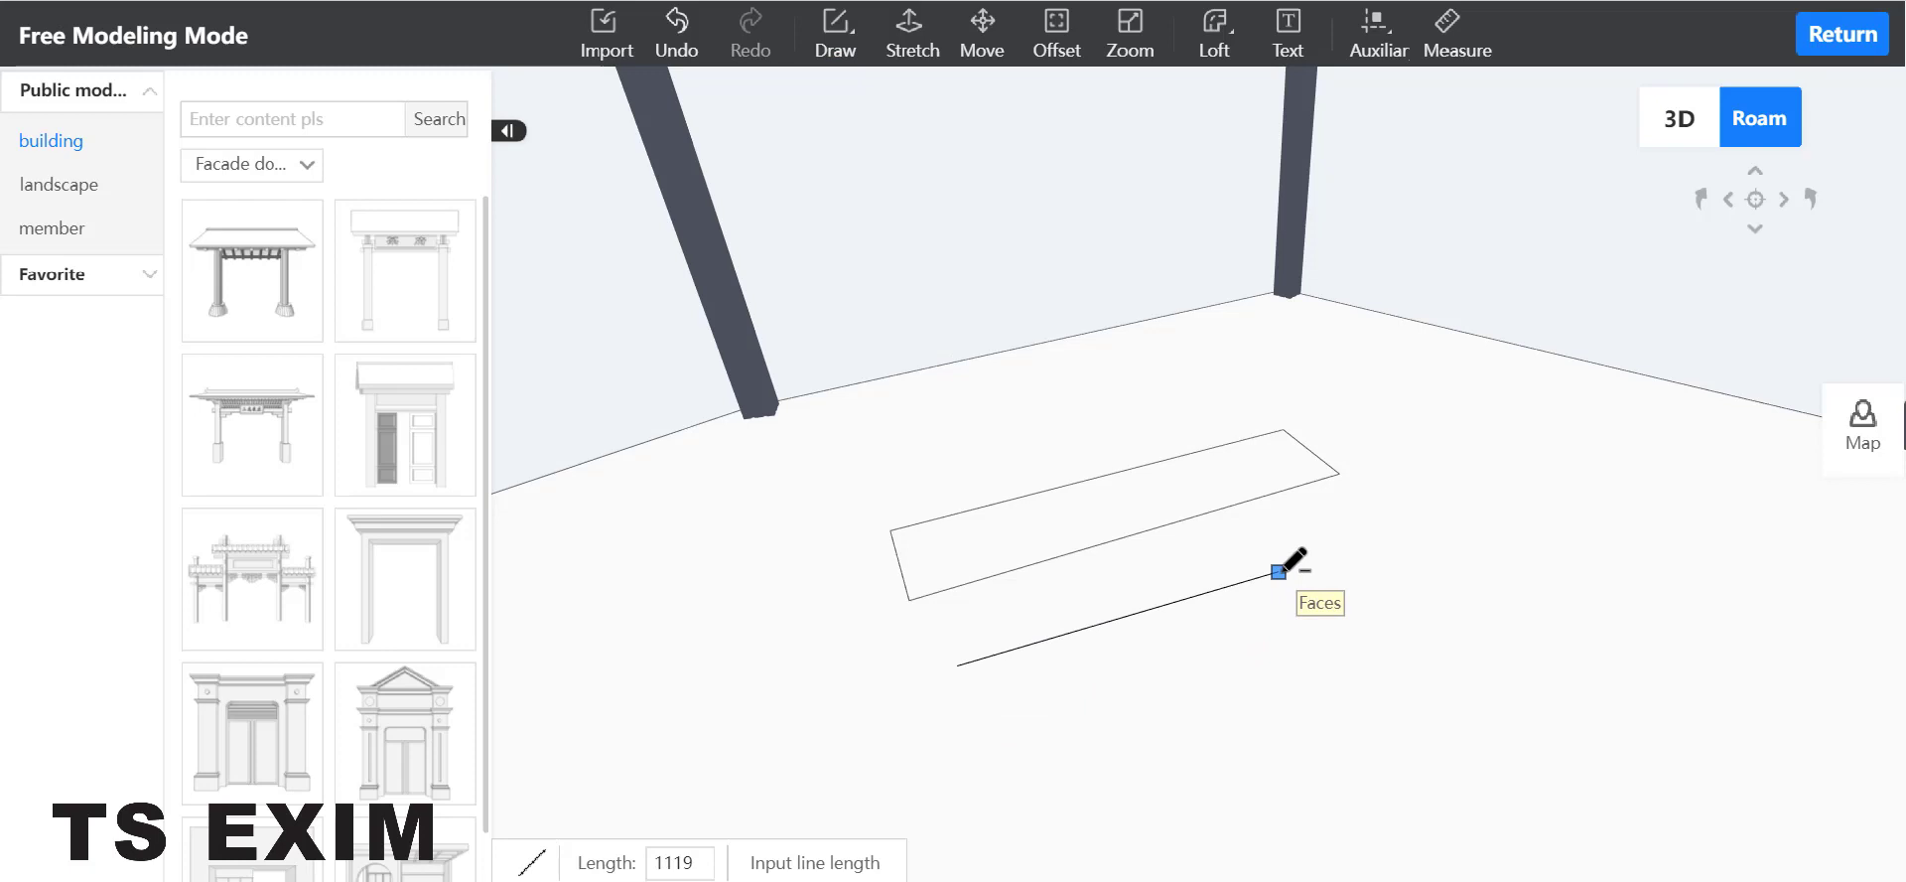
{"action": "type", "text": "1200"}
{"action": "key", "text": "Return"}
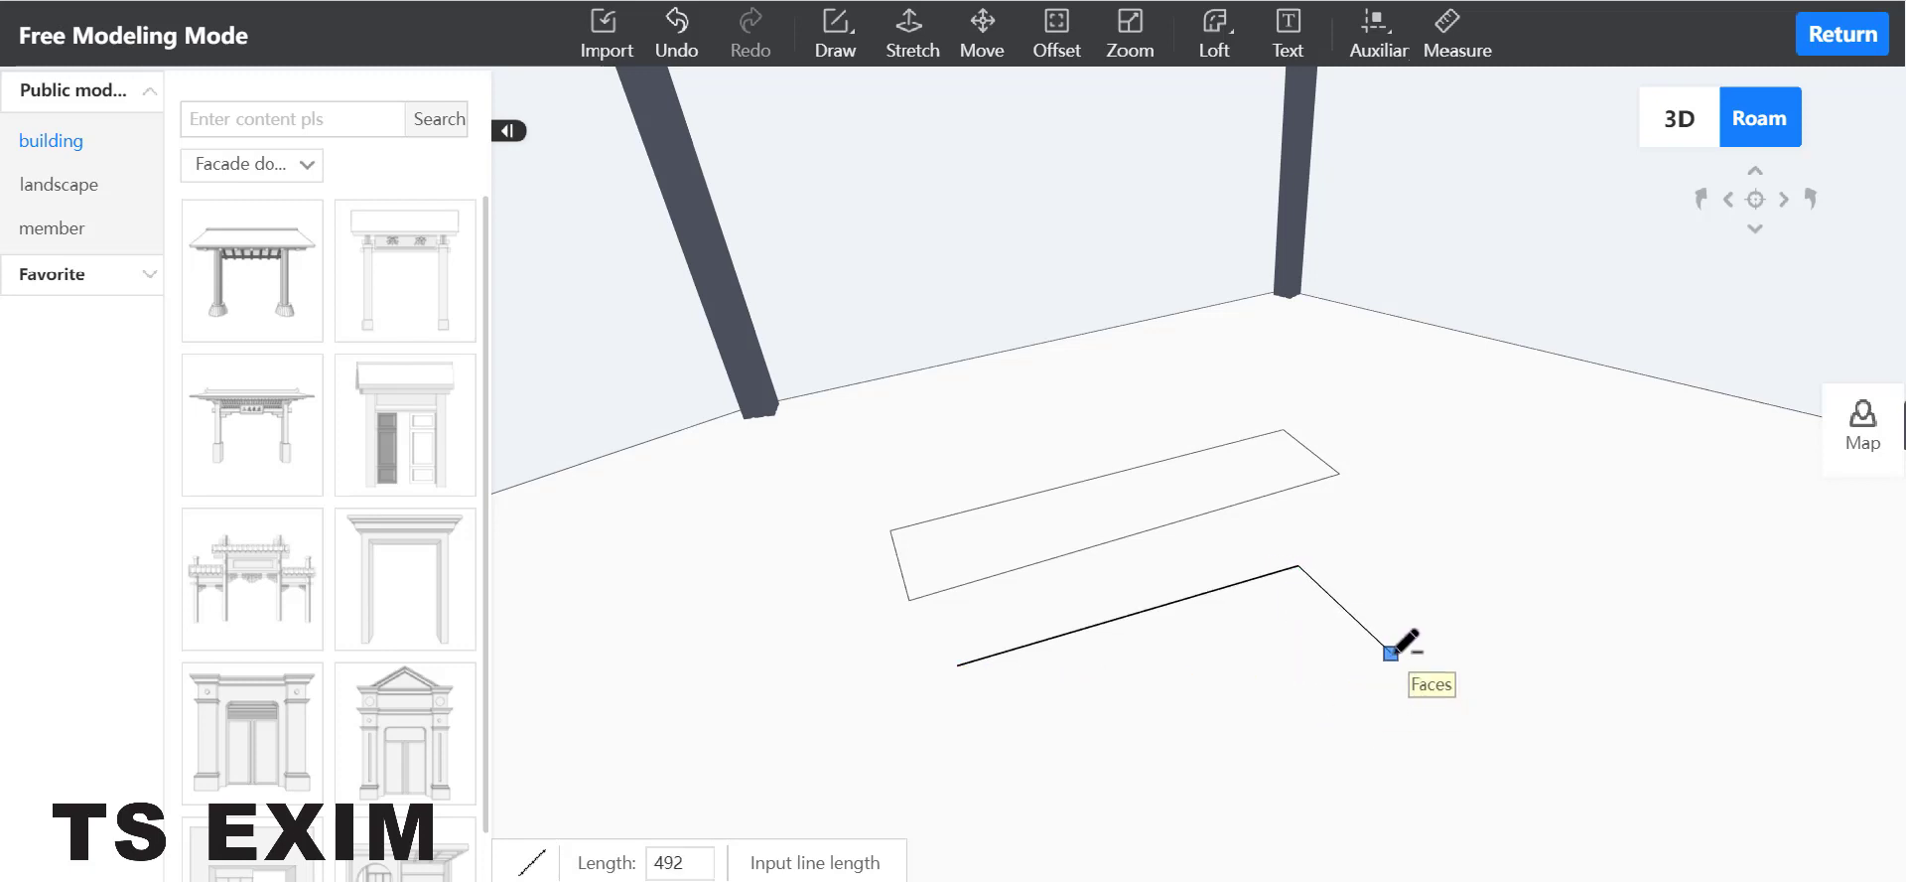
{"action": "type", "text": "600"}
{"action": "key", "text": "Return"}
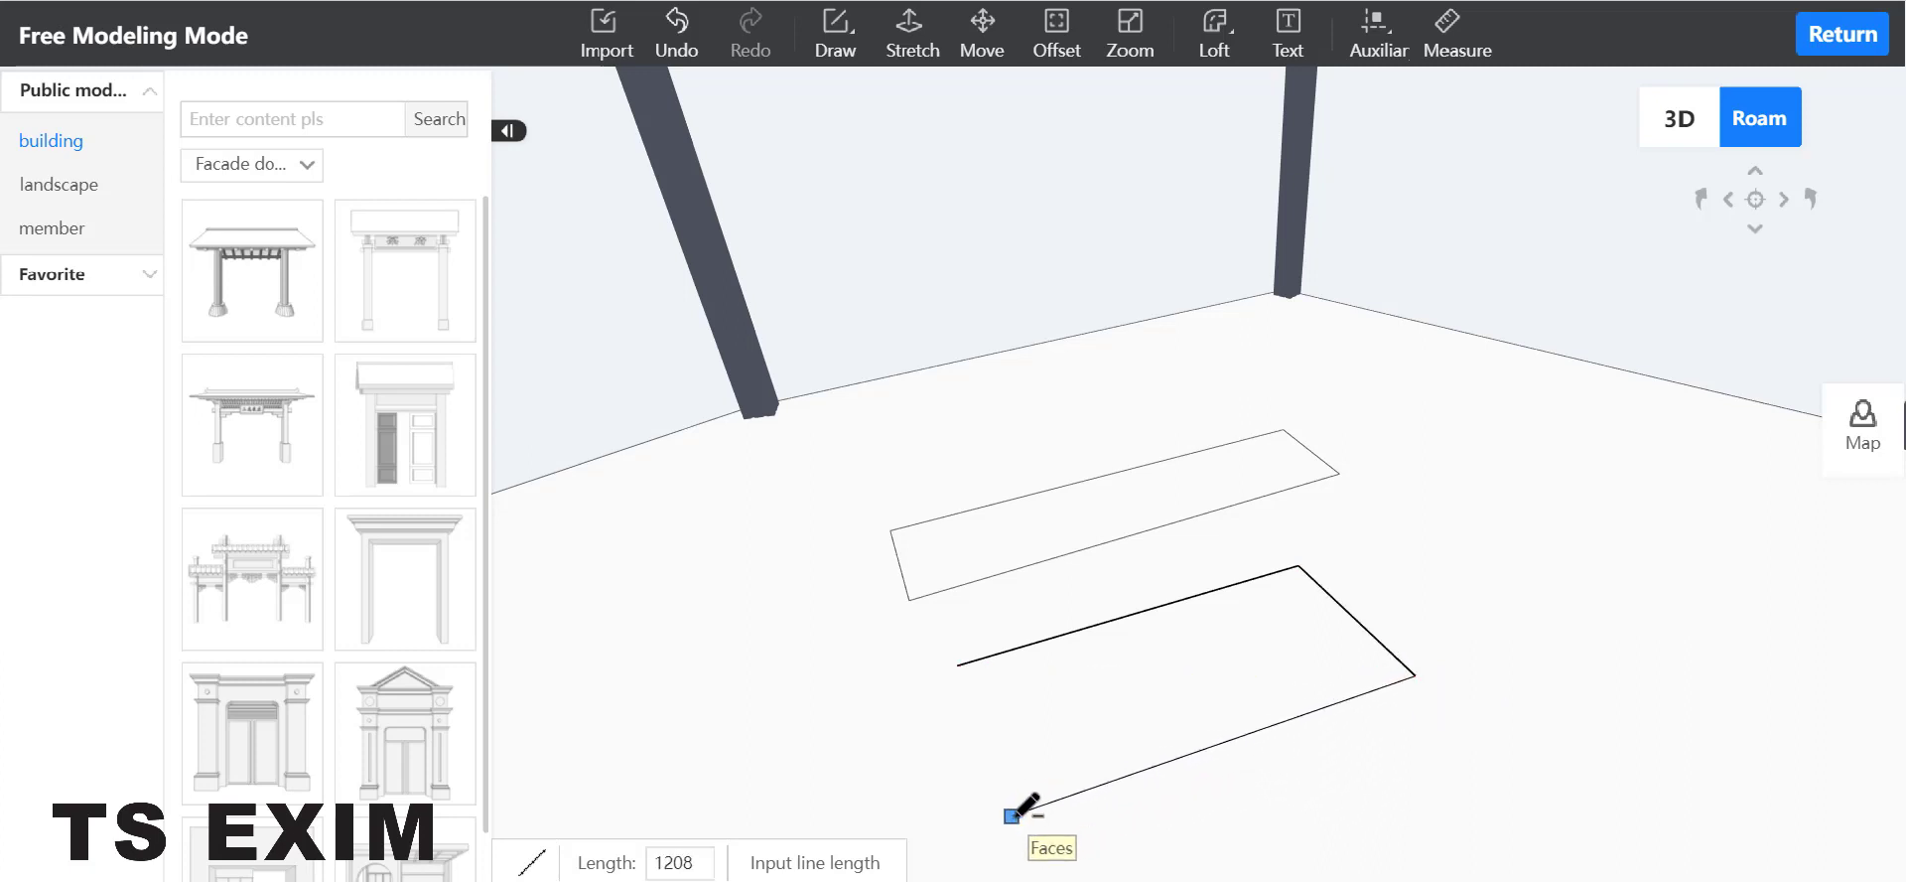
{"action": "type", "text": "1200"}
{"action": "key", "text": "Return"}
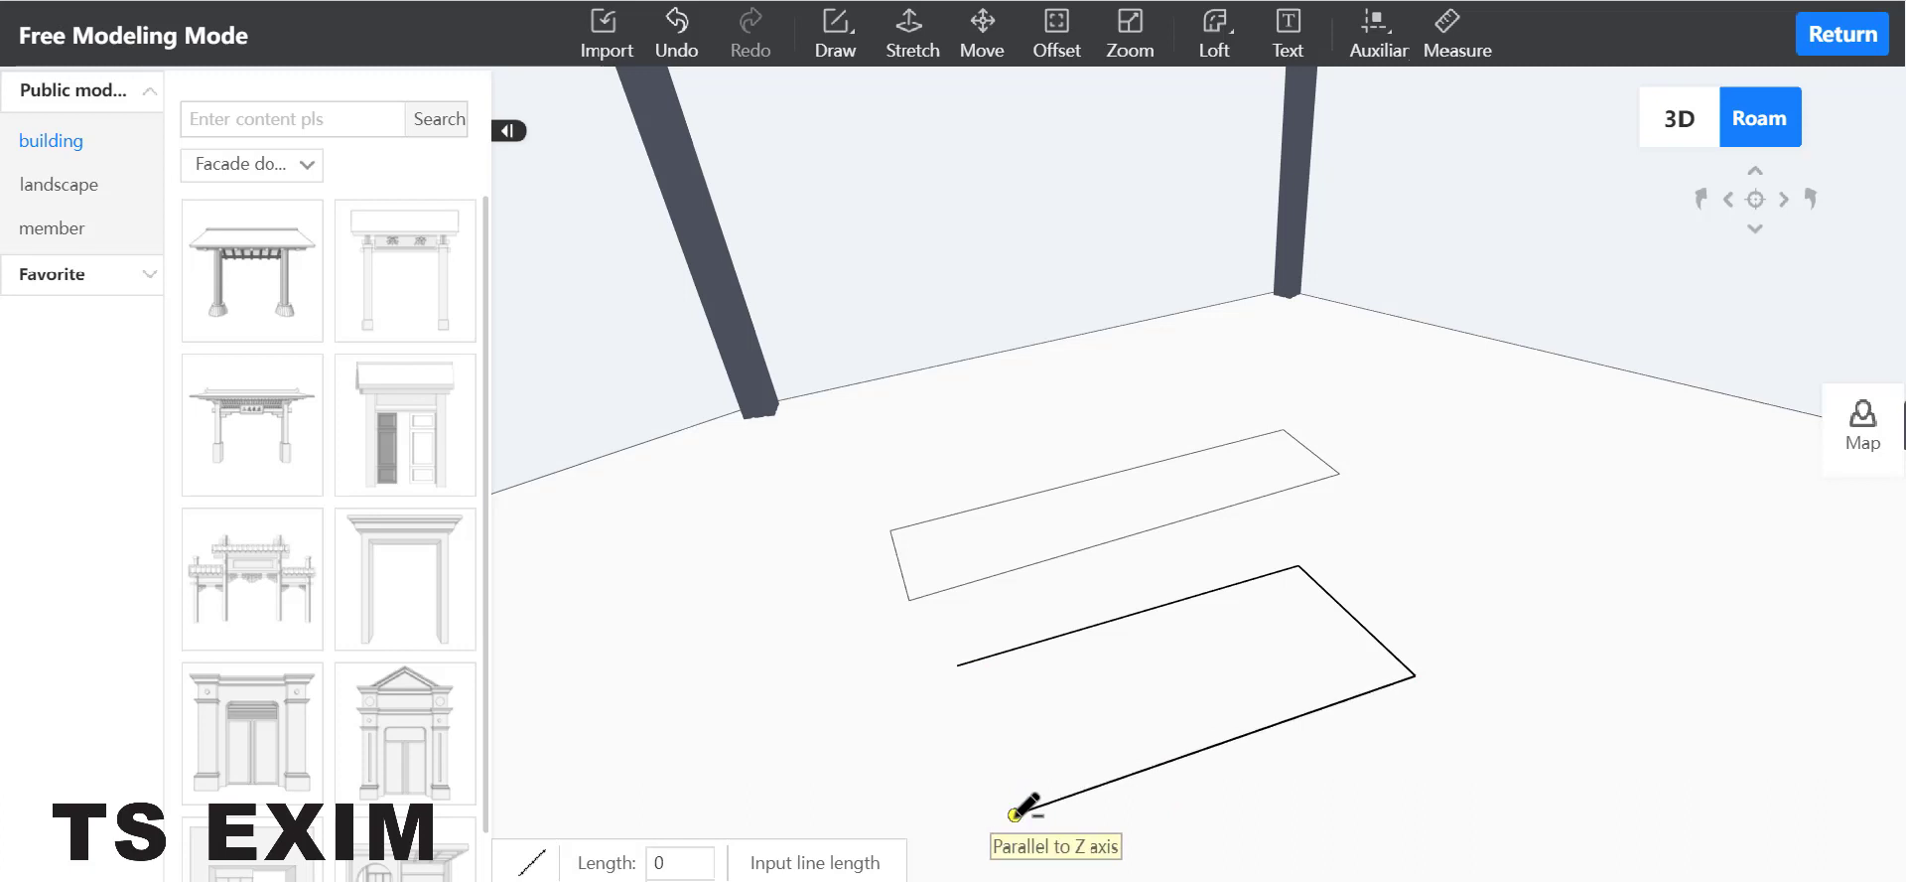
{"action": "left_click", "coordinate": [958, 665]}
{"action": "key", "text": "Escape"}
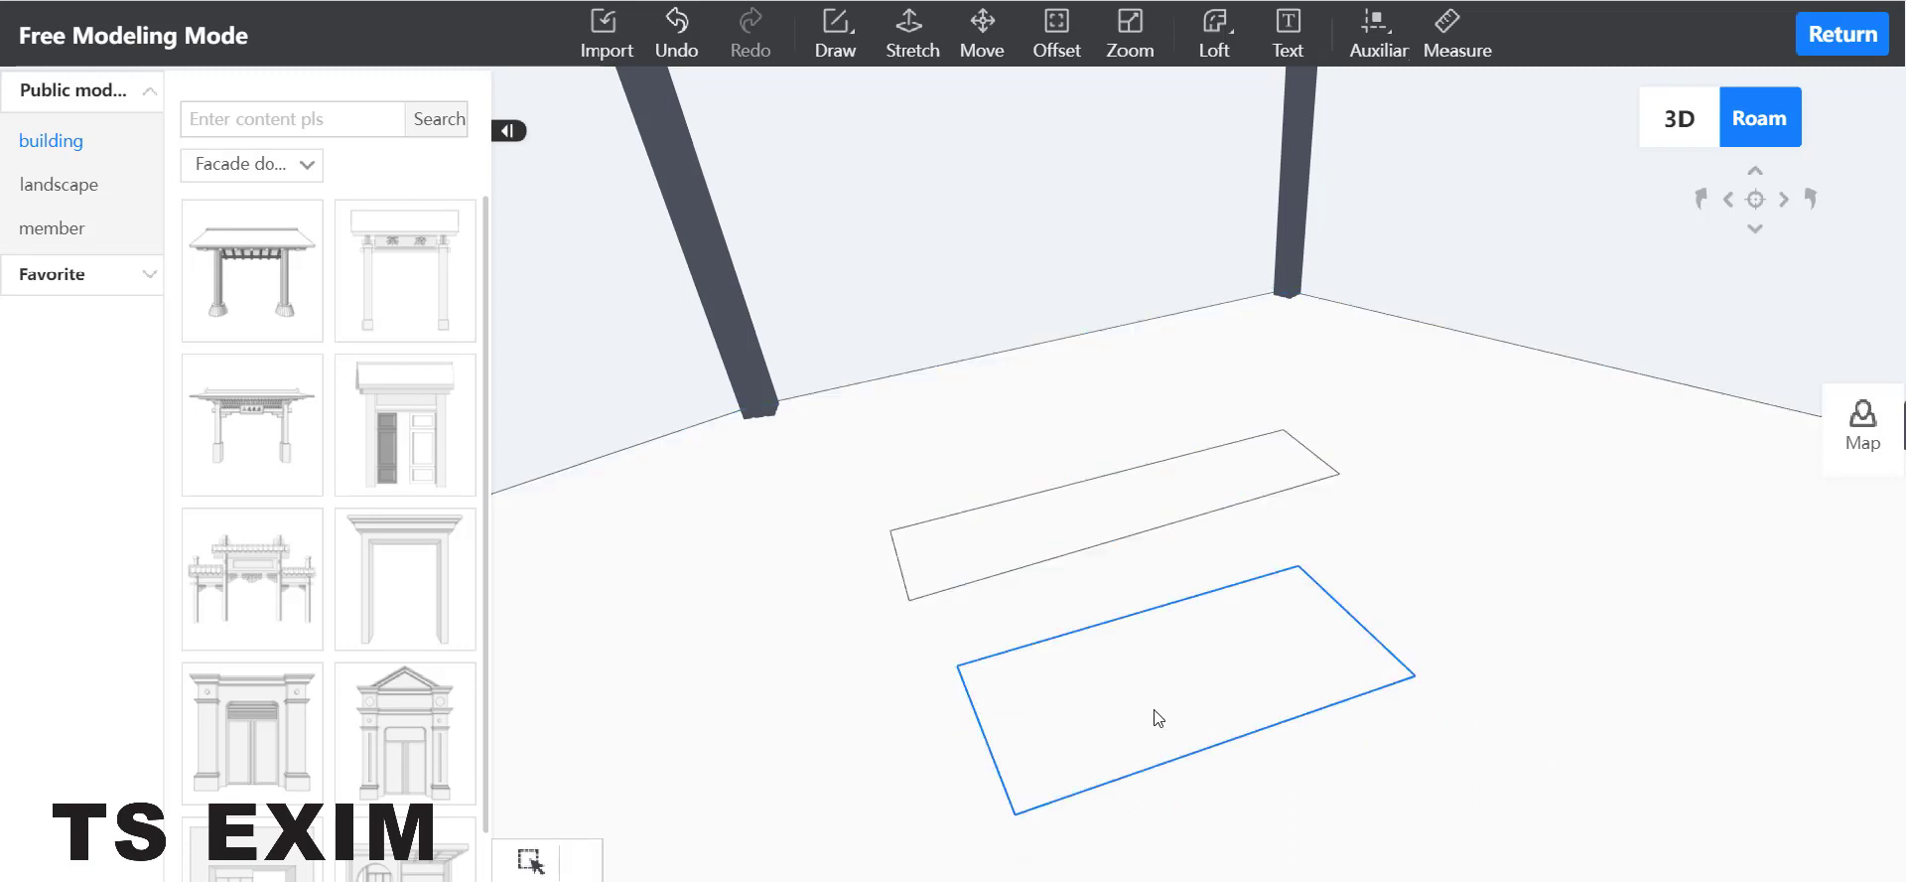
Delete all four lines of the line-drawn outline, keeping only the rotated rectangle
{"action": "left_click", "coordinate": [1206, 665]}
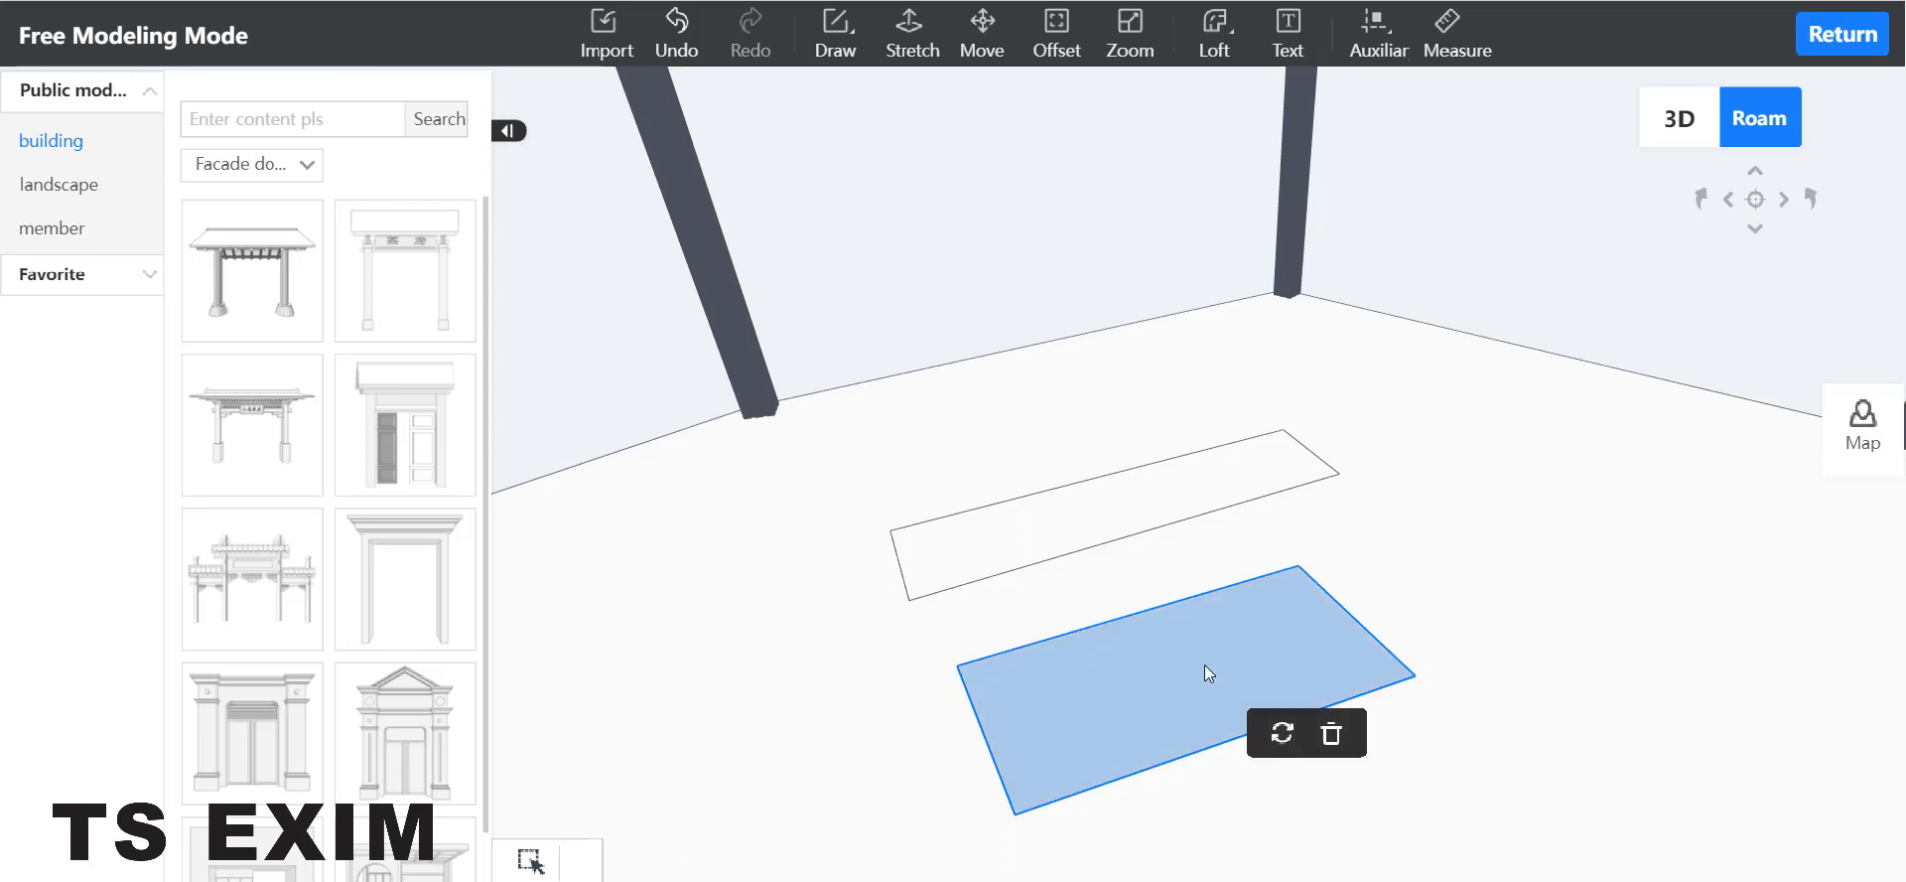
{"action": "key", "text": "Escape"}
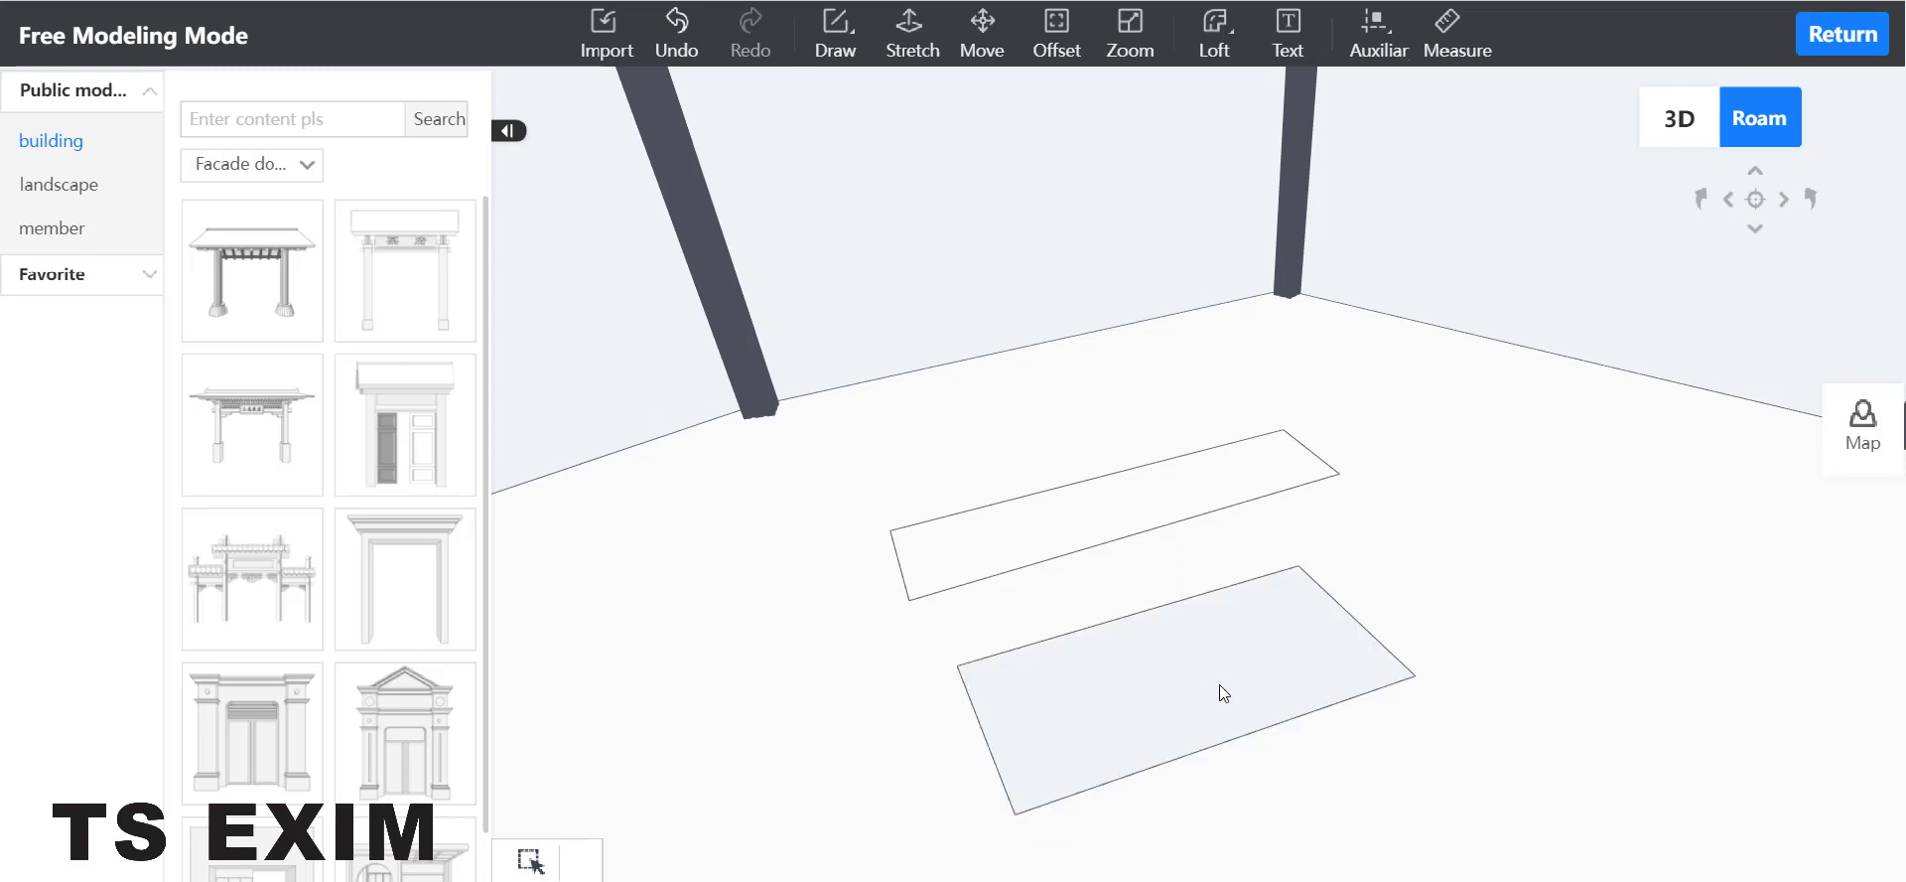
{"action": "left_click", "coordinate": [1253, 735]}
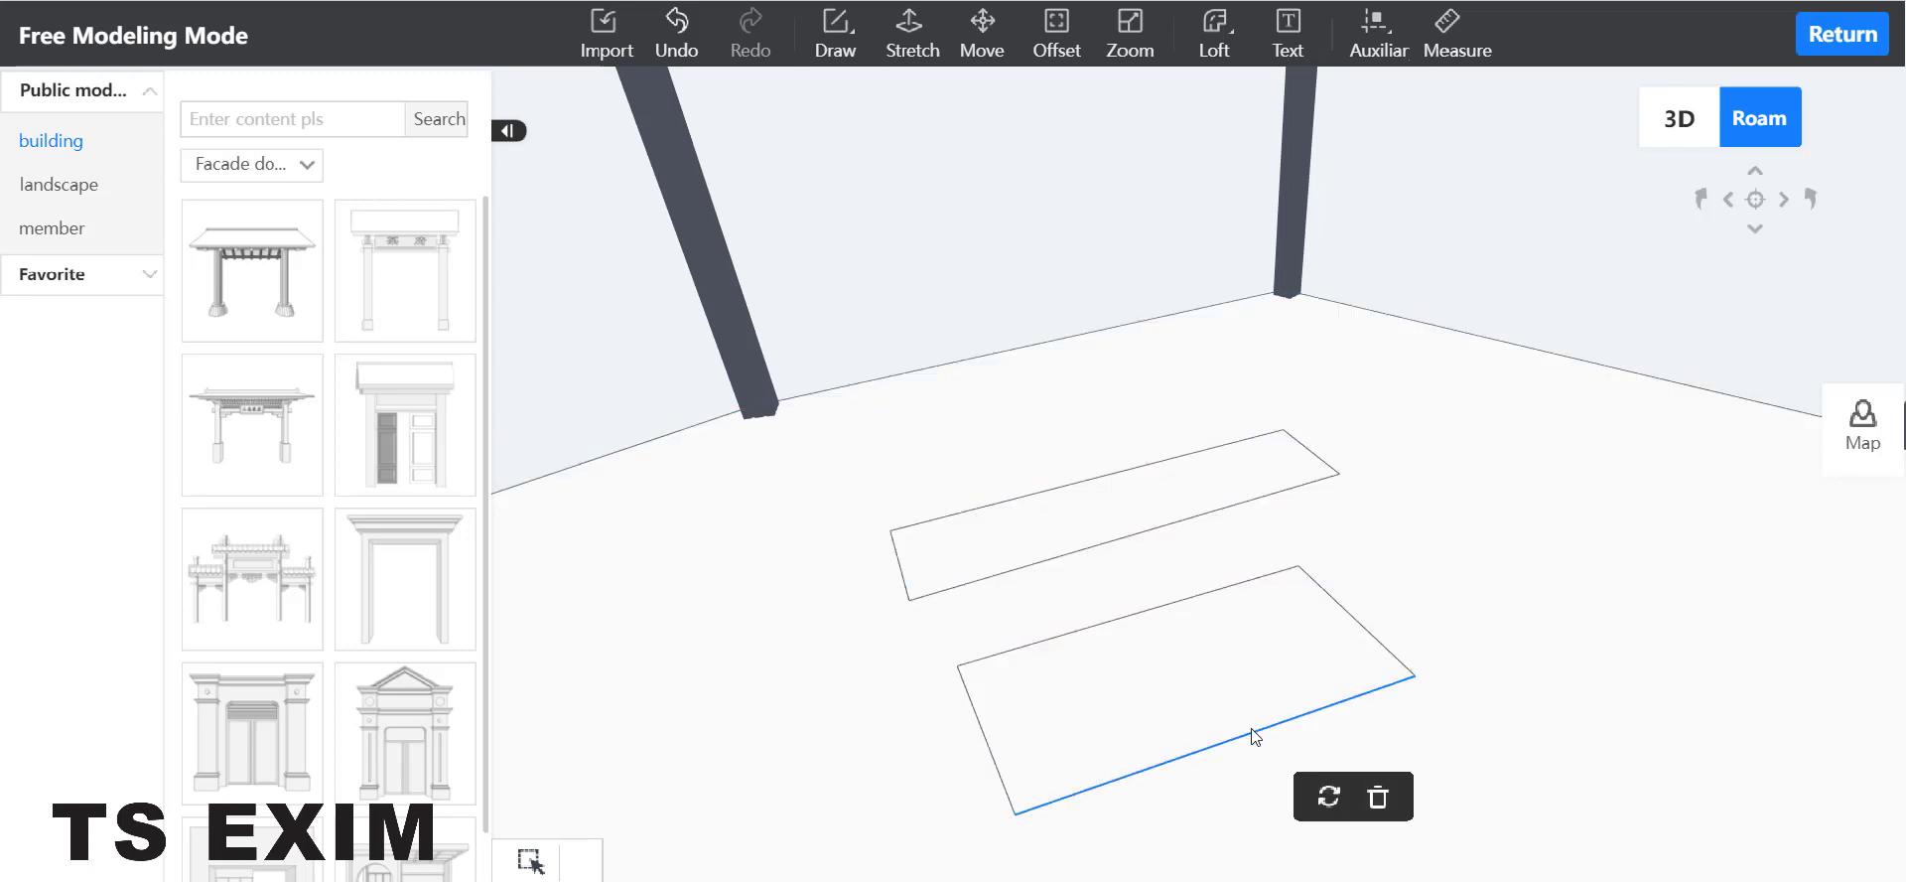
{"action": "key", "text": "Delete"}
{"action": "left_click", "coordinate": [967, 671]}
{"action": "key", "text": "Delete"}
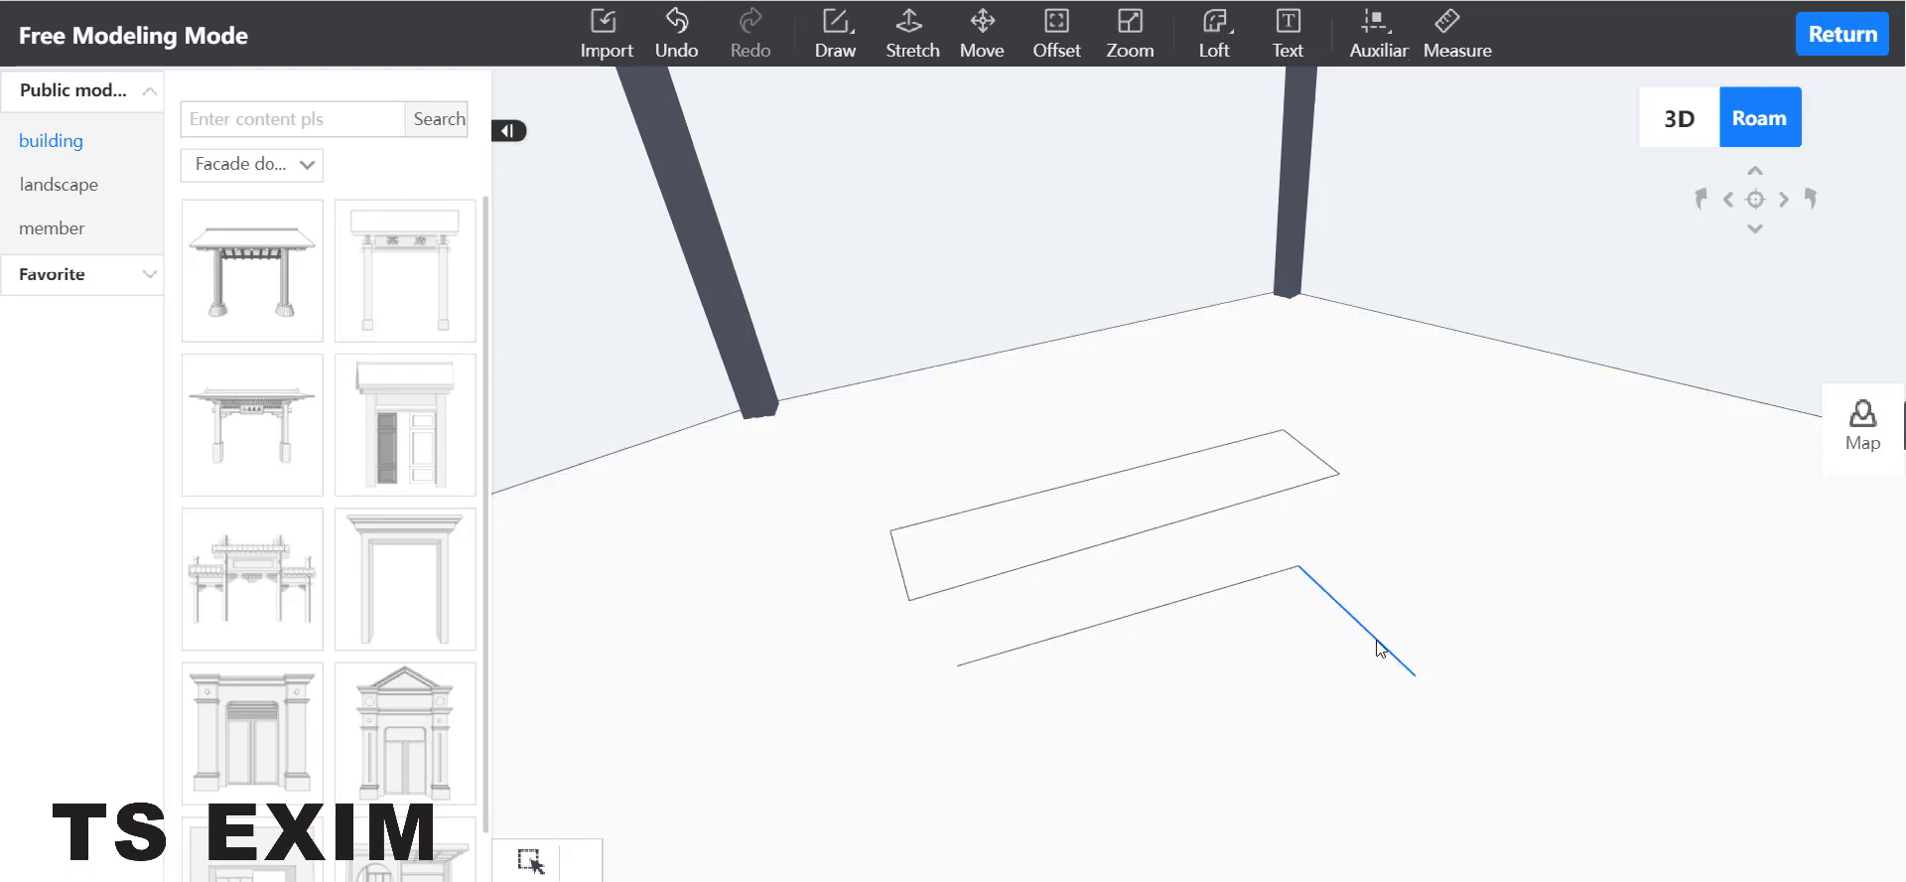
{"action": "left_click", "coordinate": [1378, 647]}
{"action": "key", "text": "Delete"}
{"action": "left_click", "coordinate": [1221, 594]}
{"action": "key", "text": "Delete"}
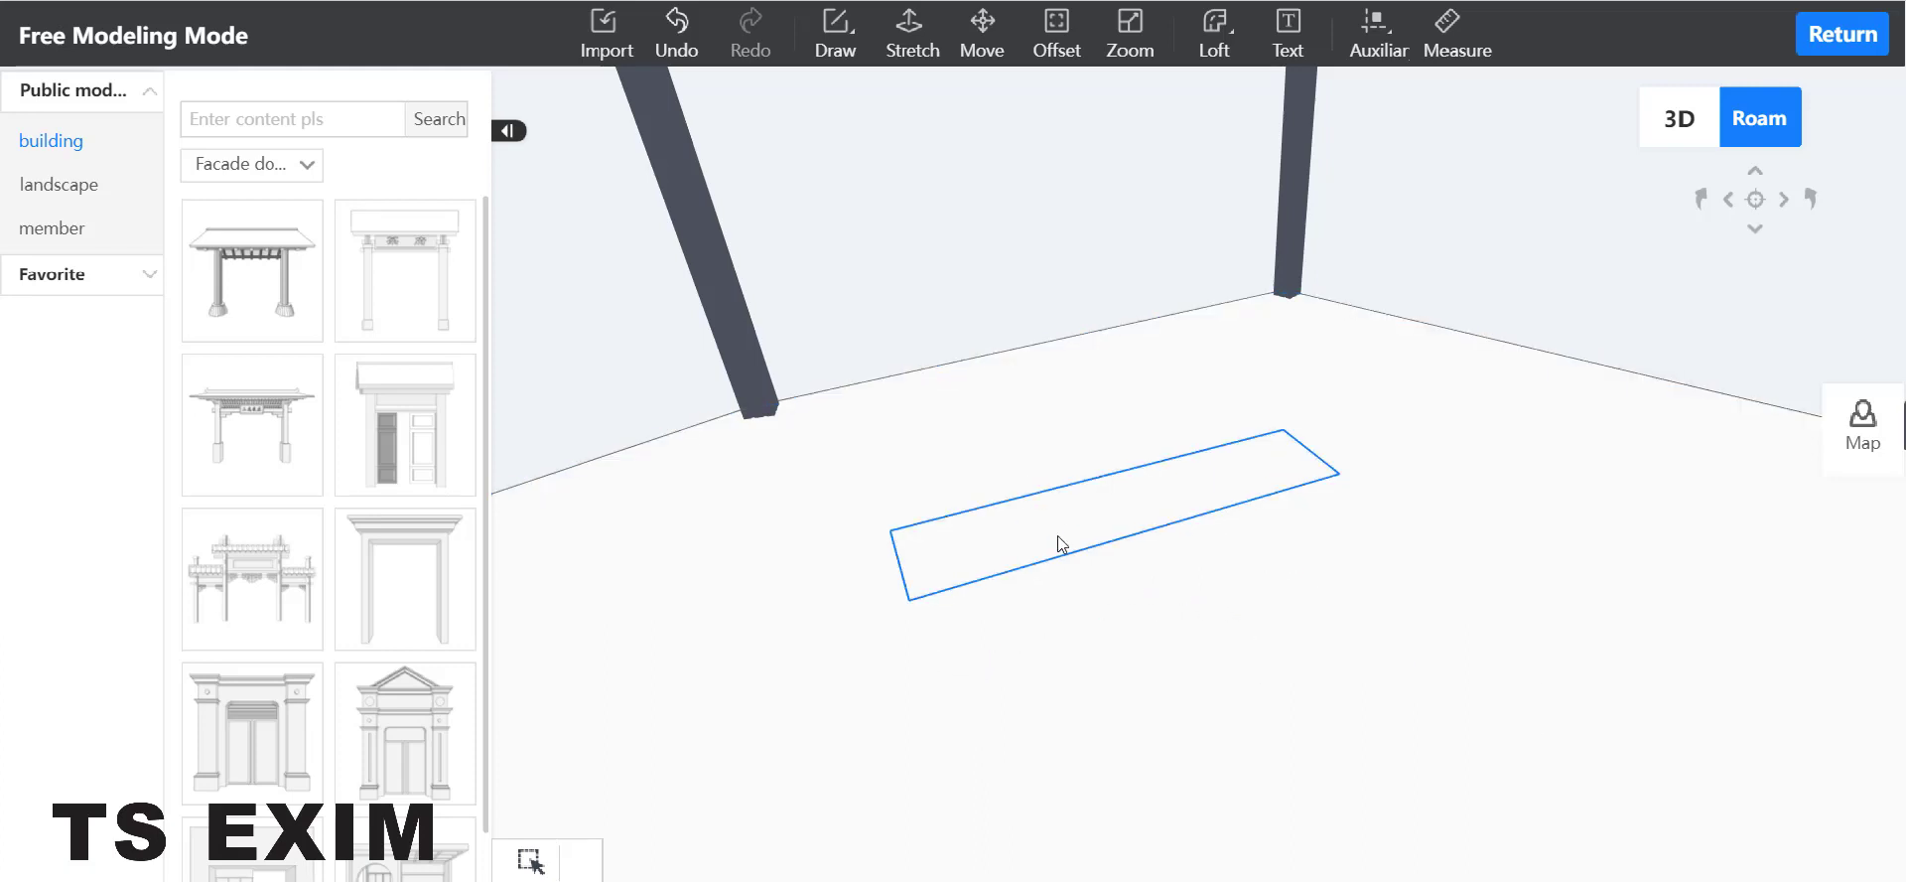
Draw a line lengthwise through the rectangle, joining the midpoints of its two short edges
{"action": "scroll", "coordinate": [1379, 752], "scroll_direction": "up", "scroll_amount": 2}
{"action": "left_click_drag", "start_coordinate": [1473, 613], "coordinate": [1460, 636]}
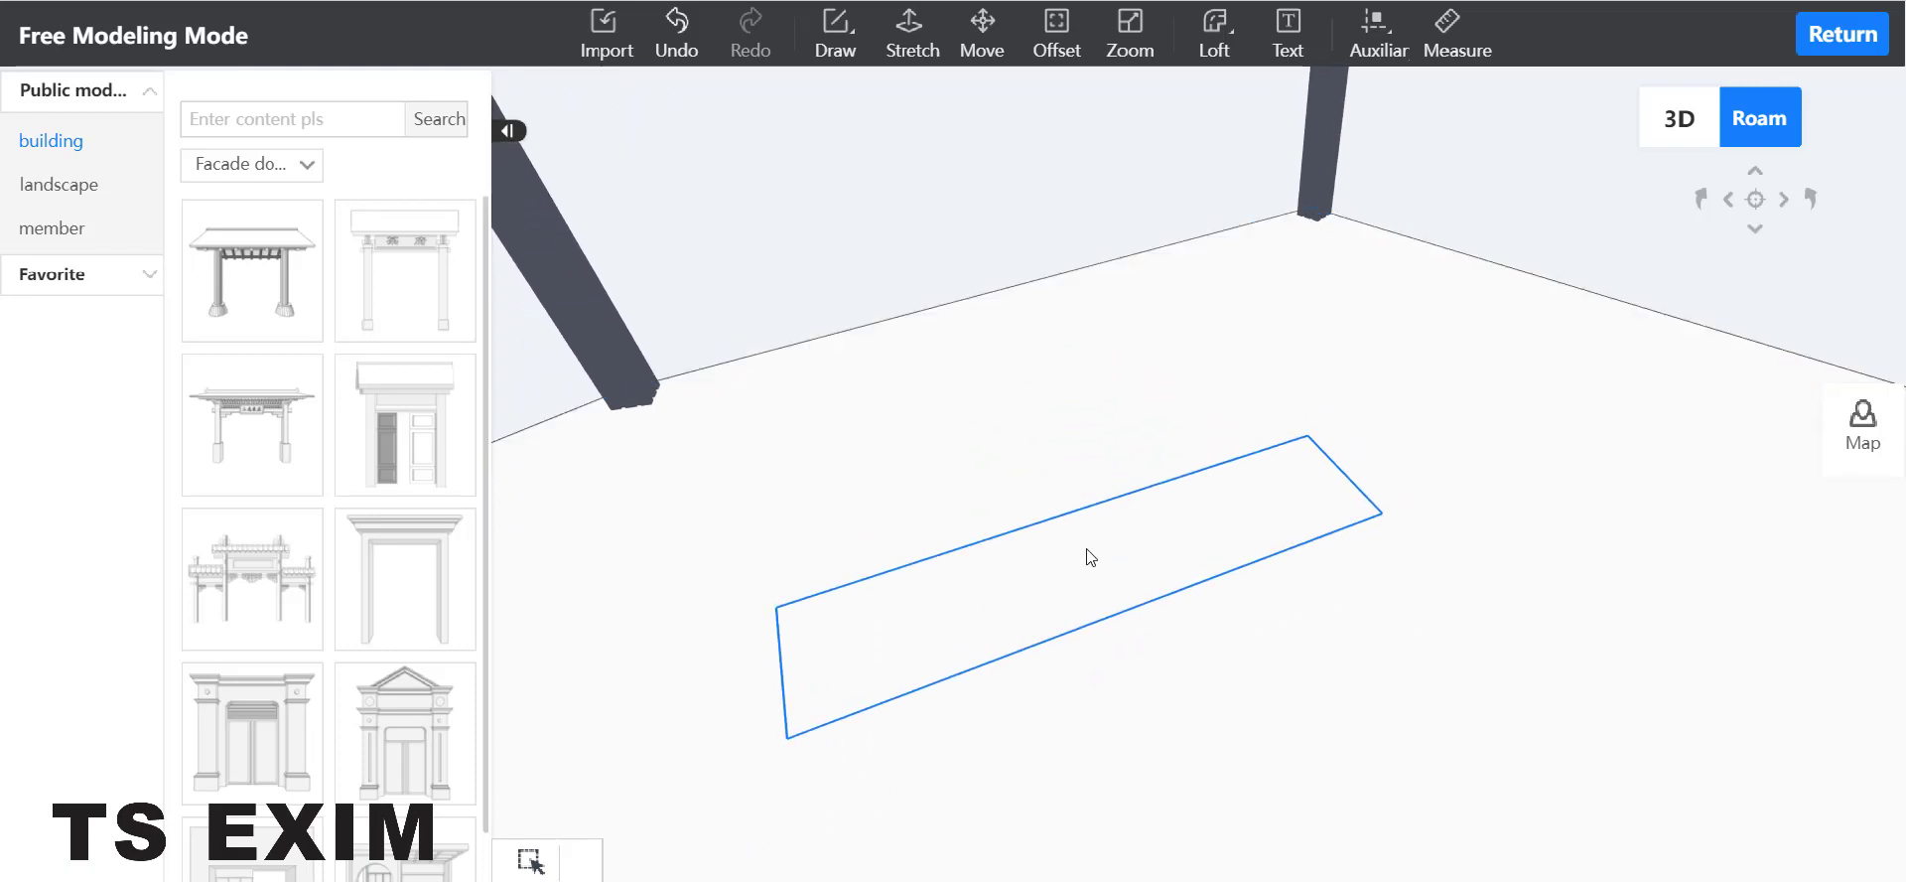
{"action": "left_click_drag", "start_coordinate": [1331, 689], "coordinate": [1323, 682]}
{"action": "left_click", "coordinate": [1186, 574]}
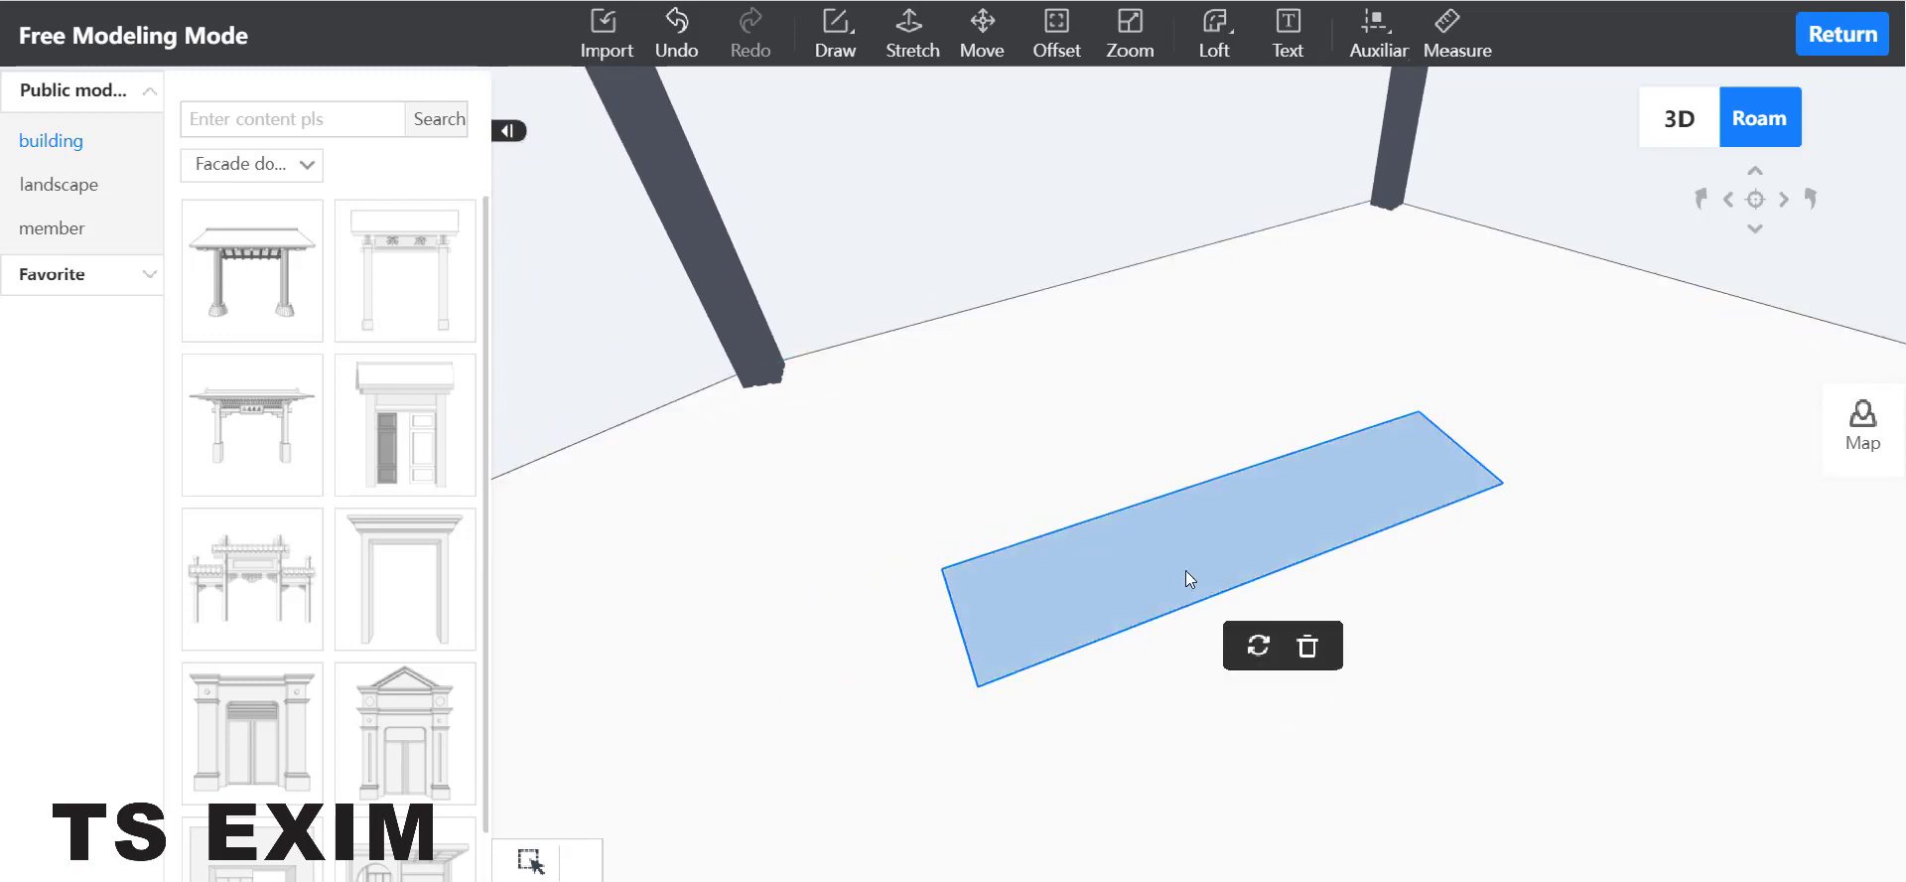
{"action": "left_click", "coordinate": [835, 35]}
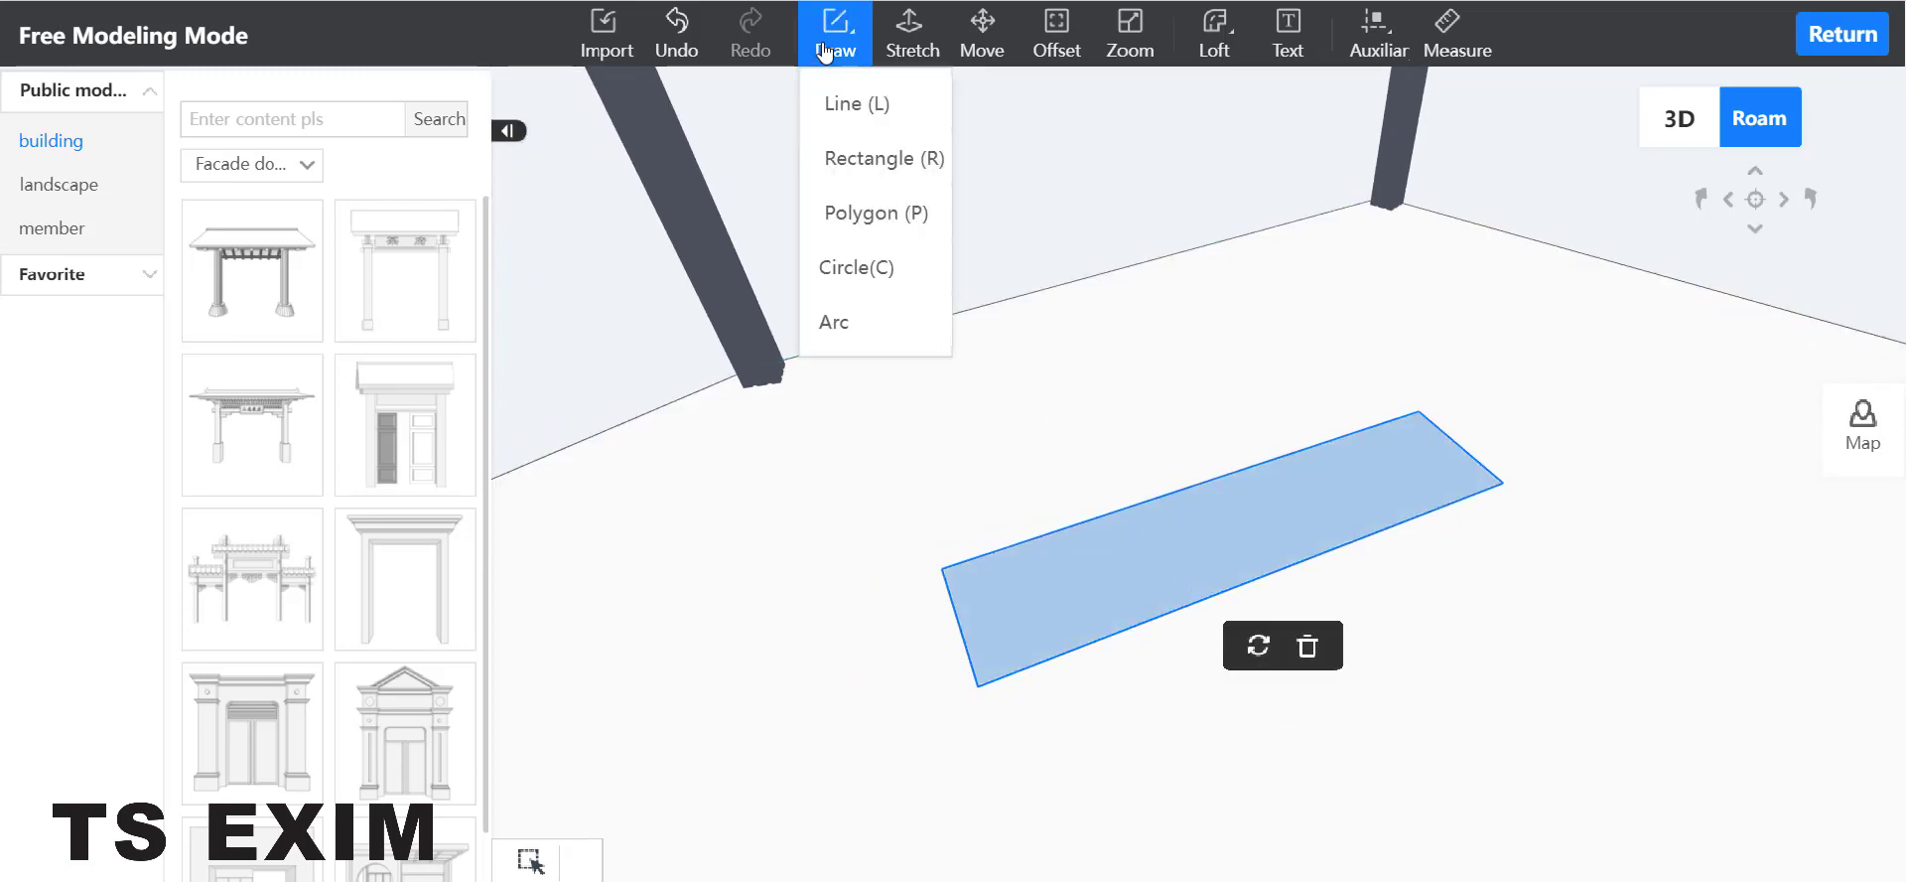
{"action": "left_click", "coordinate": [857, 117]}
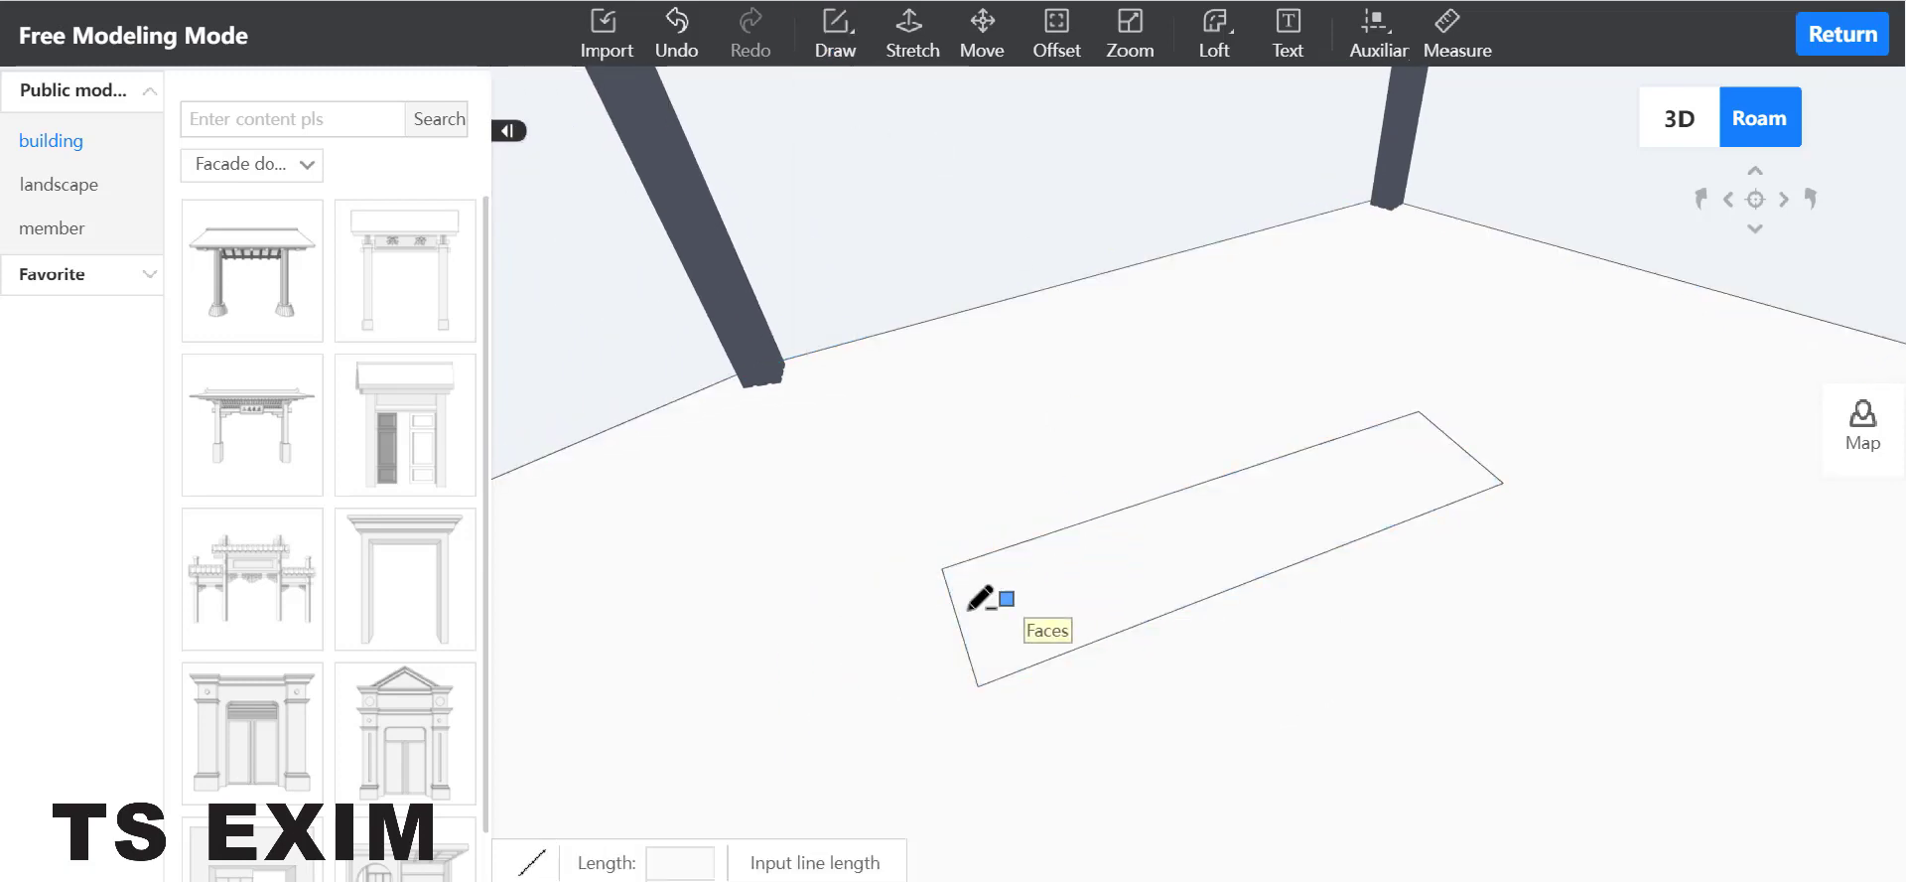
{"action": "left_click", "coordinate": [1039, 599]}
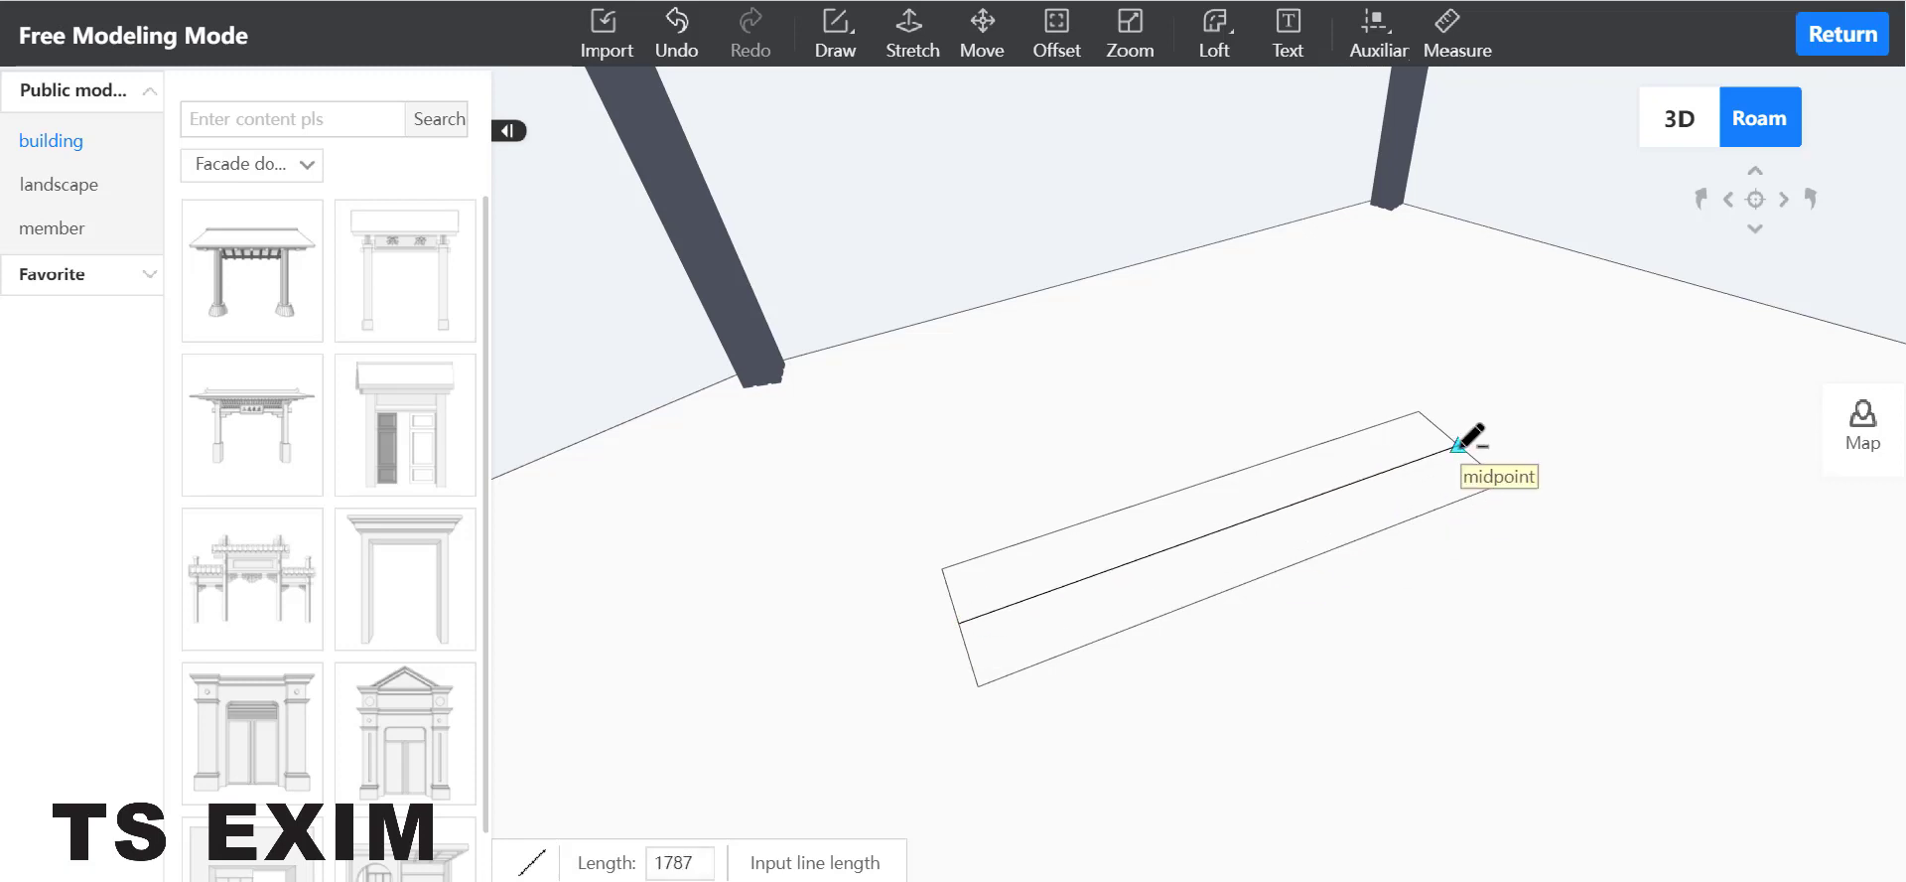
{"action": "left_click", "coordinate": [1459, 446]}
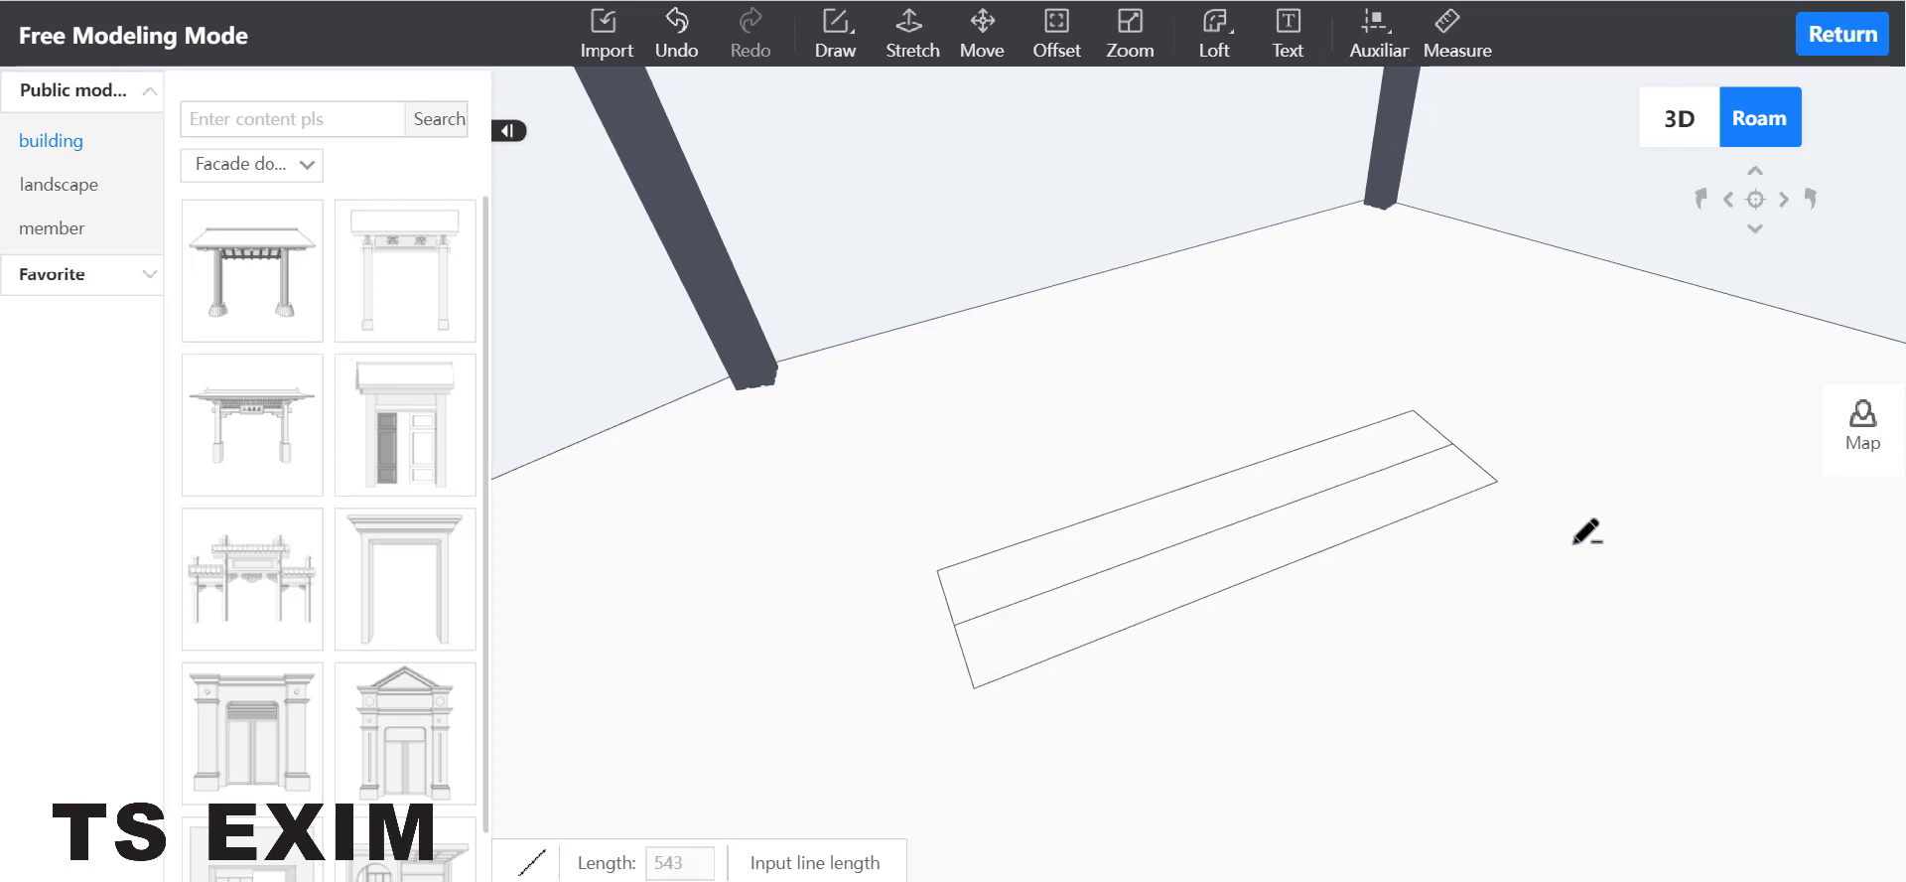
{"action": "key", "text": "Escape"}
Draw circles of radius 225 centred on both corners of the rectangle's front long edge, and delete the lengthwise middle line
{"action": "left_click_drag", "start_coordinate": [1312, 614], "coordinate": [1306, 673]}
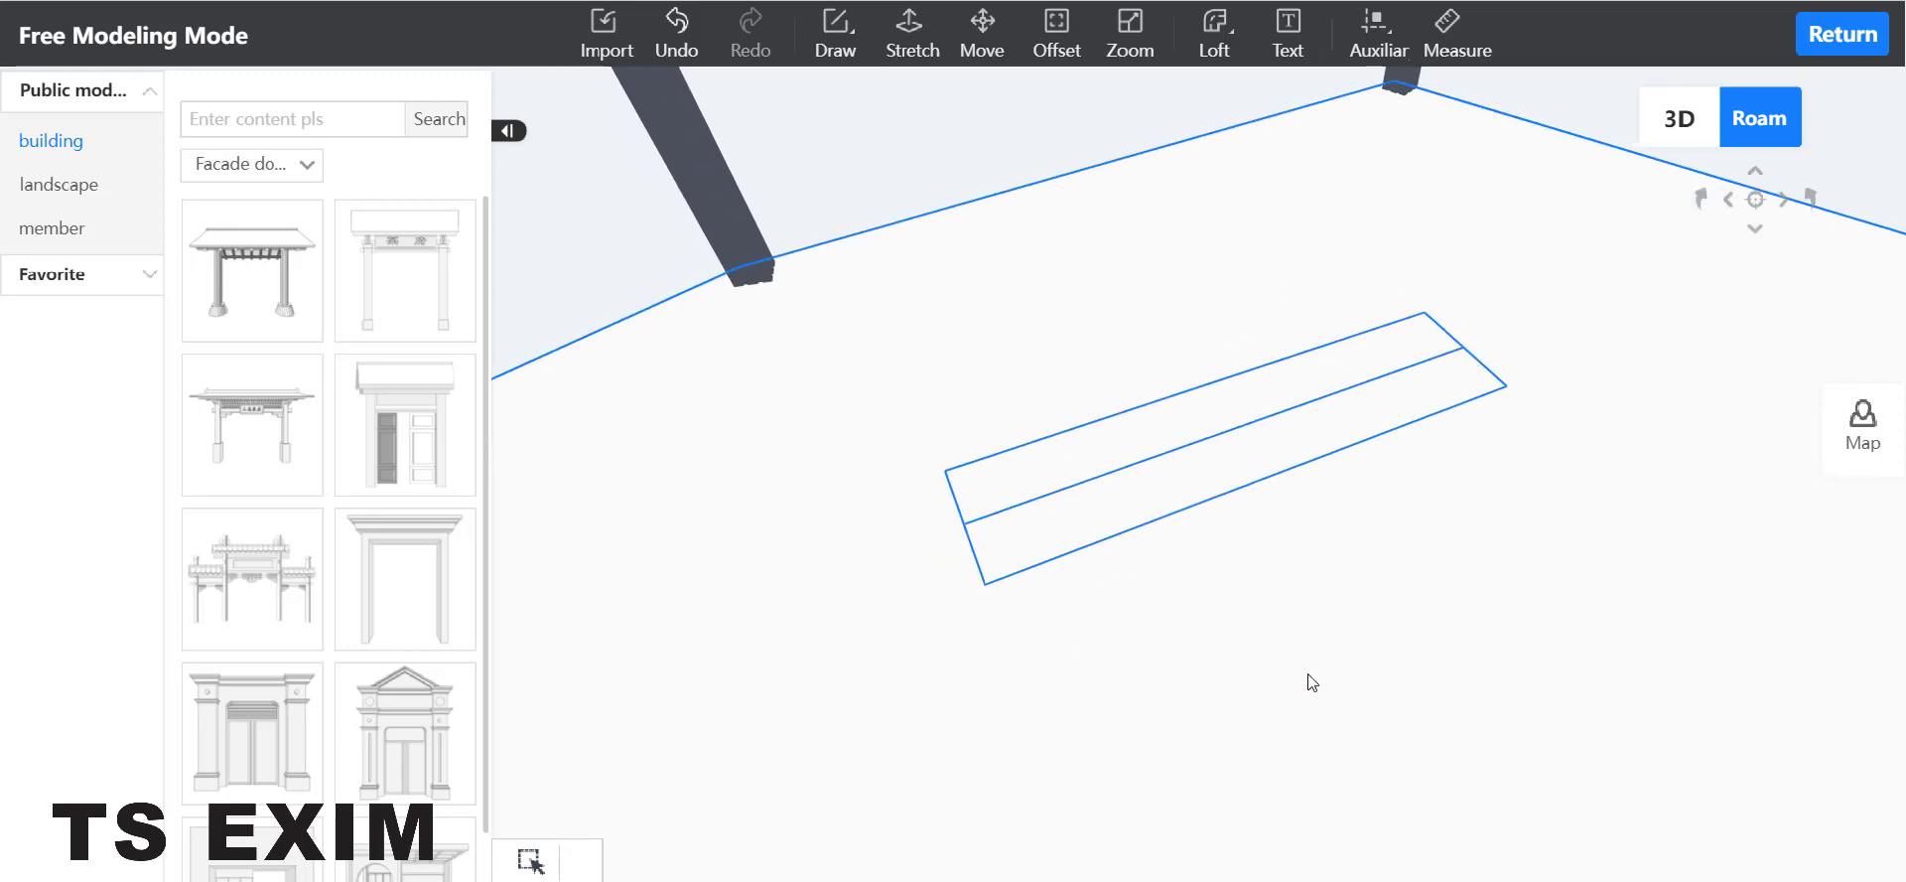
{"action": "left_click", "coordinate": [850, 59]}
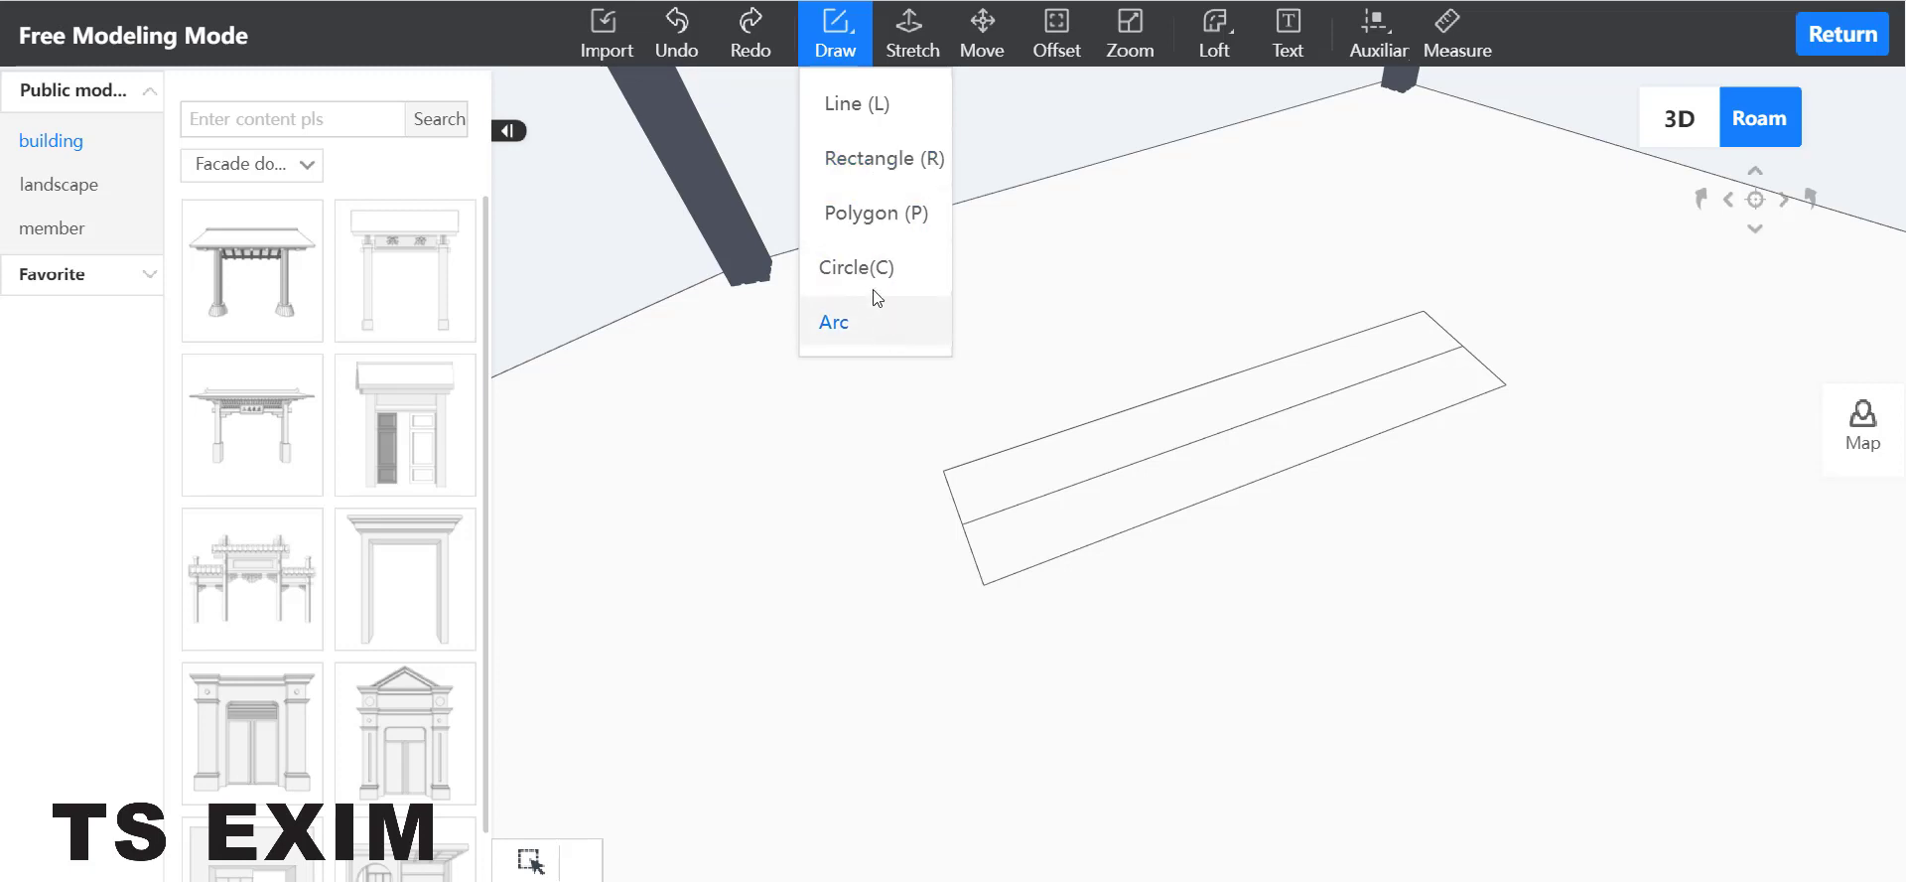
{"action": "left_click", "coordinate": [914, 272]}
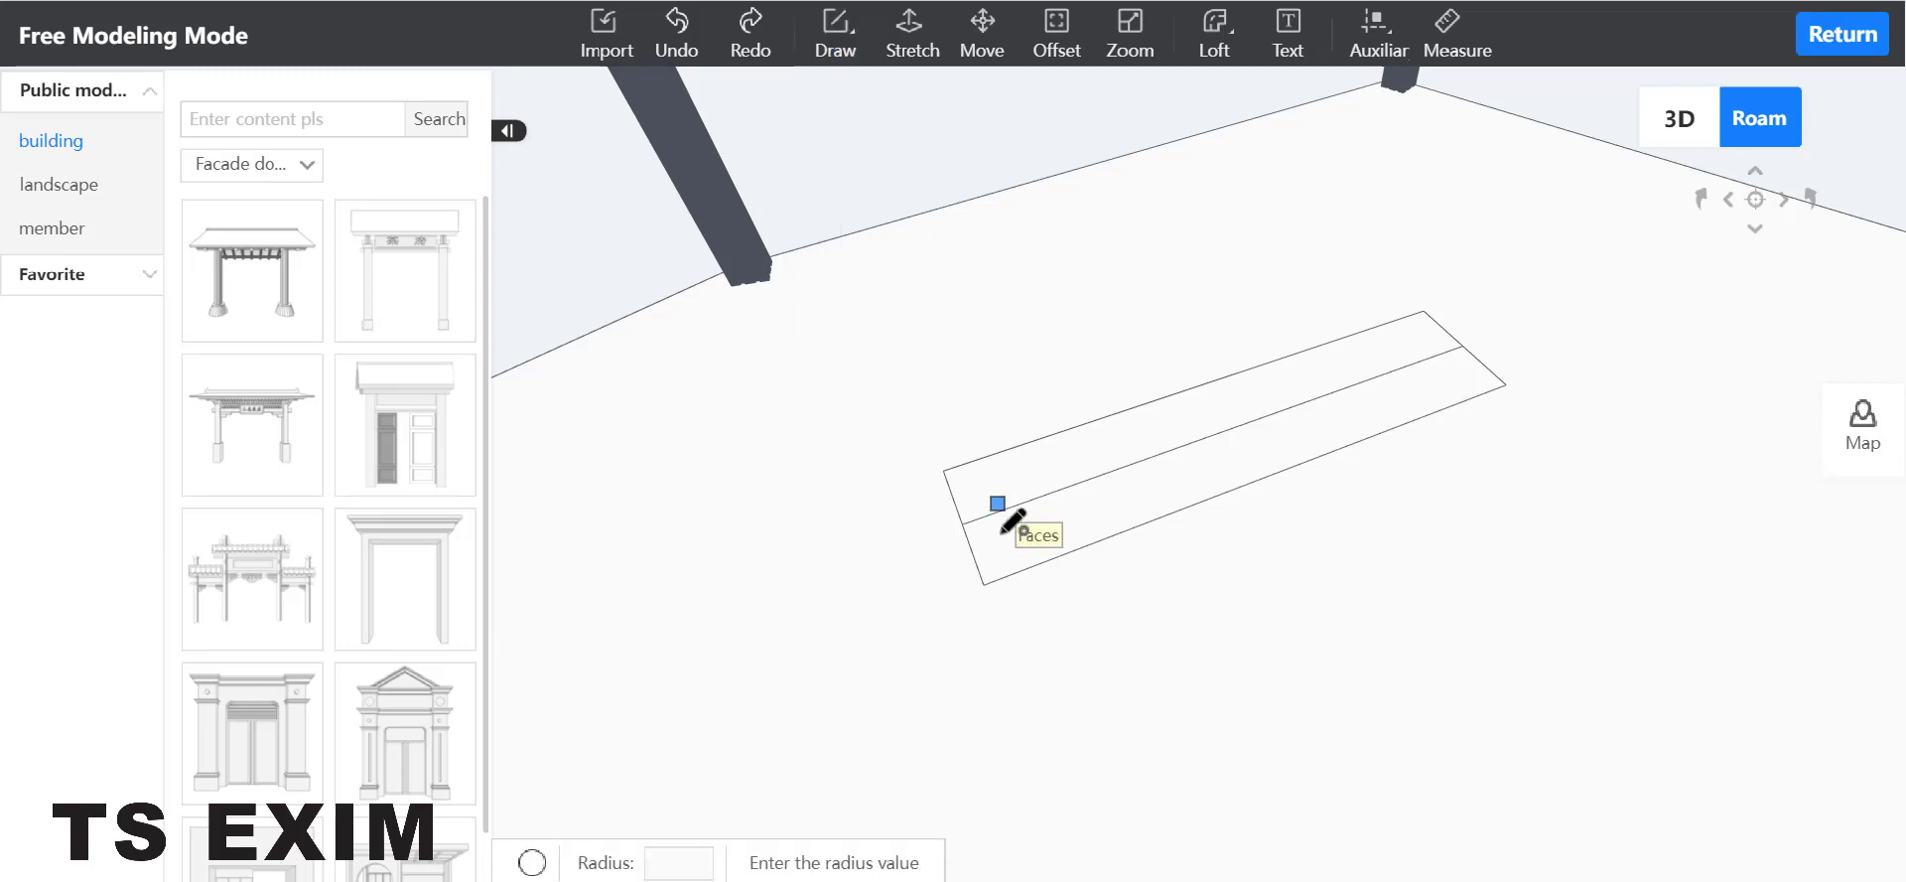
{"action": "left_click", "coordinate": [983, 583]}
{"action": "left_click", "coordinate": [962, 523]}
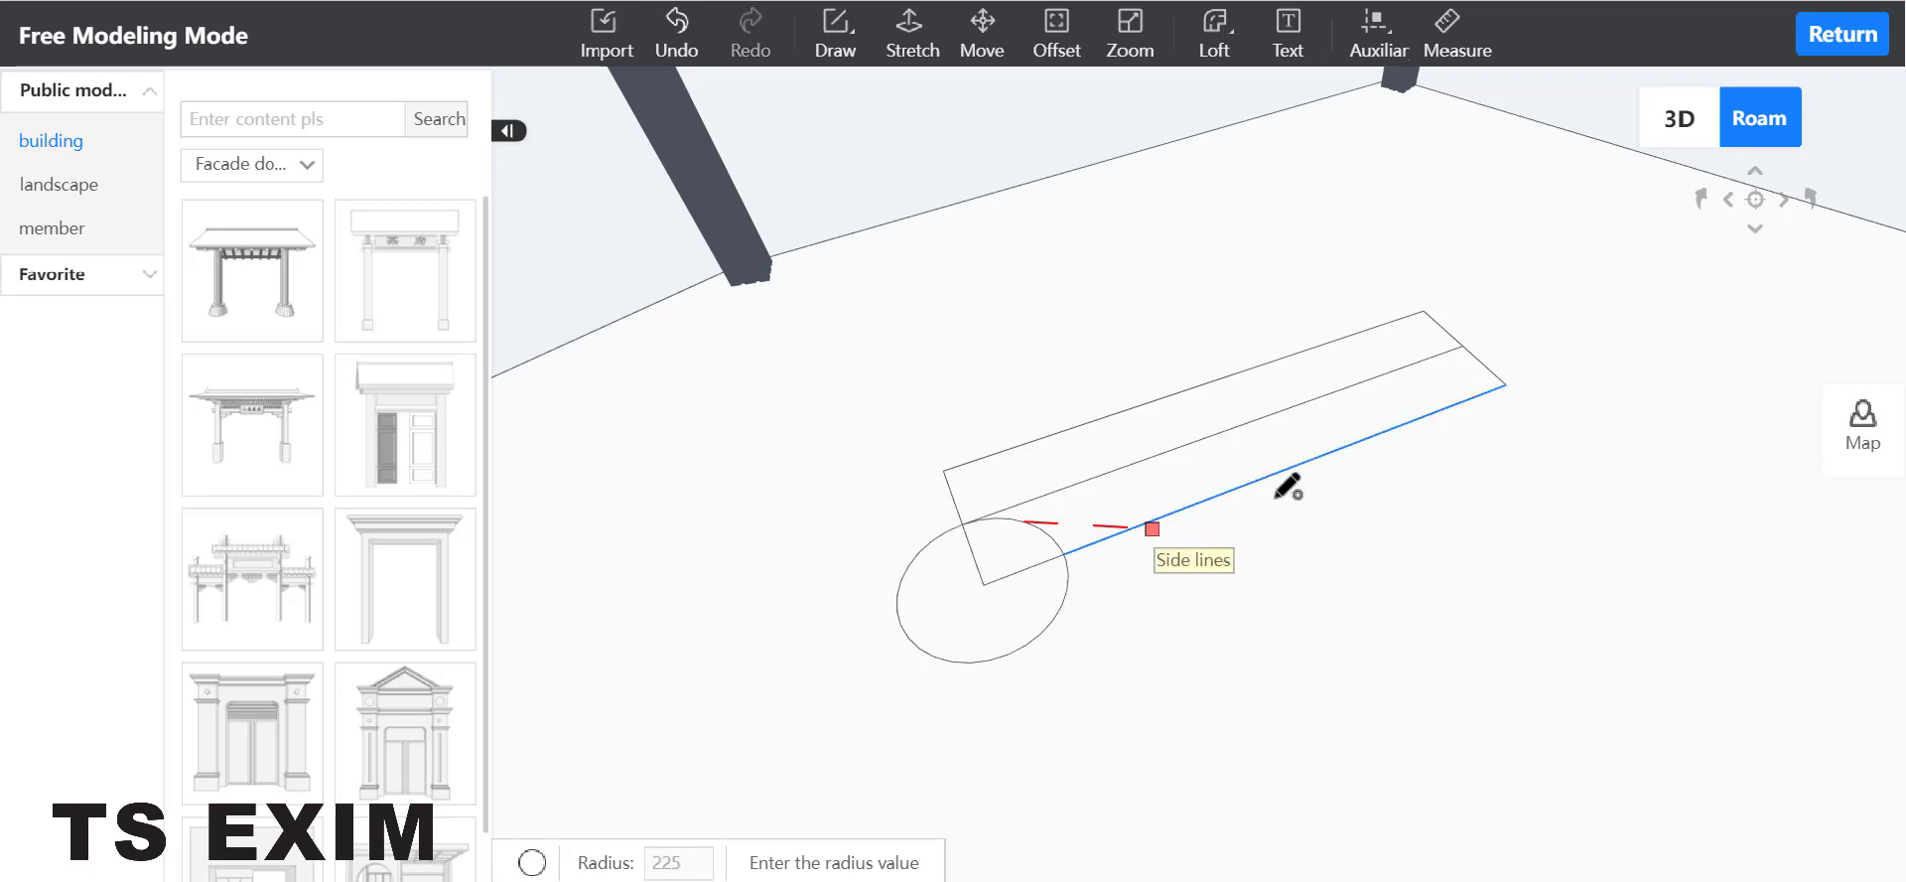
{"action": "left_click", "coordinate": [1488, 357]}
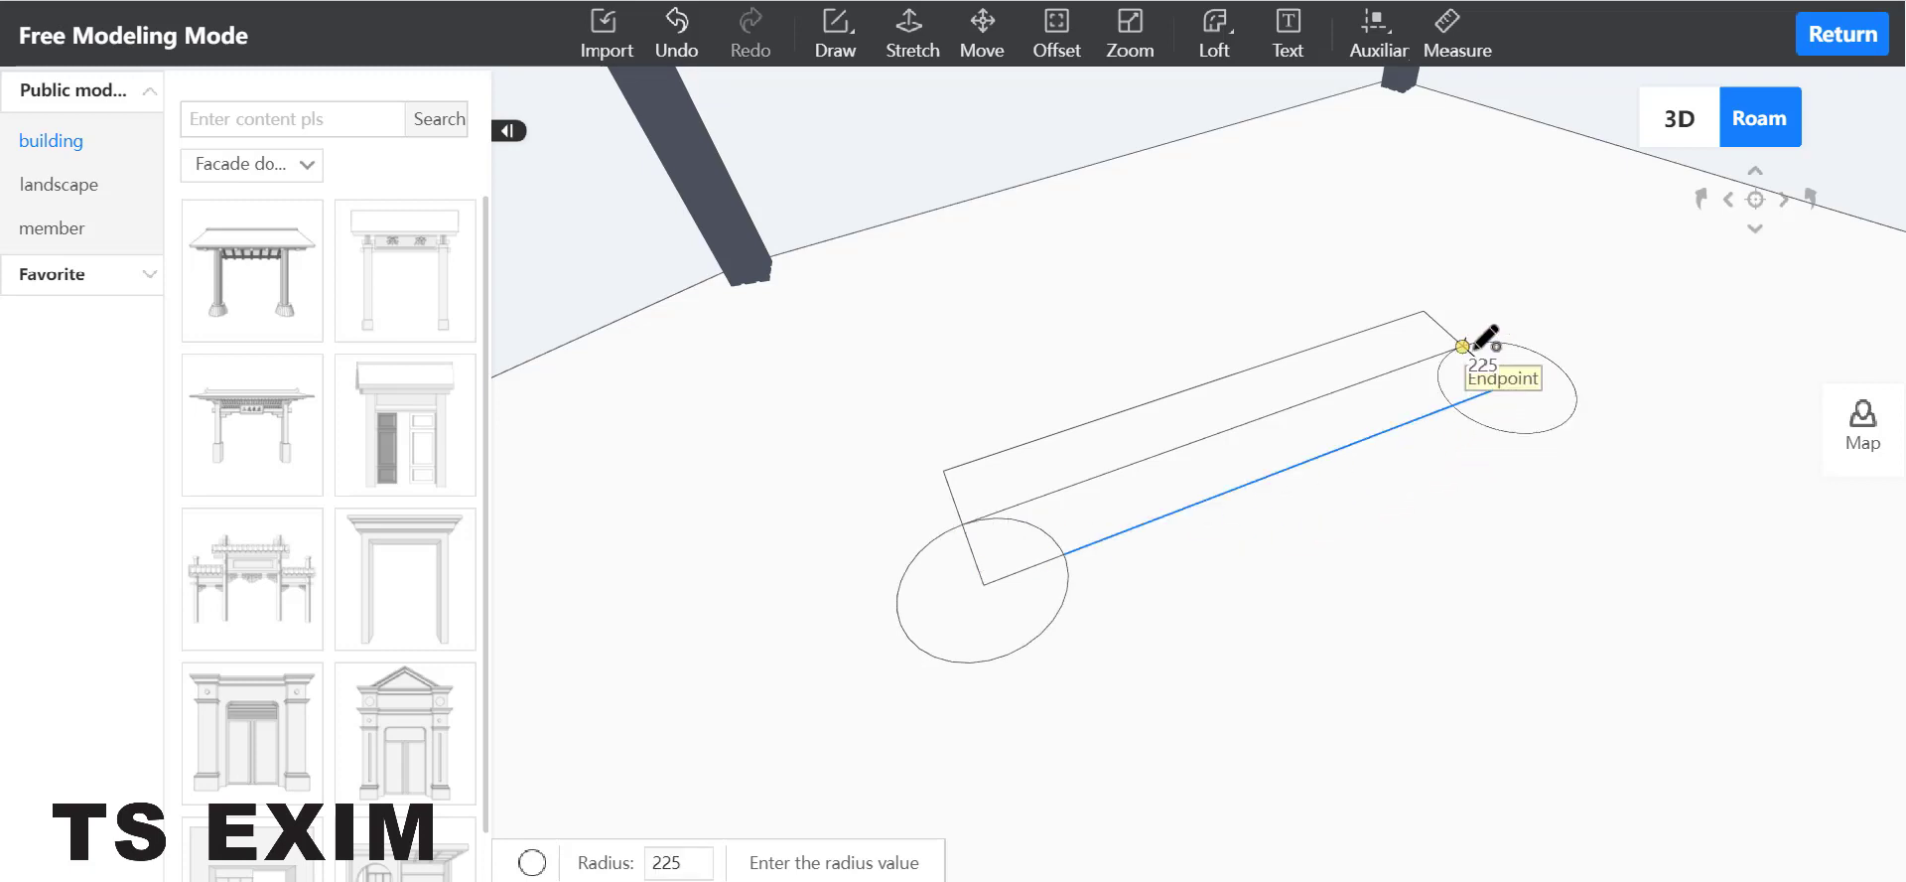
{"action": "left_click", "coordinate": [1470, 343]}
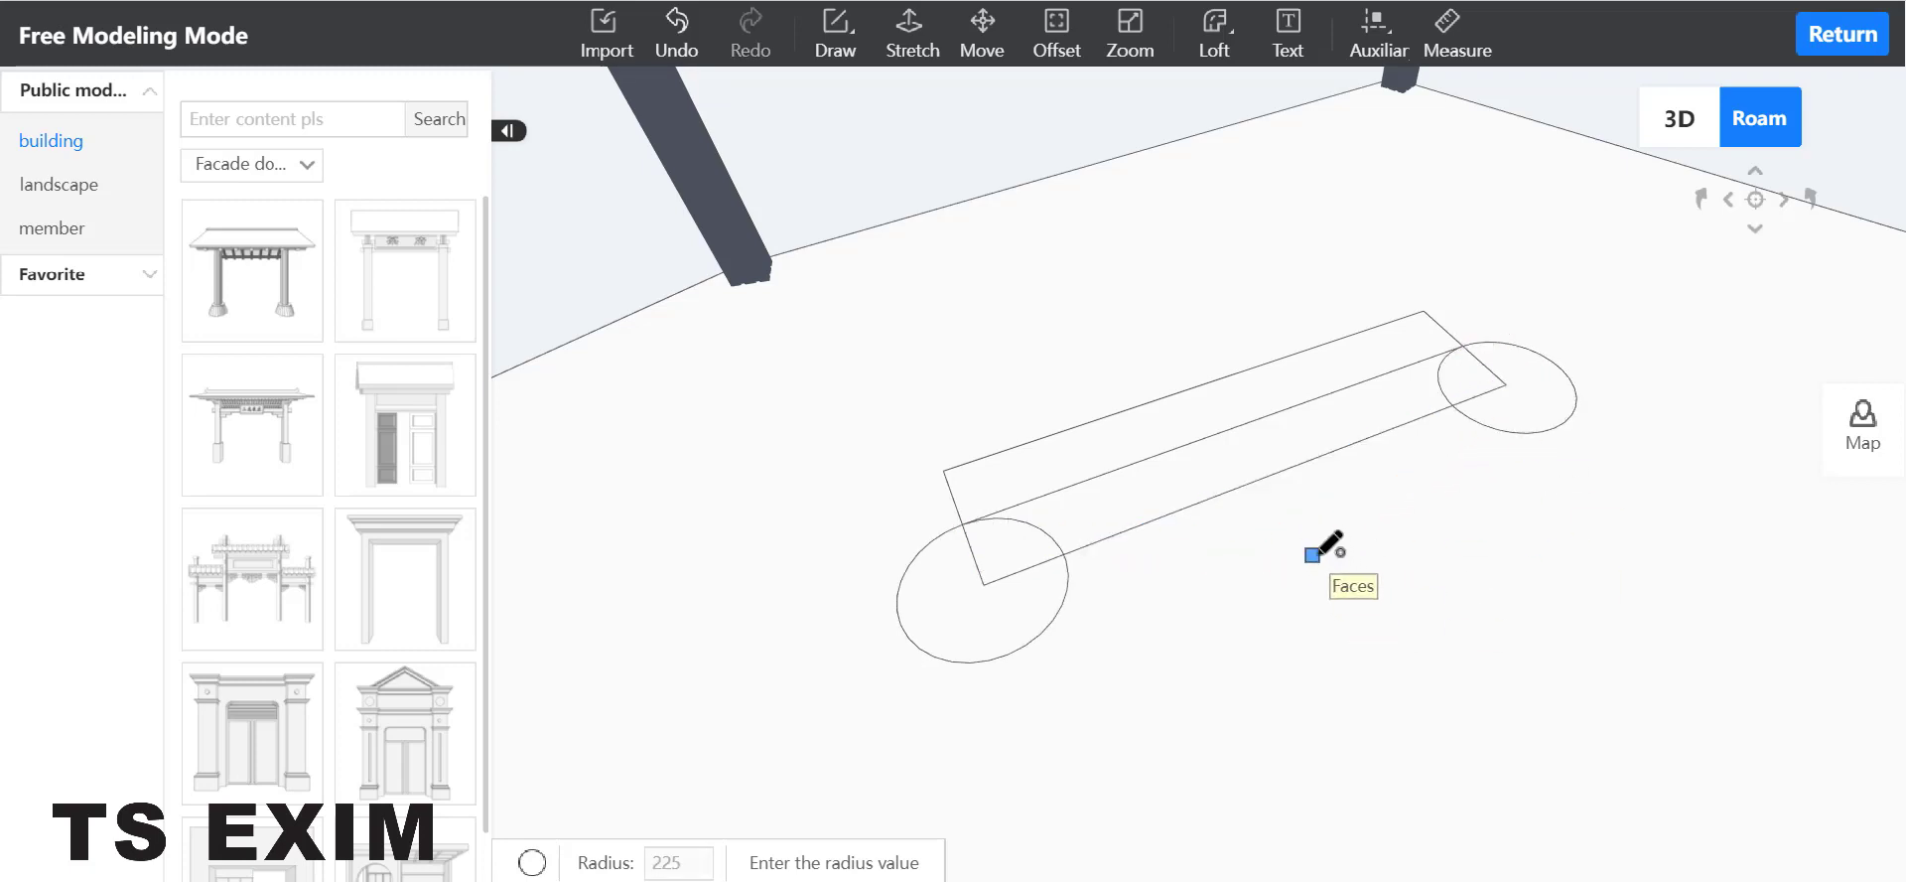
{"action": "key", "text": "Escape"}
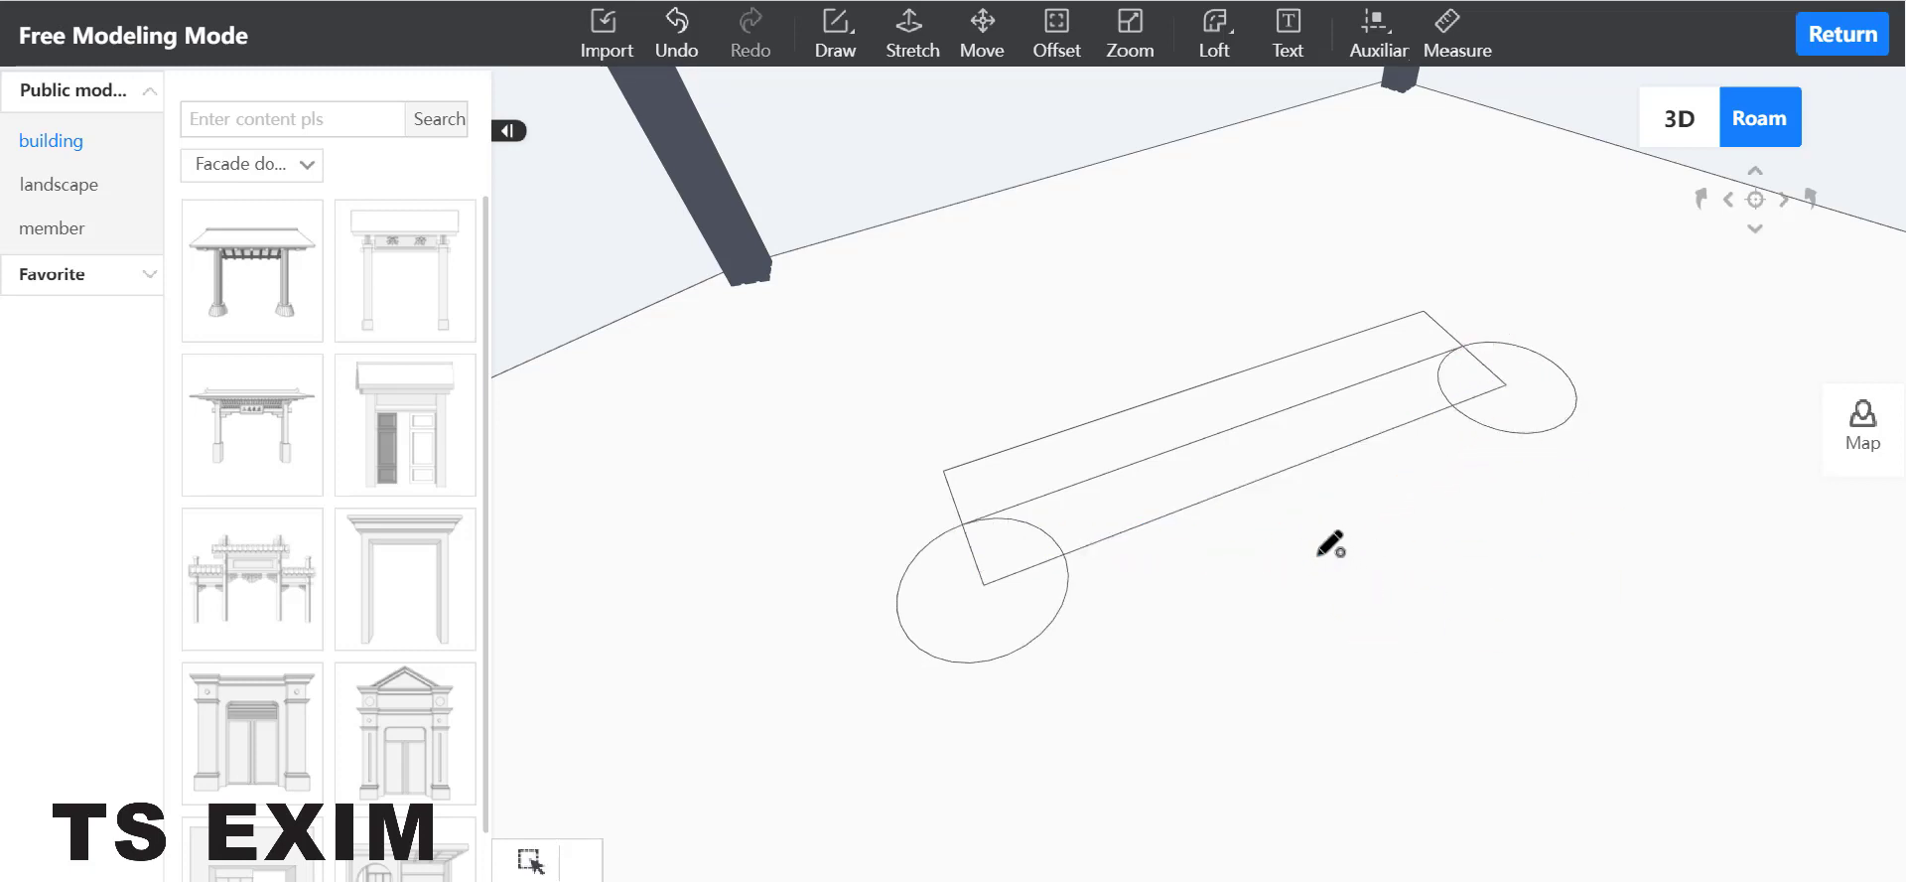
{"action": "left_click", "coordinate": [1090, 491]}
Draw two straight lines from the circle centres, extending the rectangle's short edges outward beyond the circles
{"action": "left_click", "coordinate": [835, 35]}
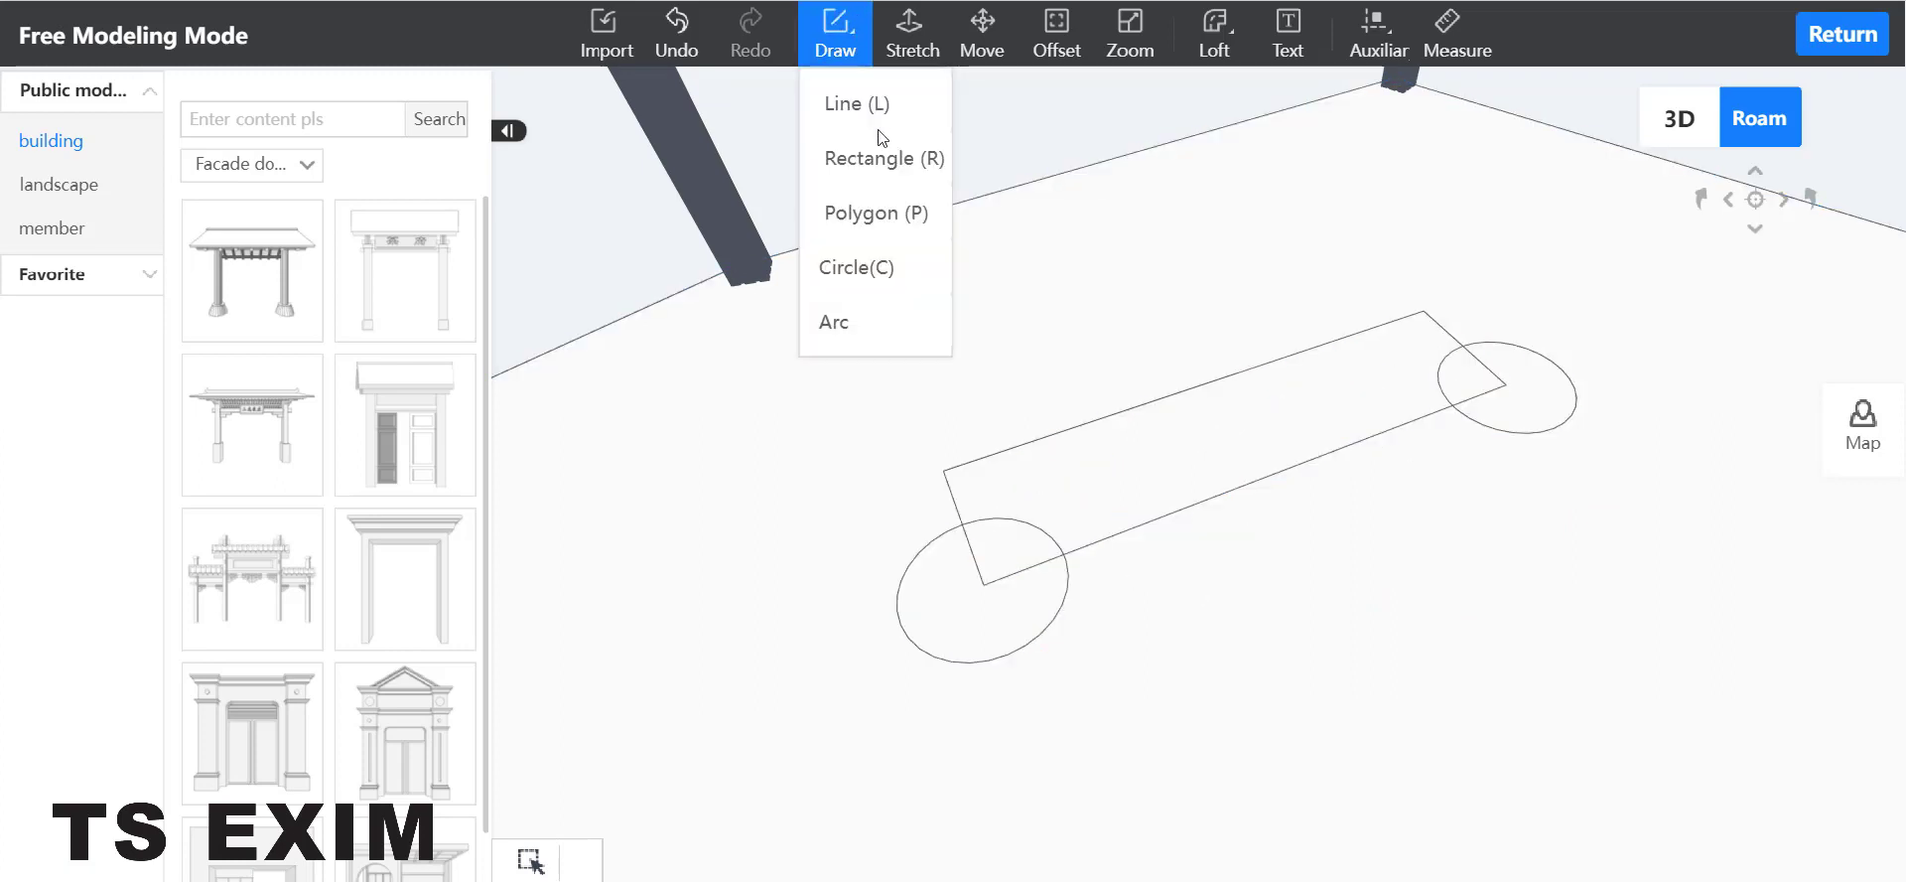
{"action": "left_click", "coordinate": [860, 221]}
{"action": "left_click", "coordinate": [982, 585]}
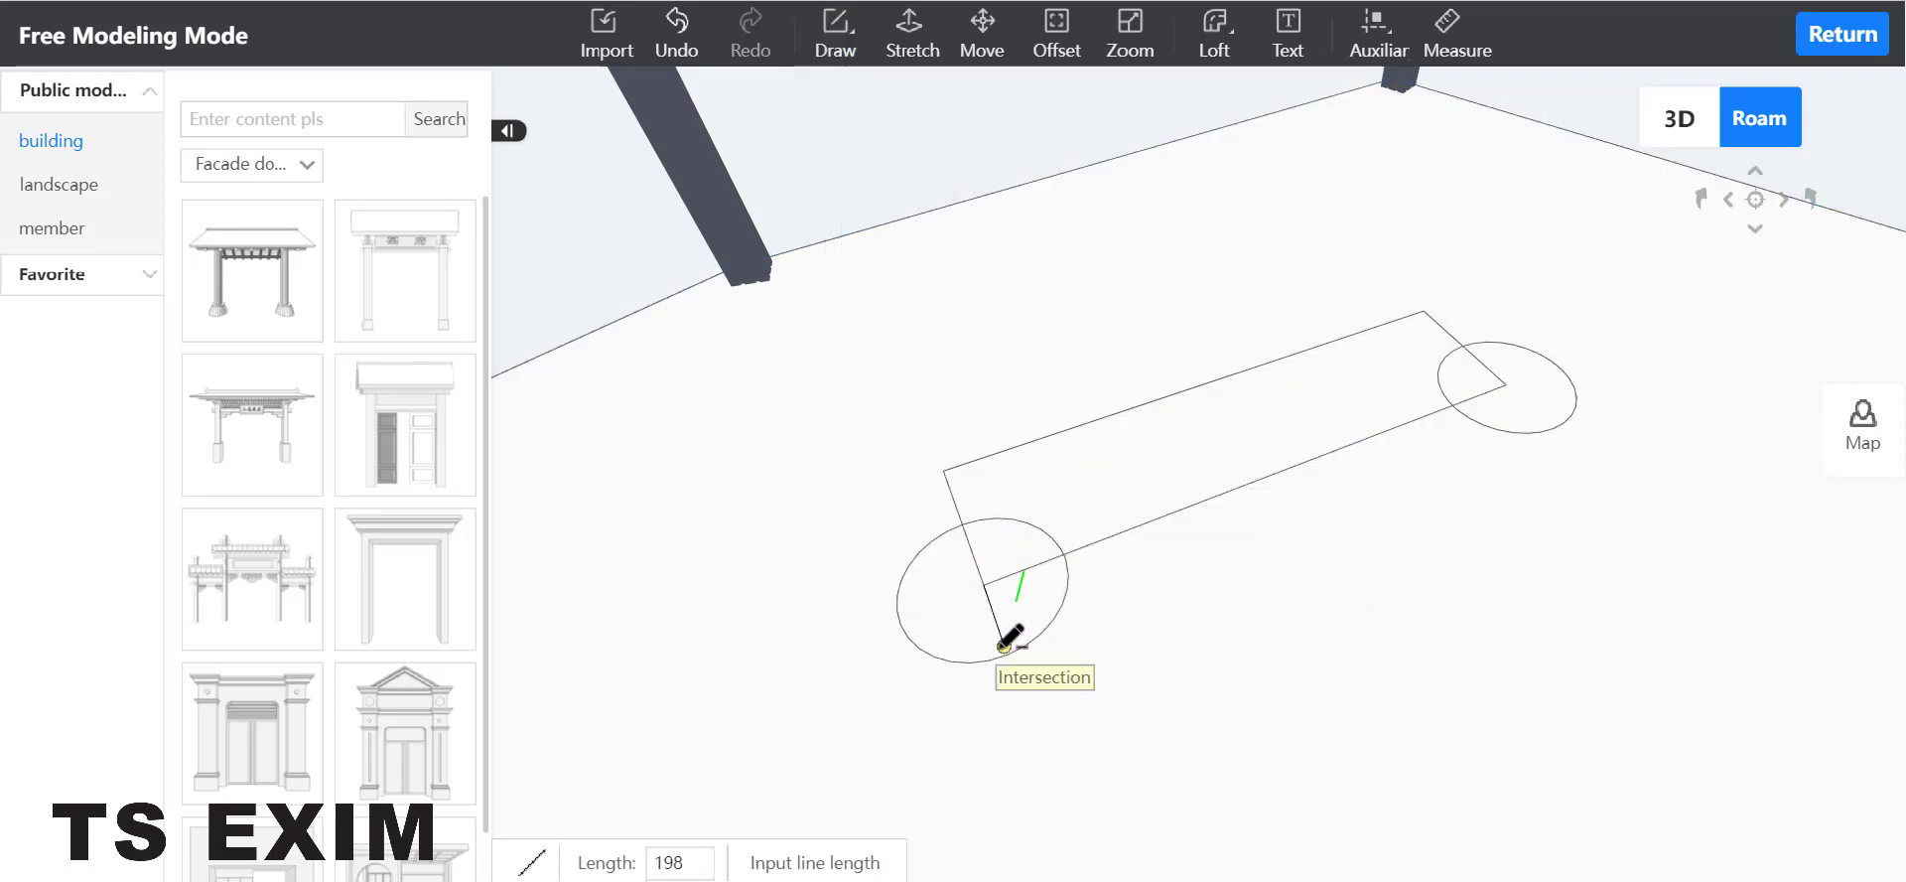
{"action": "left_click", "coordinate": [1028, 716]}
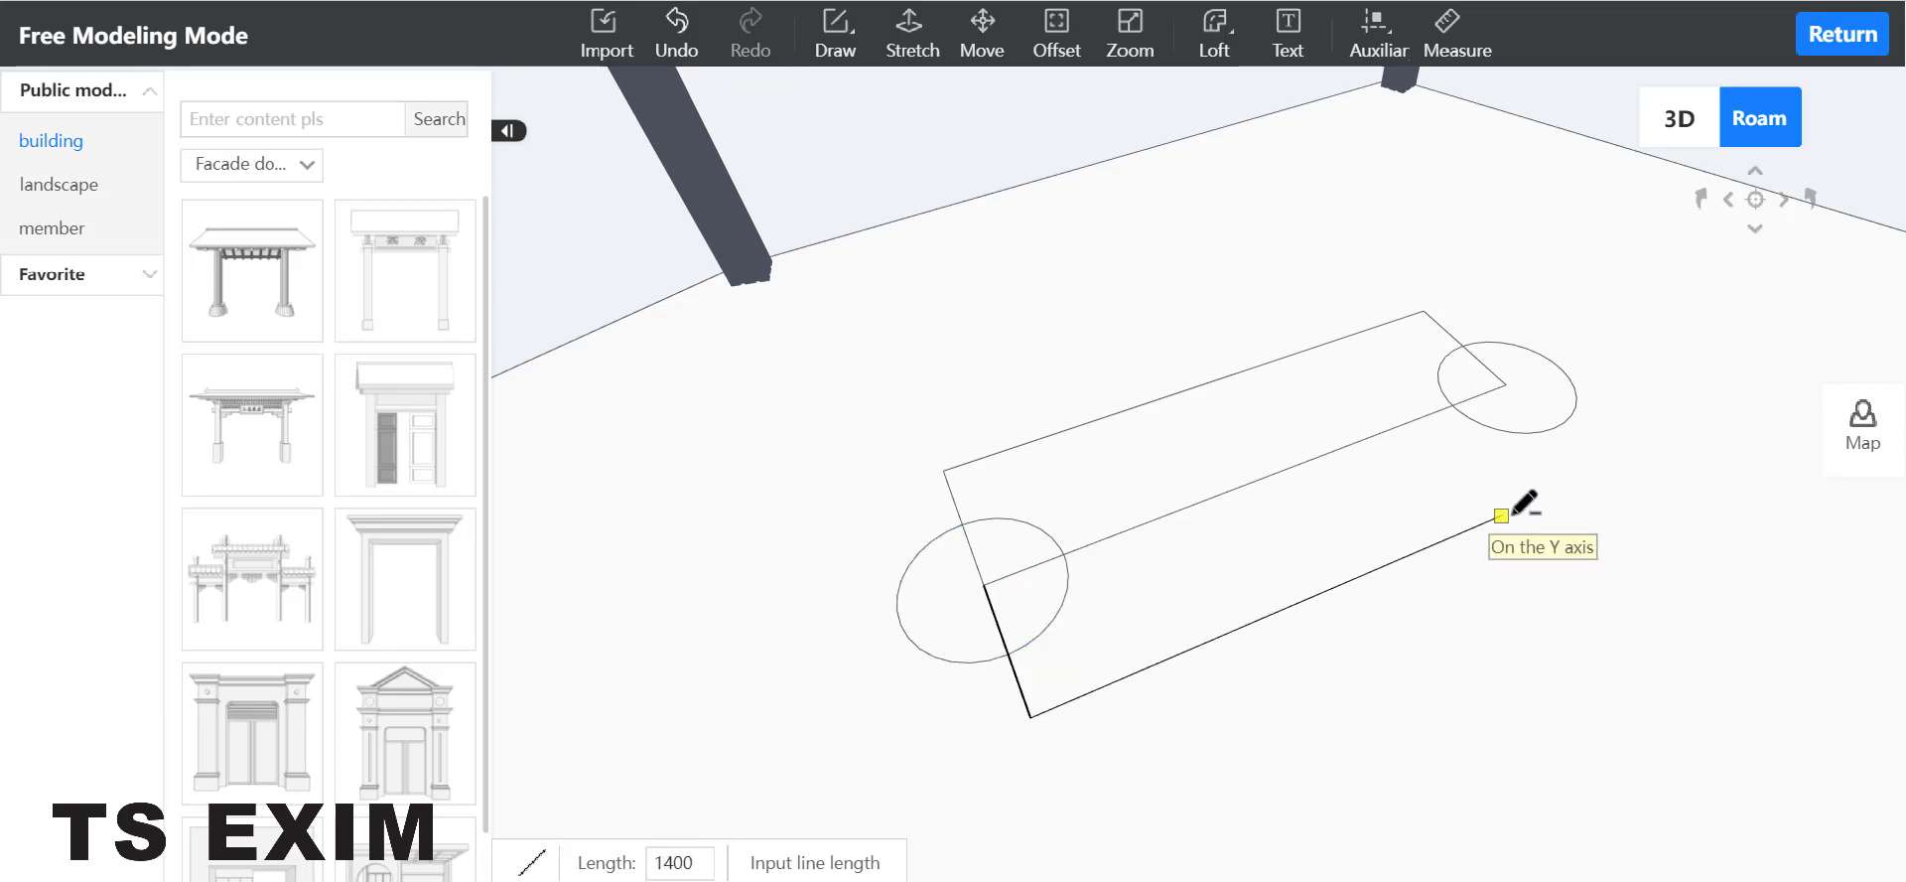
{"action": "key", "text": "Escape"}
{"action": "left_click", "coordinate": [1506, 385]}
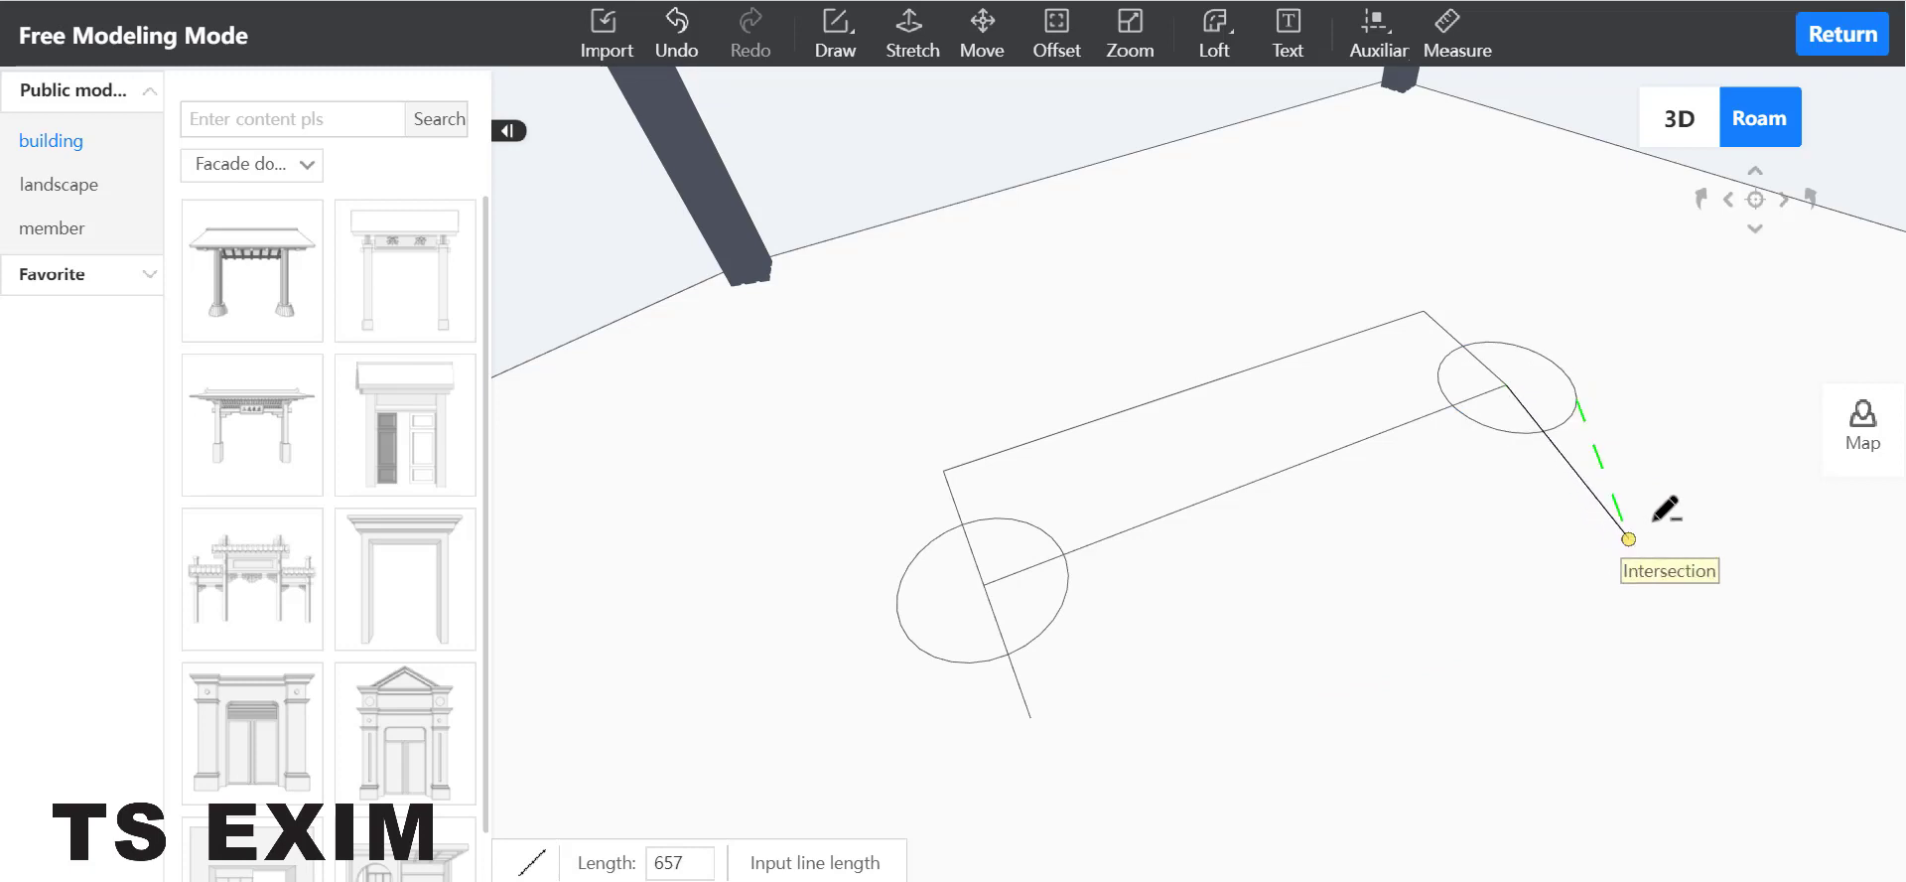
{"action": "left_click", "coordinate": [1653, 516]}
{"action": "key", "text": "Escape"}
{"action": "key", "text": "Escape"}
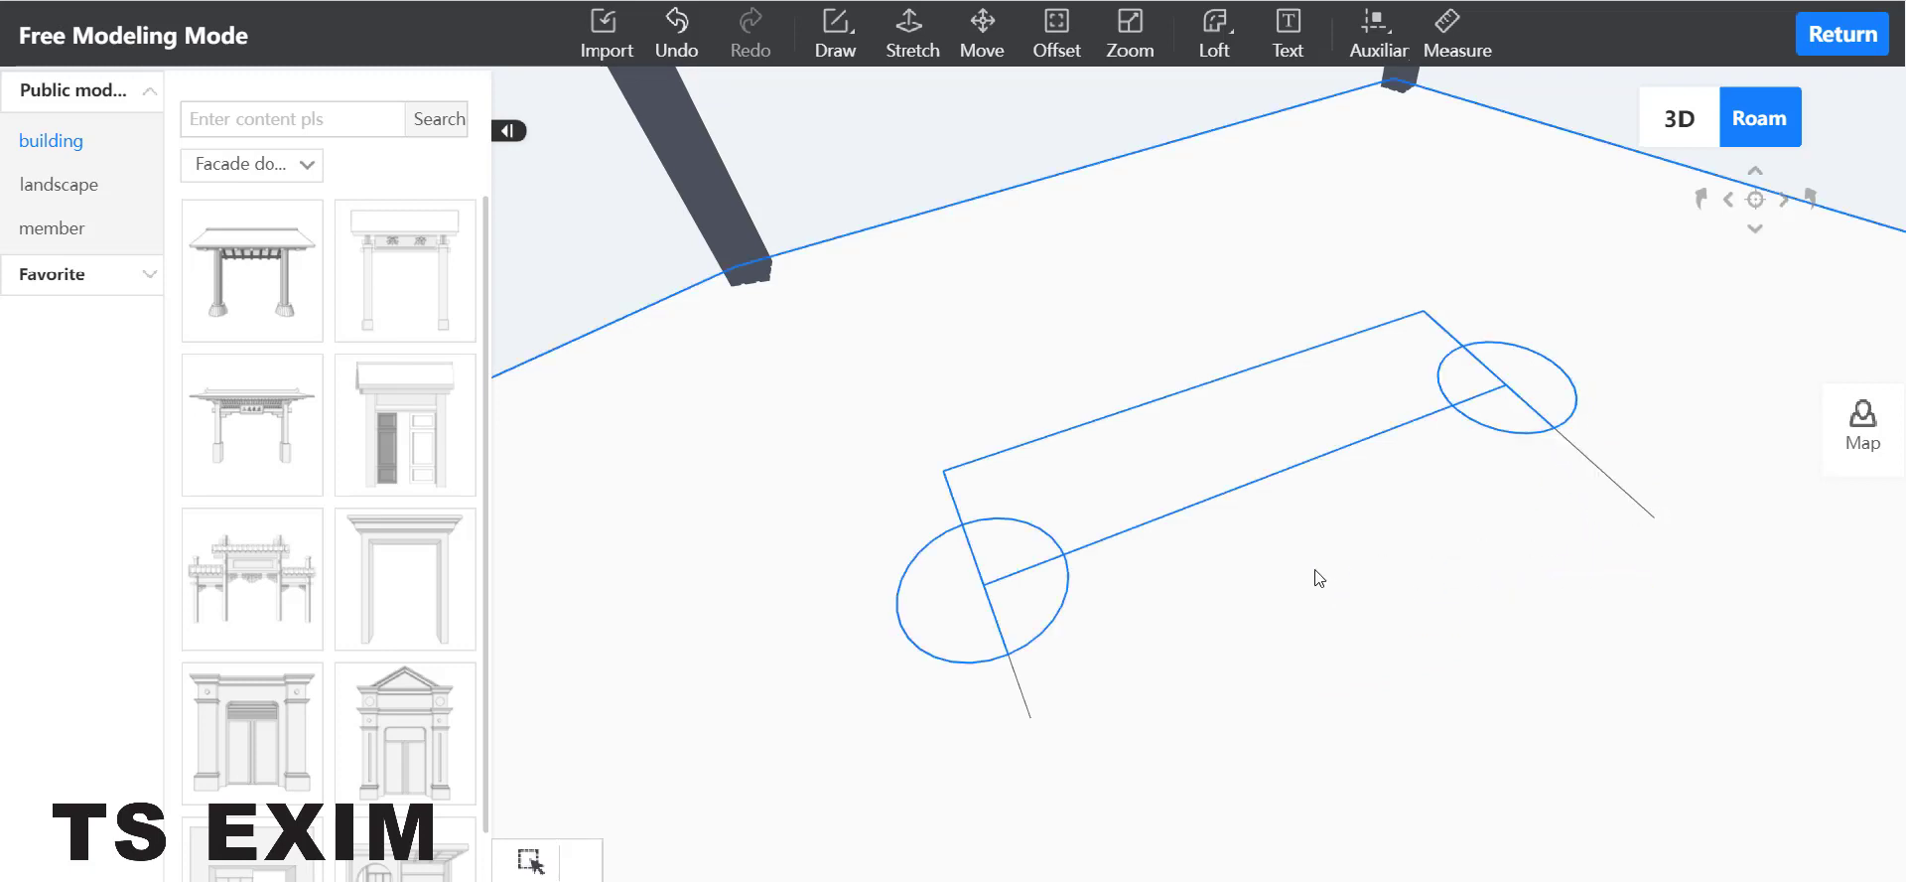
Draw a line connecting the points where the two short-edge extensions cross the circles
{"action": "left_click", "coordinate": [836, 35]}
{"action": "left_click", "coordinate": [852, 96]}
{"action": "left_click", "coordinate": [1010, 652]}
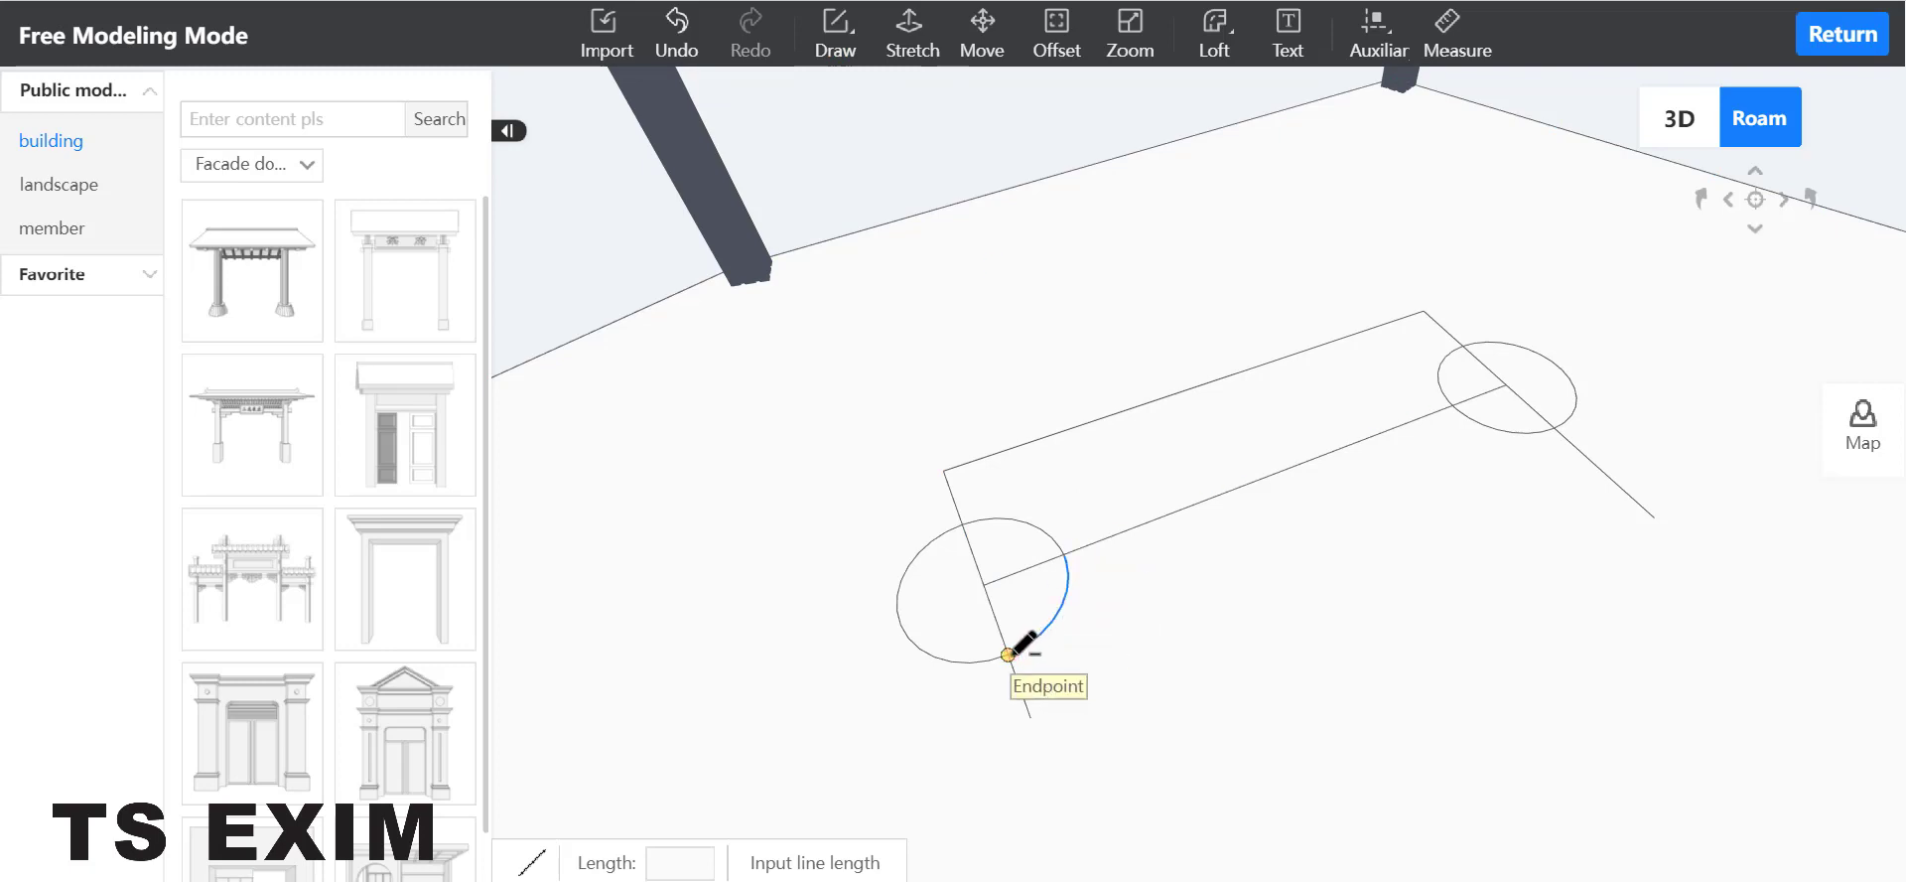
{"action": "left_click", "coordinate": [1575, 510]}
{"action": "key", "text": "Escape"}
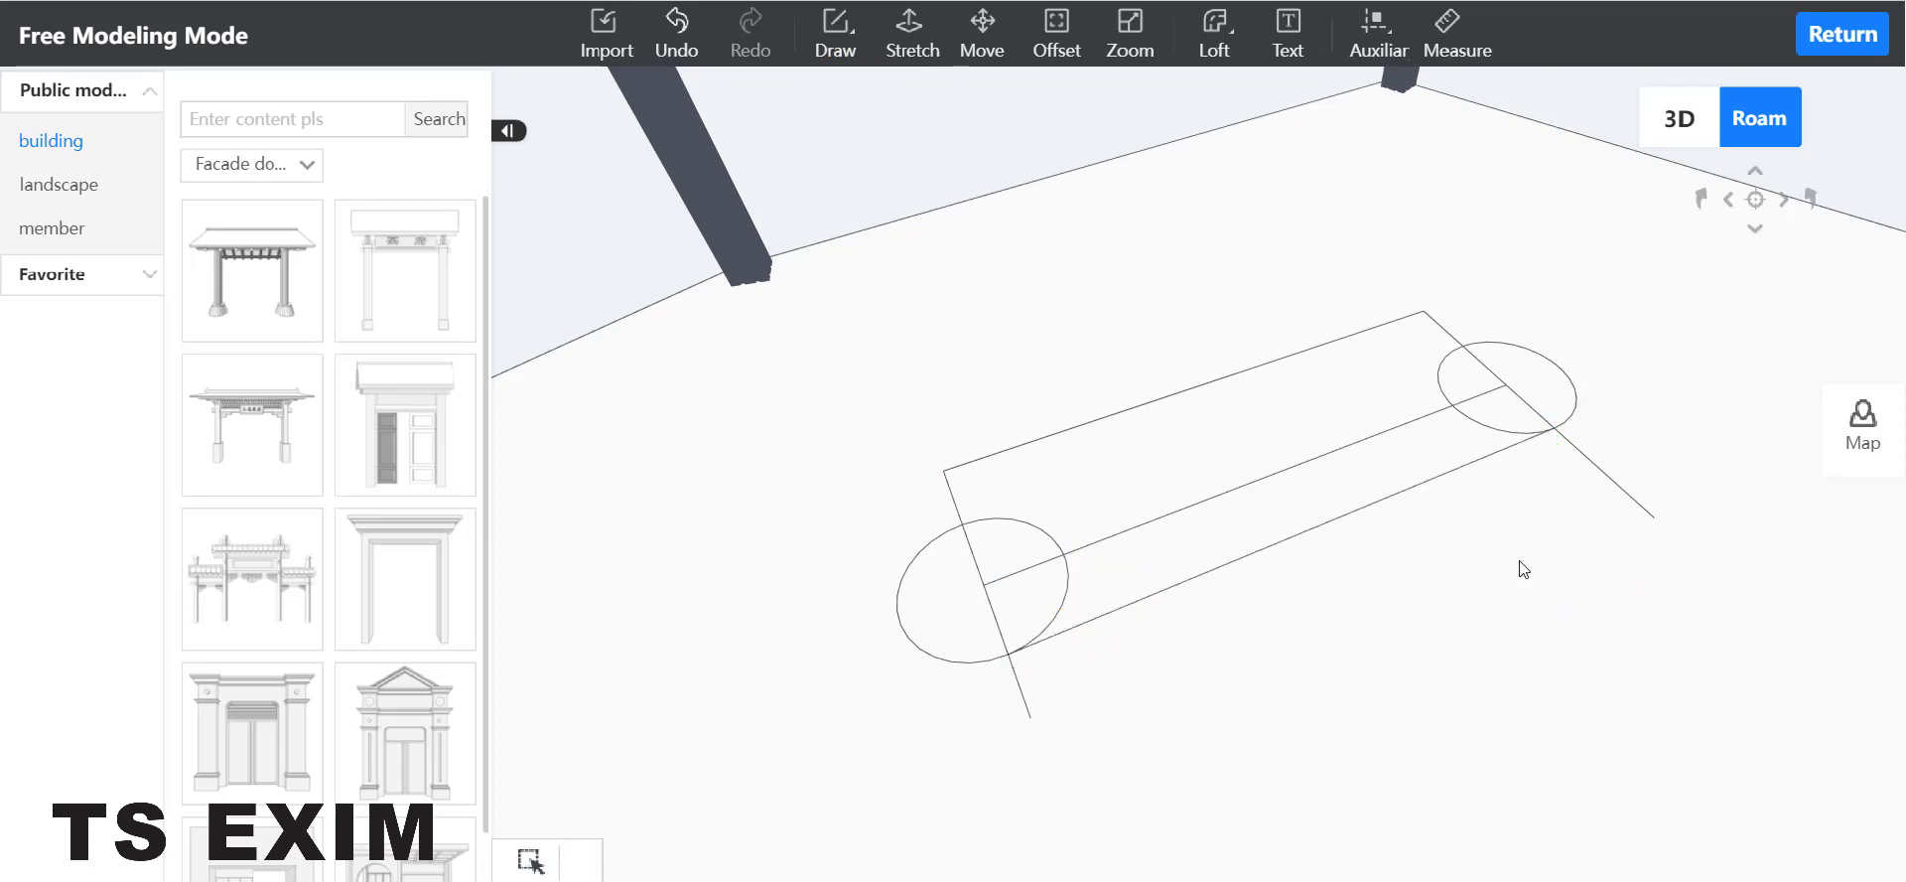
Delete the leftover ends of both extension lines outside the circles
{"action": "left_click", "coordinate": [1016, 682]}
{"action": "key", "text": "Delete"}
{"action": "left_click", "coordinate": [1628, 493]}
{"action": "key", "text": "Delete"}
{"action": "left_click", "coordinate": [1323, 596]}
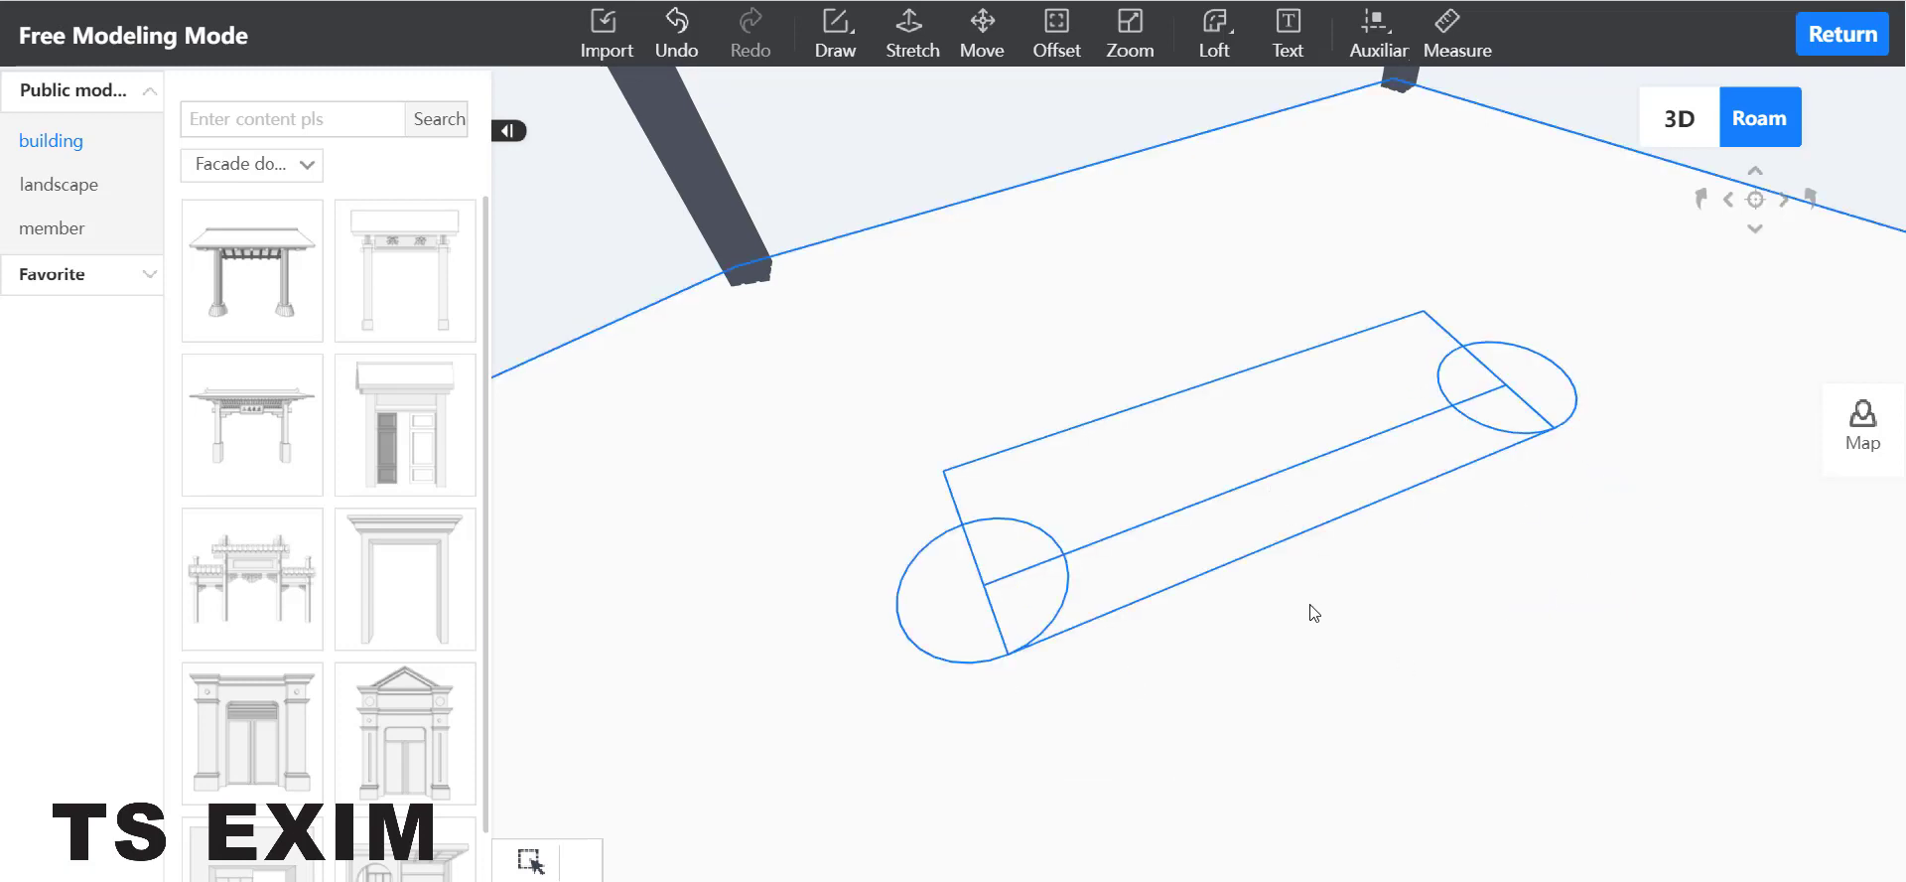
Draw an arc from the near circle to the outer connecting line, with chord length about 545 and arc height about 118
{"action": "left_click_drag", "start_coordinate": [1220, 663], "coordinate": [1213, 704]}
{"action": "left_click", "coordinate": [835, 39]}
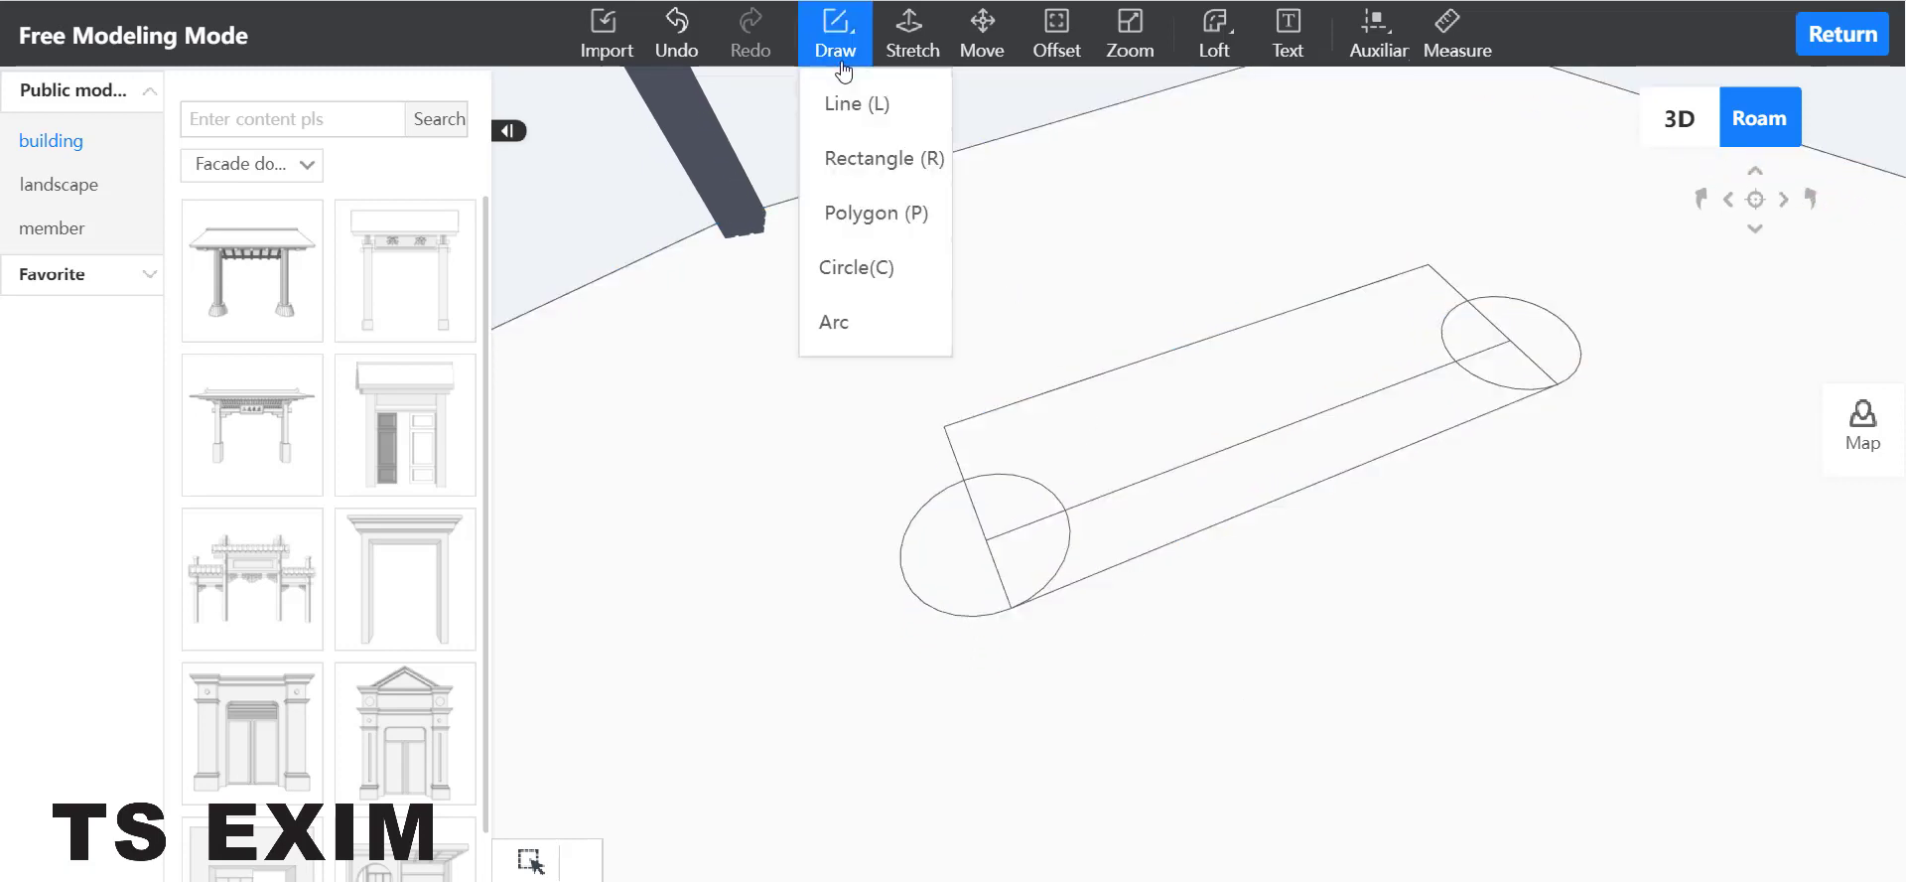
{"action": "left_click", "coordinate": [857, 105]}
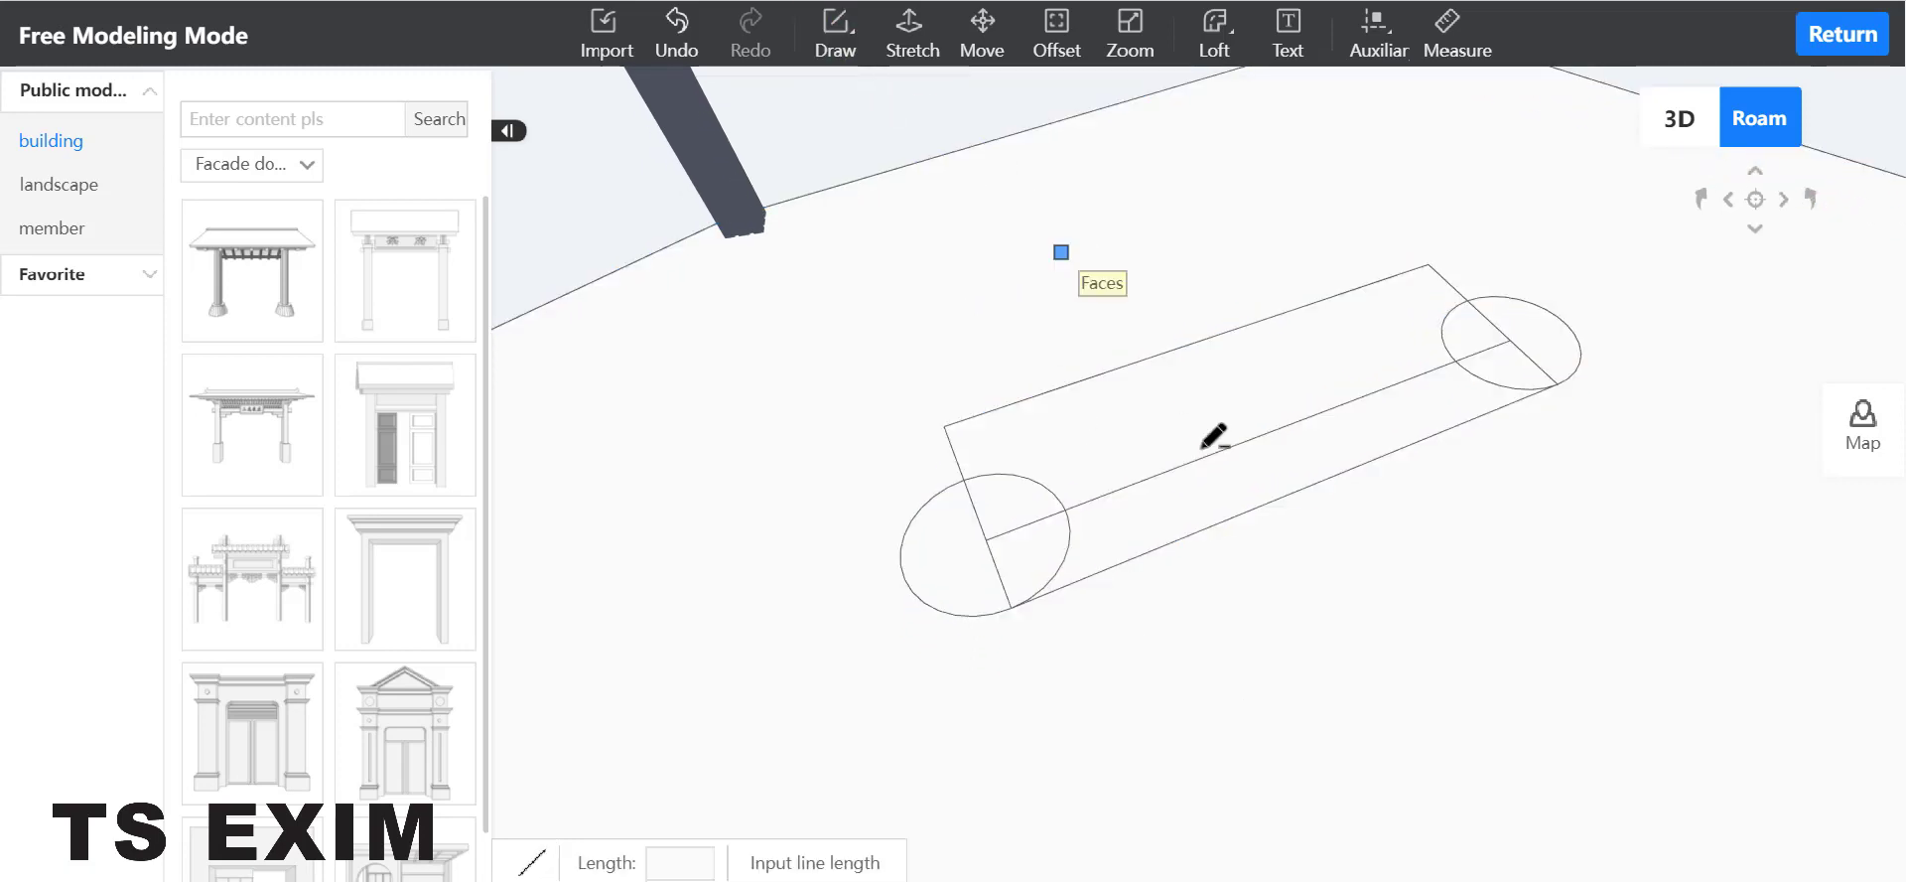
{"action": "left_click", "coordinate": [837, 42]}
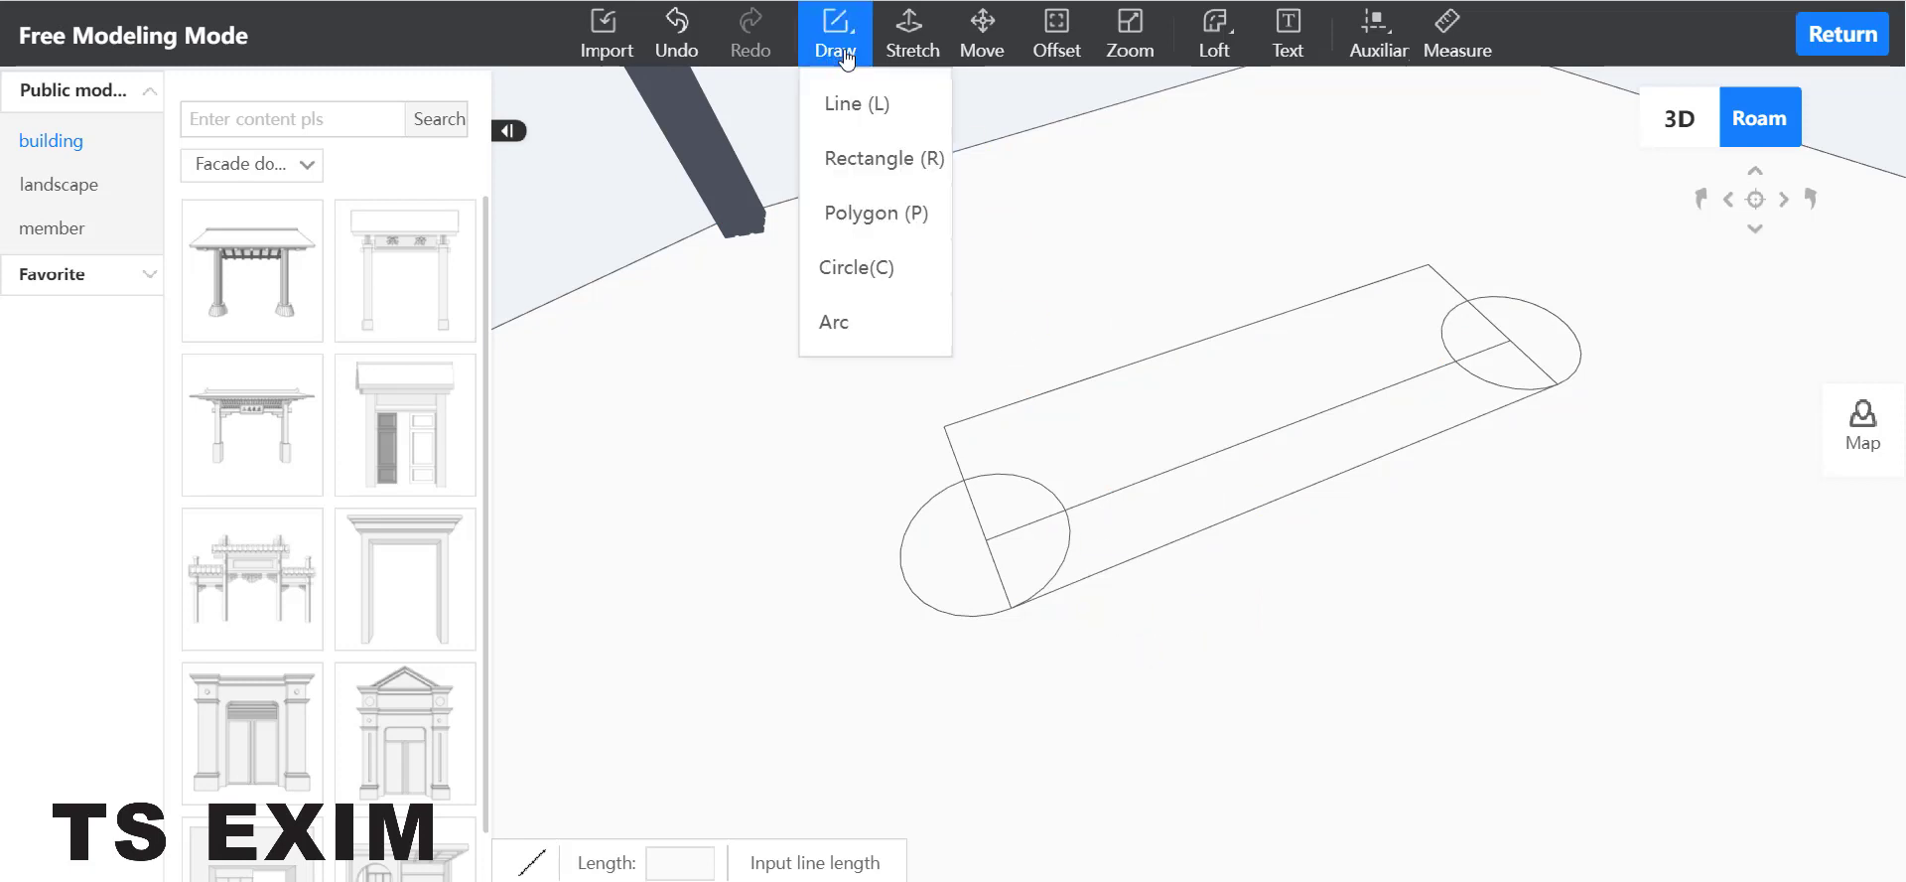
{"action": "left_click", "coordinate": [899, 335]}
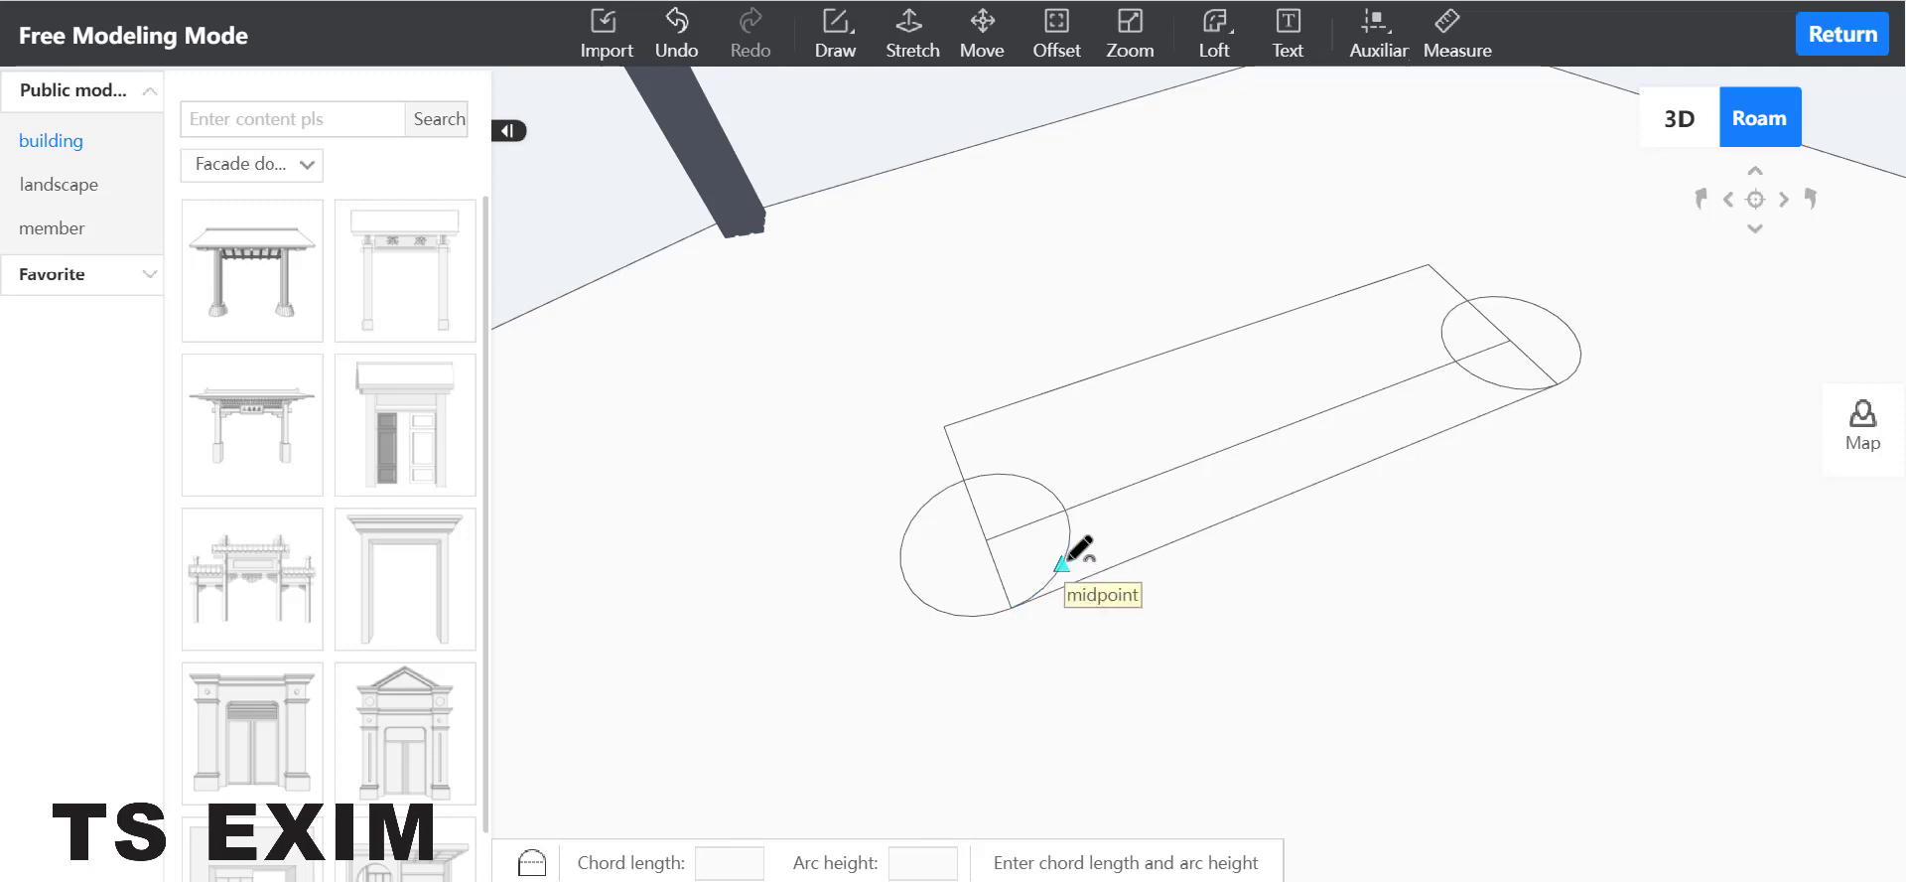
{"action": "left_click", "coordinate": [1116, 552]}
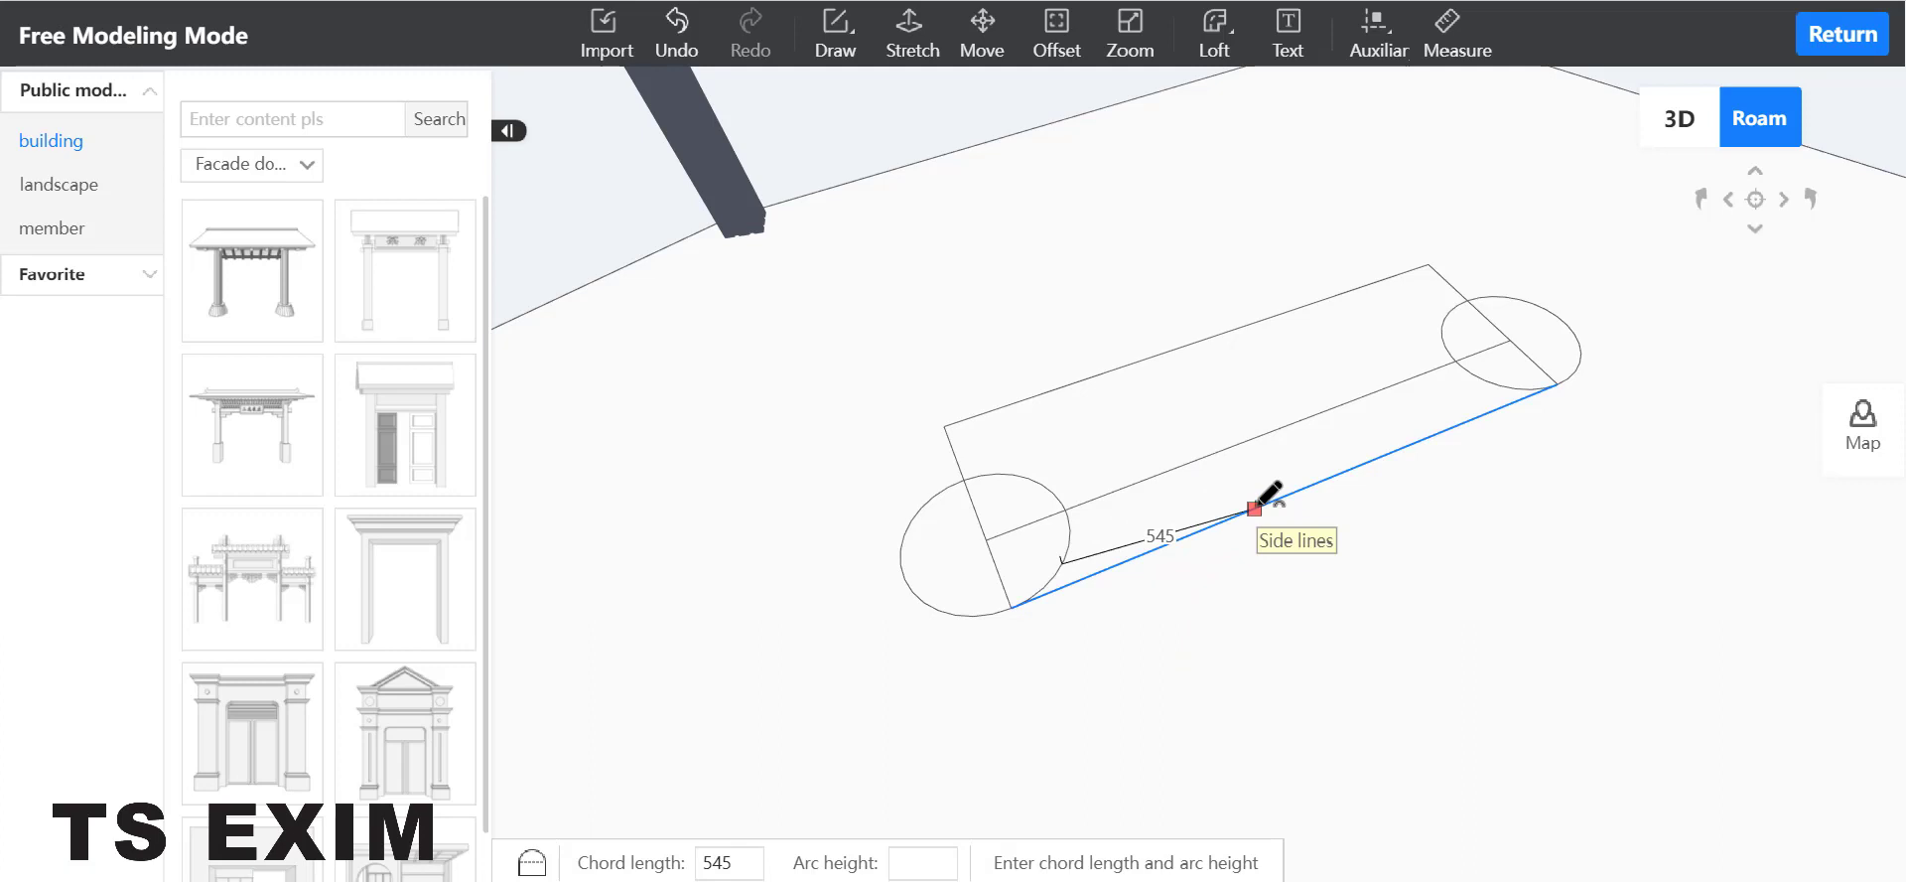
{"action": "left_click", "coordinate": [1254, 508]}
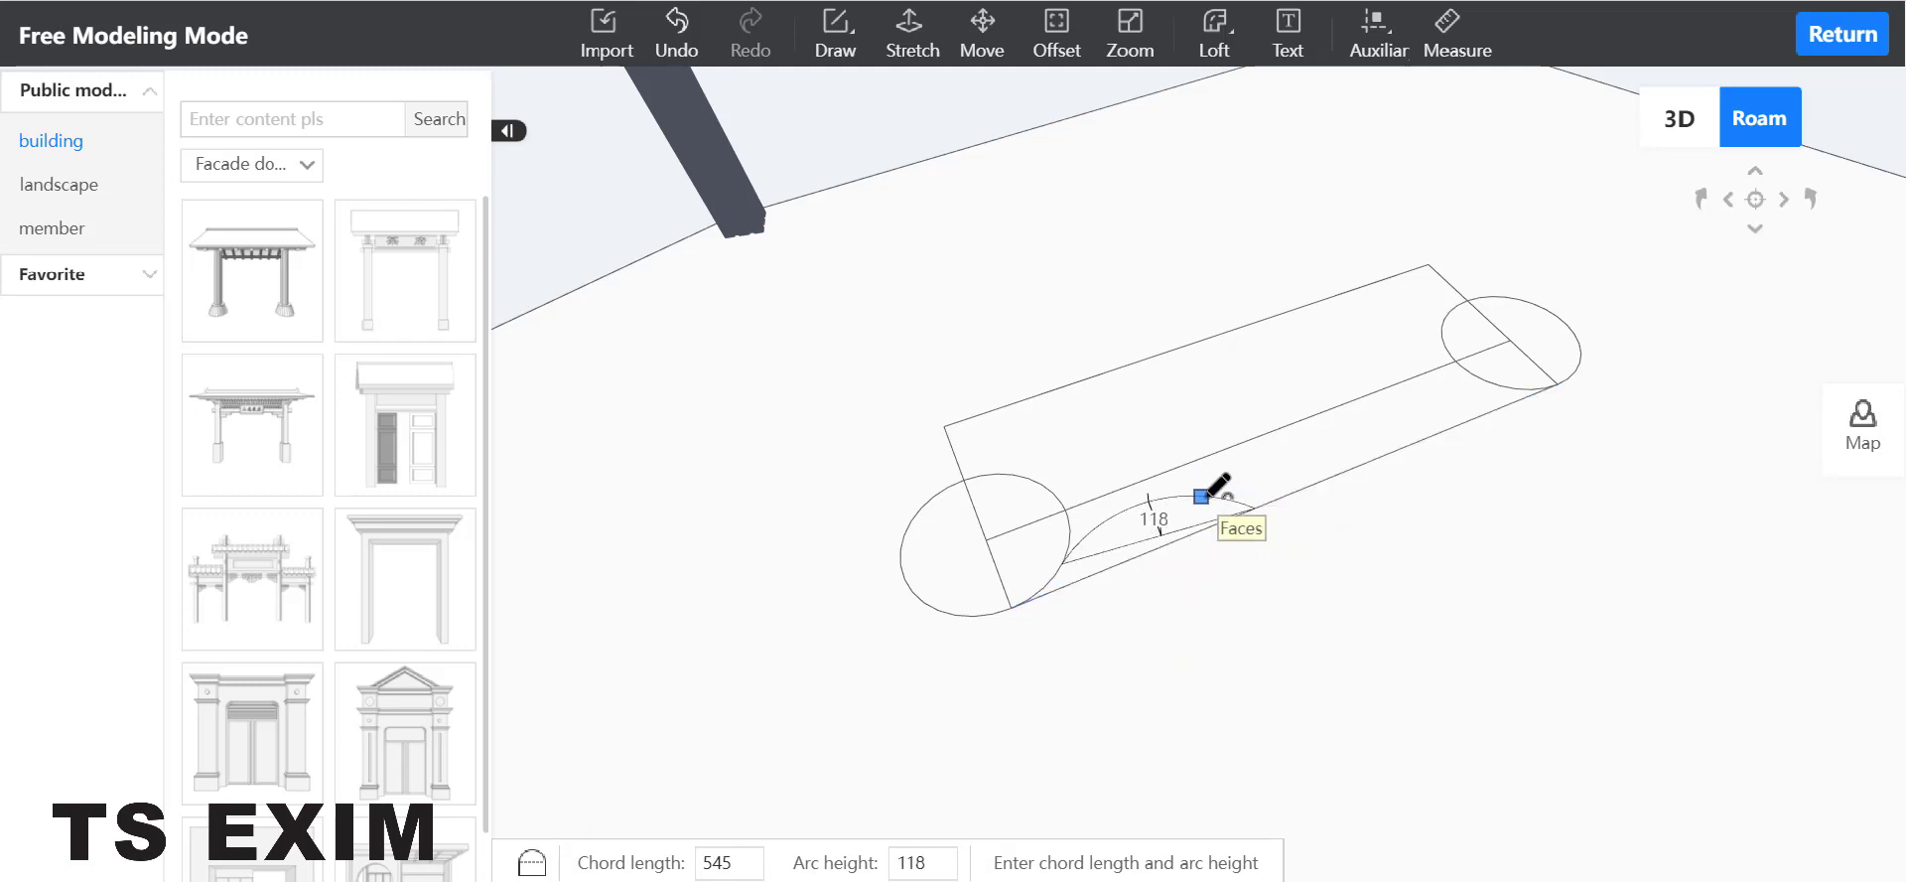
{"action": "left_click", "coordinate": [1204, 494]}
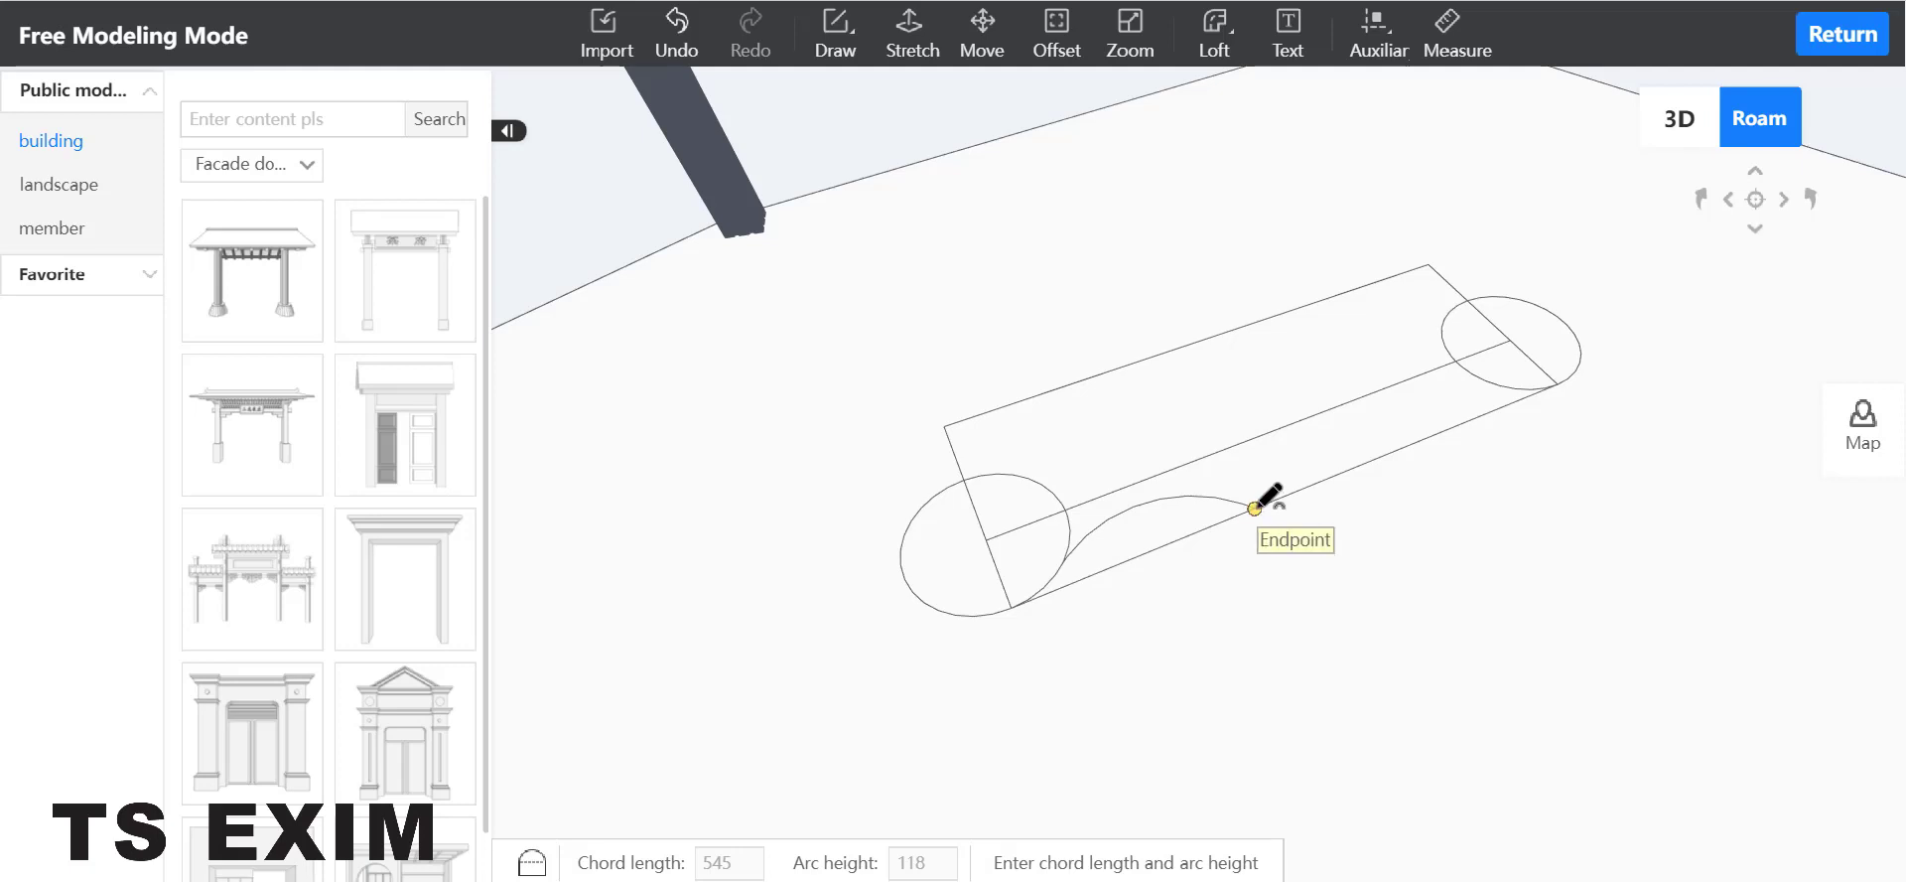
Continue from the first arc's end with an outward-bulging arc along the connecting line, chord length about 204 and height about 60
{"action": "left_click", "coordinate": [1254, 508]}
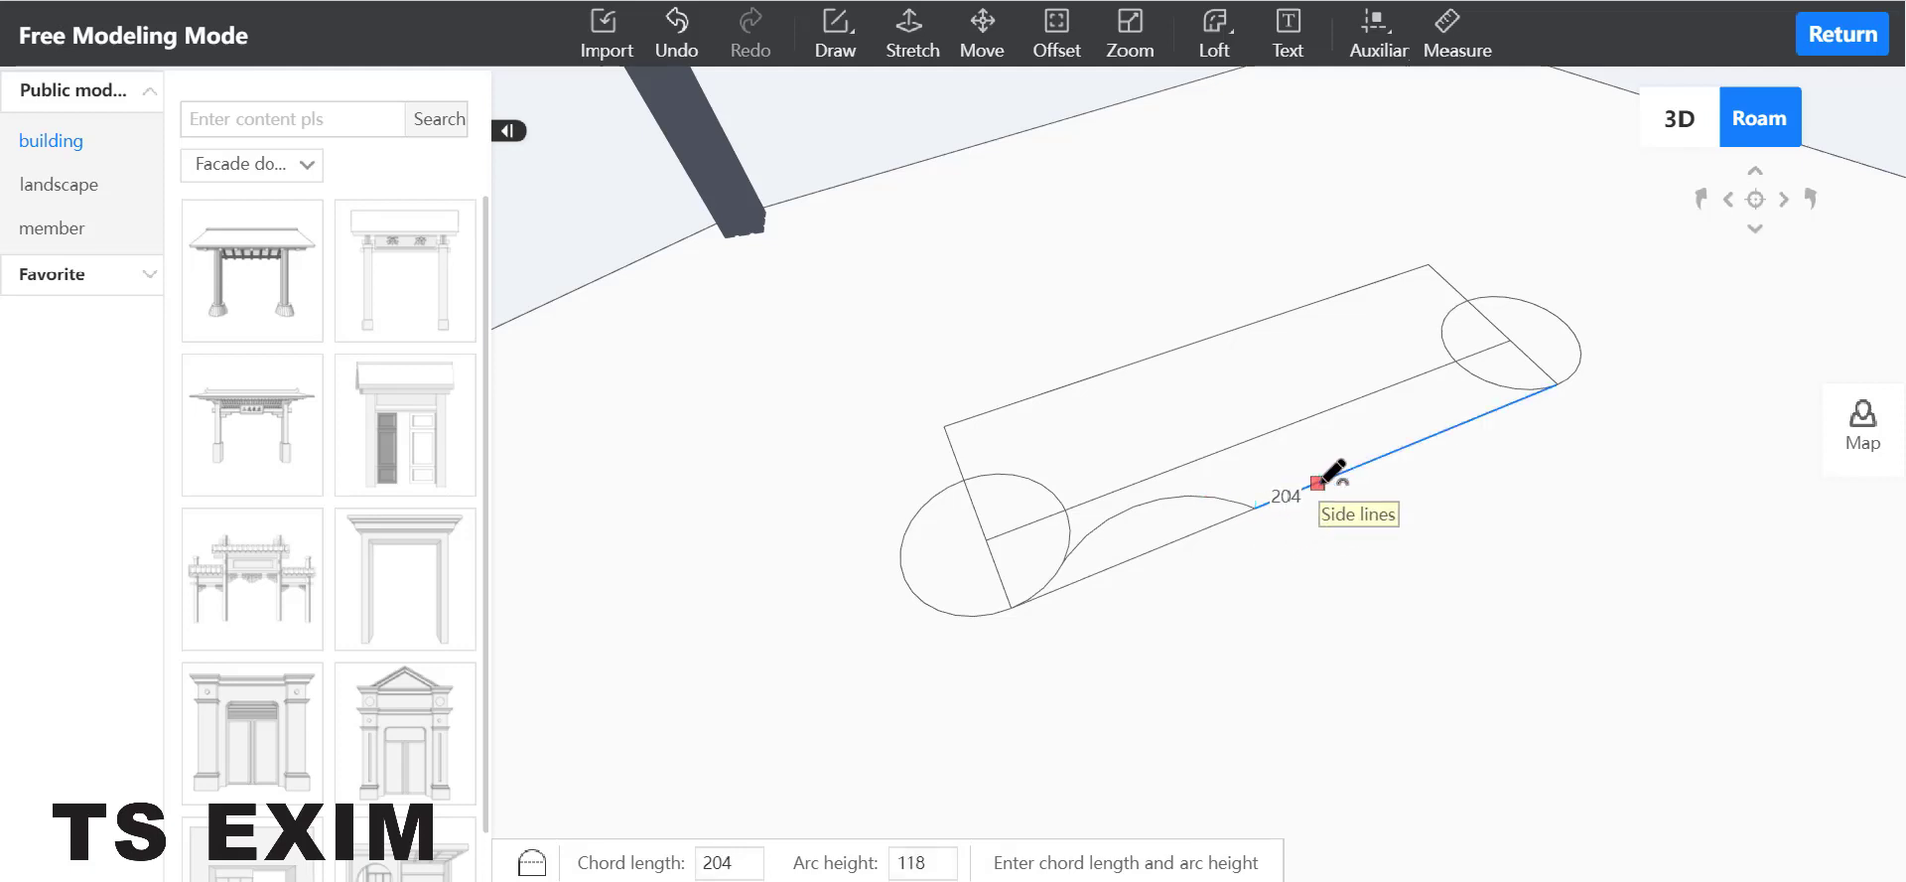
{"action": "left_click", "coordinate": [1318, 482]}
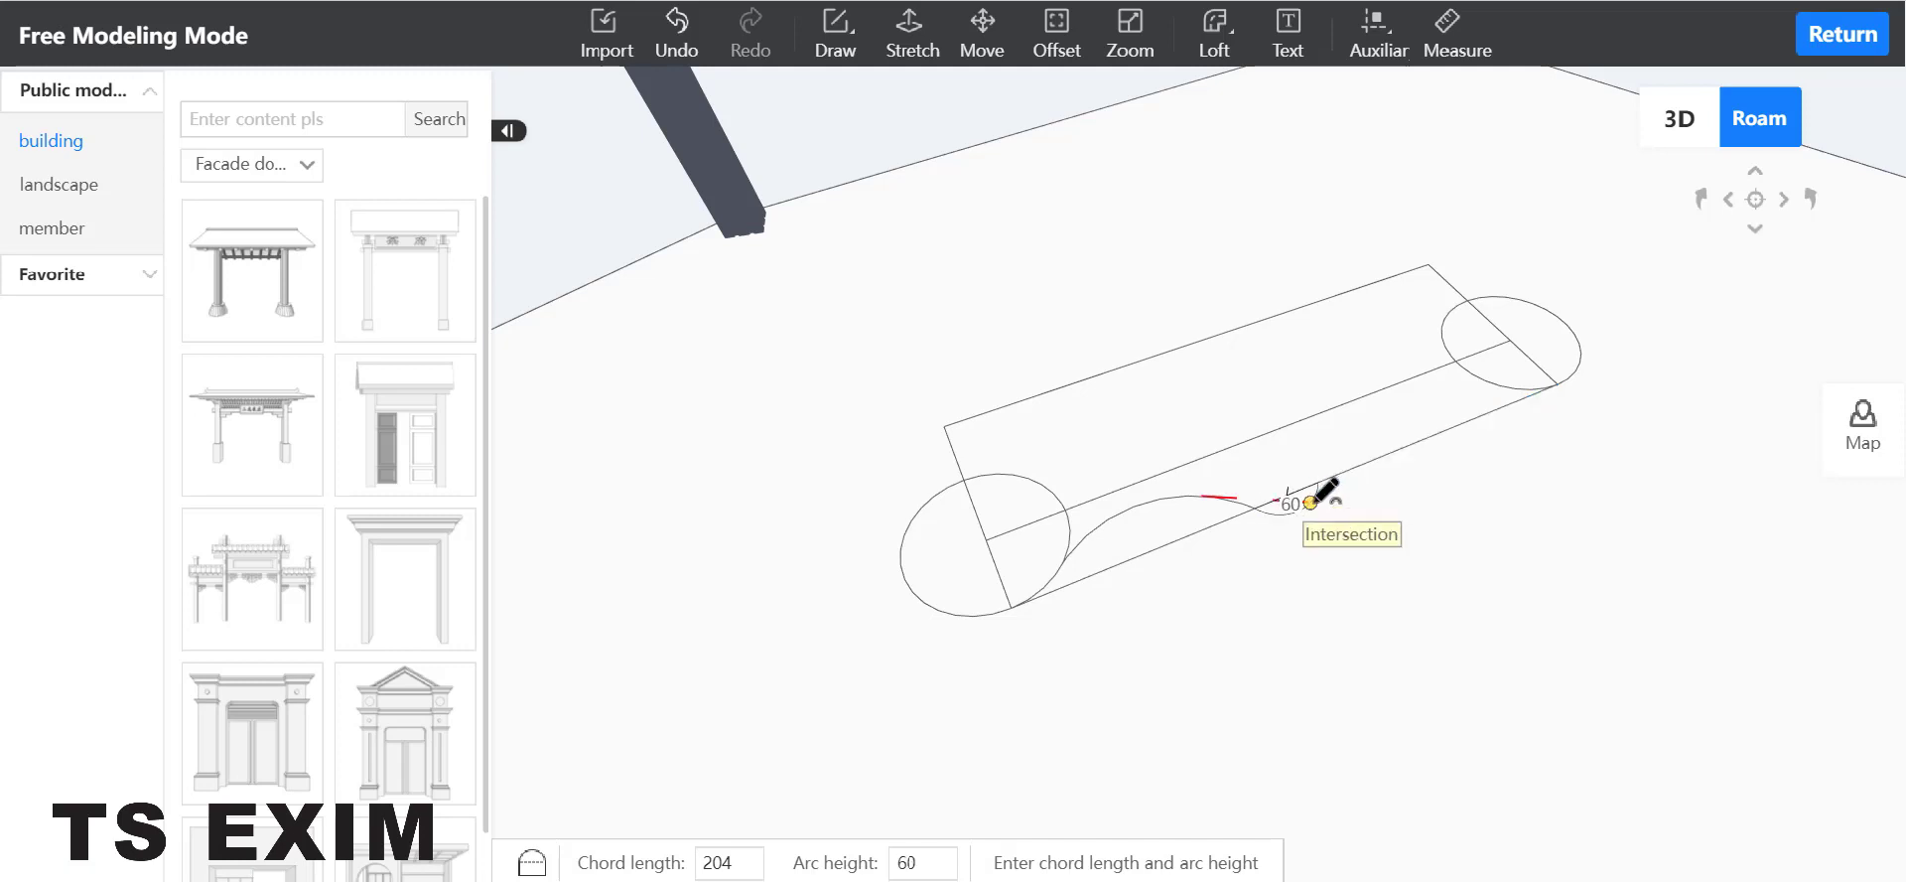
{"action": "left_click", "coordinate": [1312, 502]}
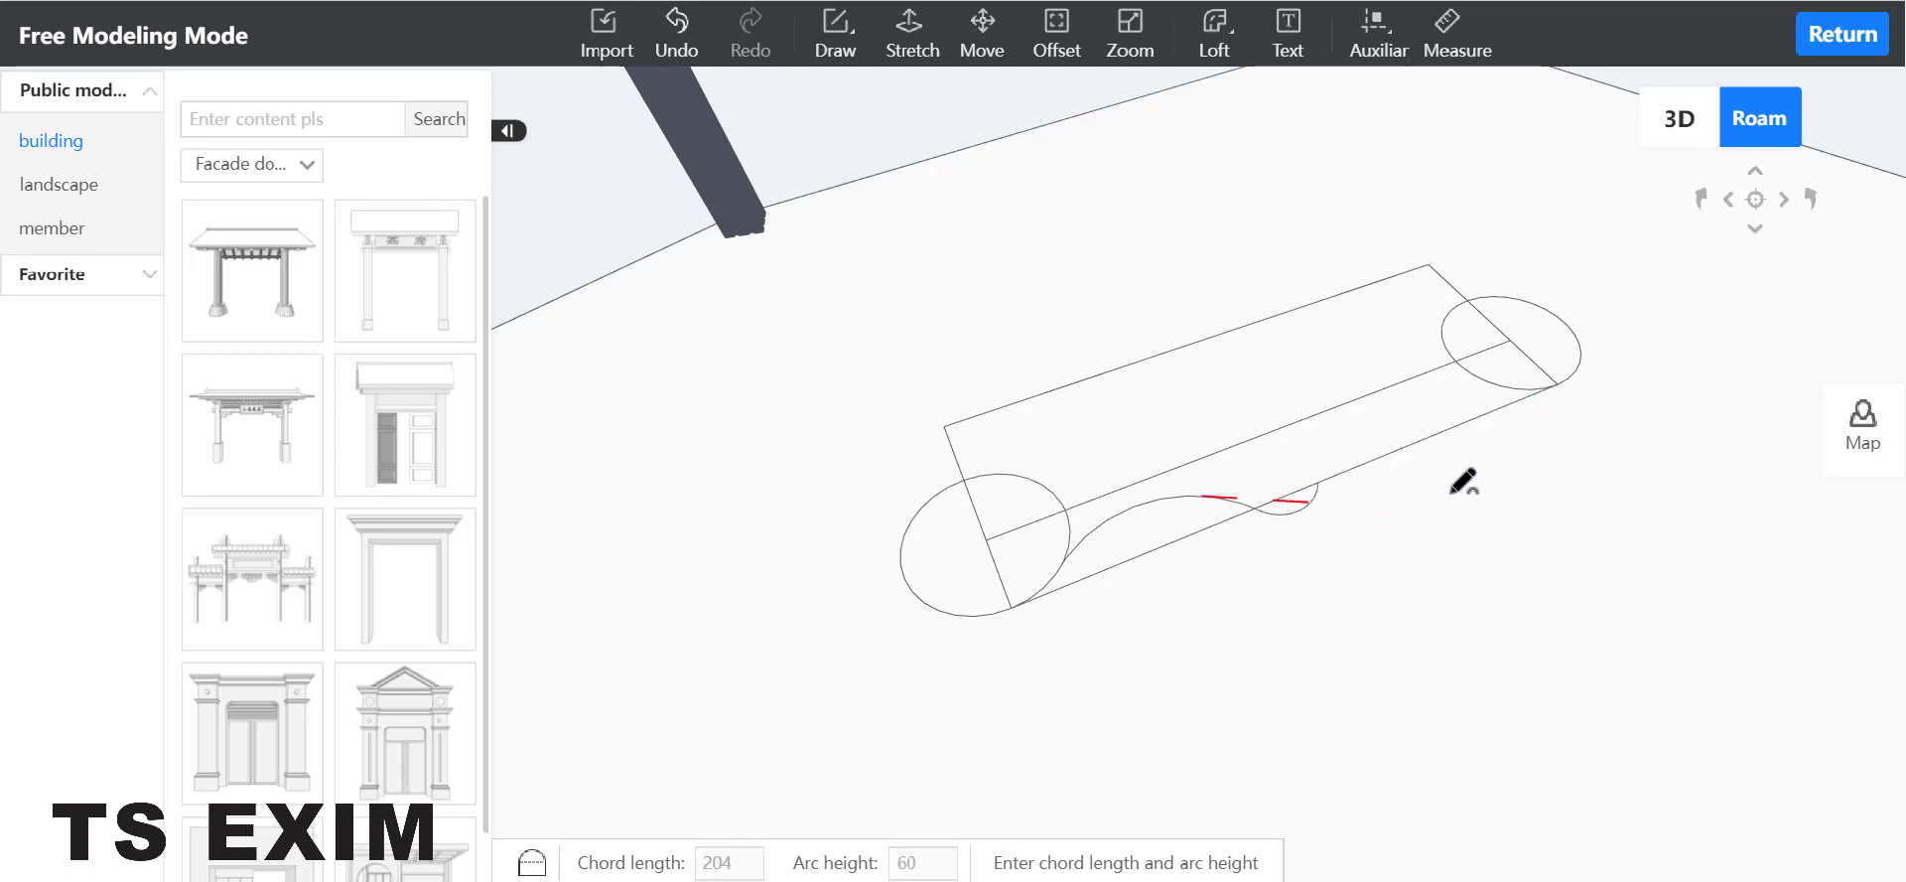
Draw a third arc from the second arc's end to the far circle, with chord length about 728 and height about 143
{"action": "left_click", "coordinate": [1318, 483]}
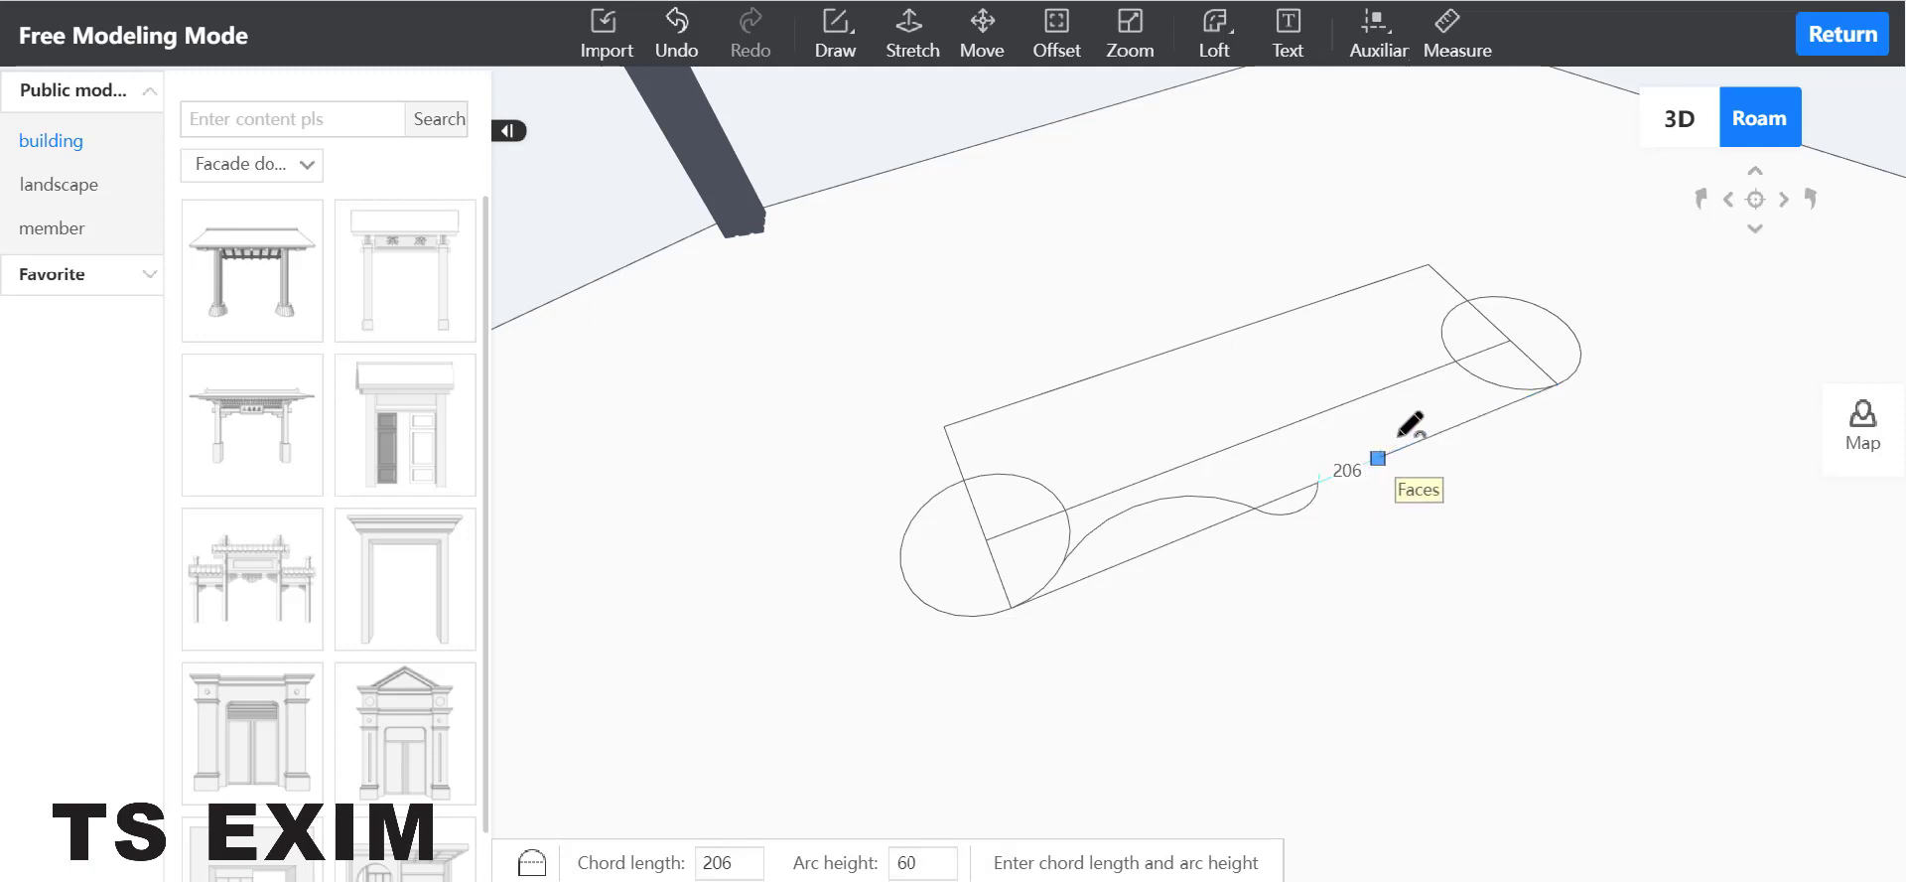
{"action": "left_click", "coordinate": [1503, 388]}
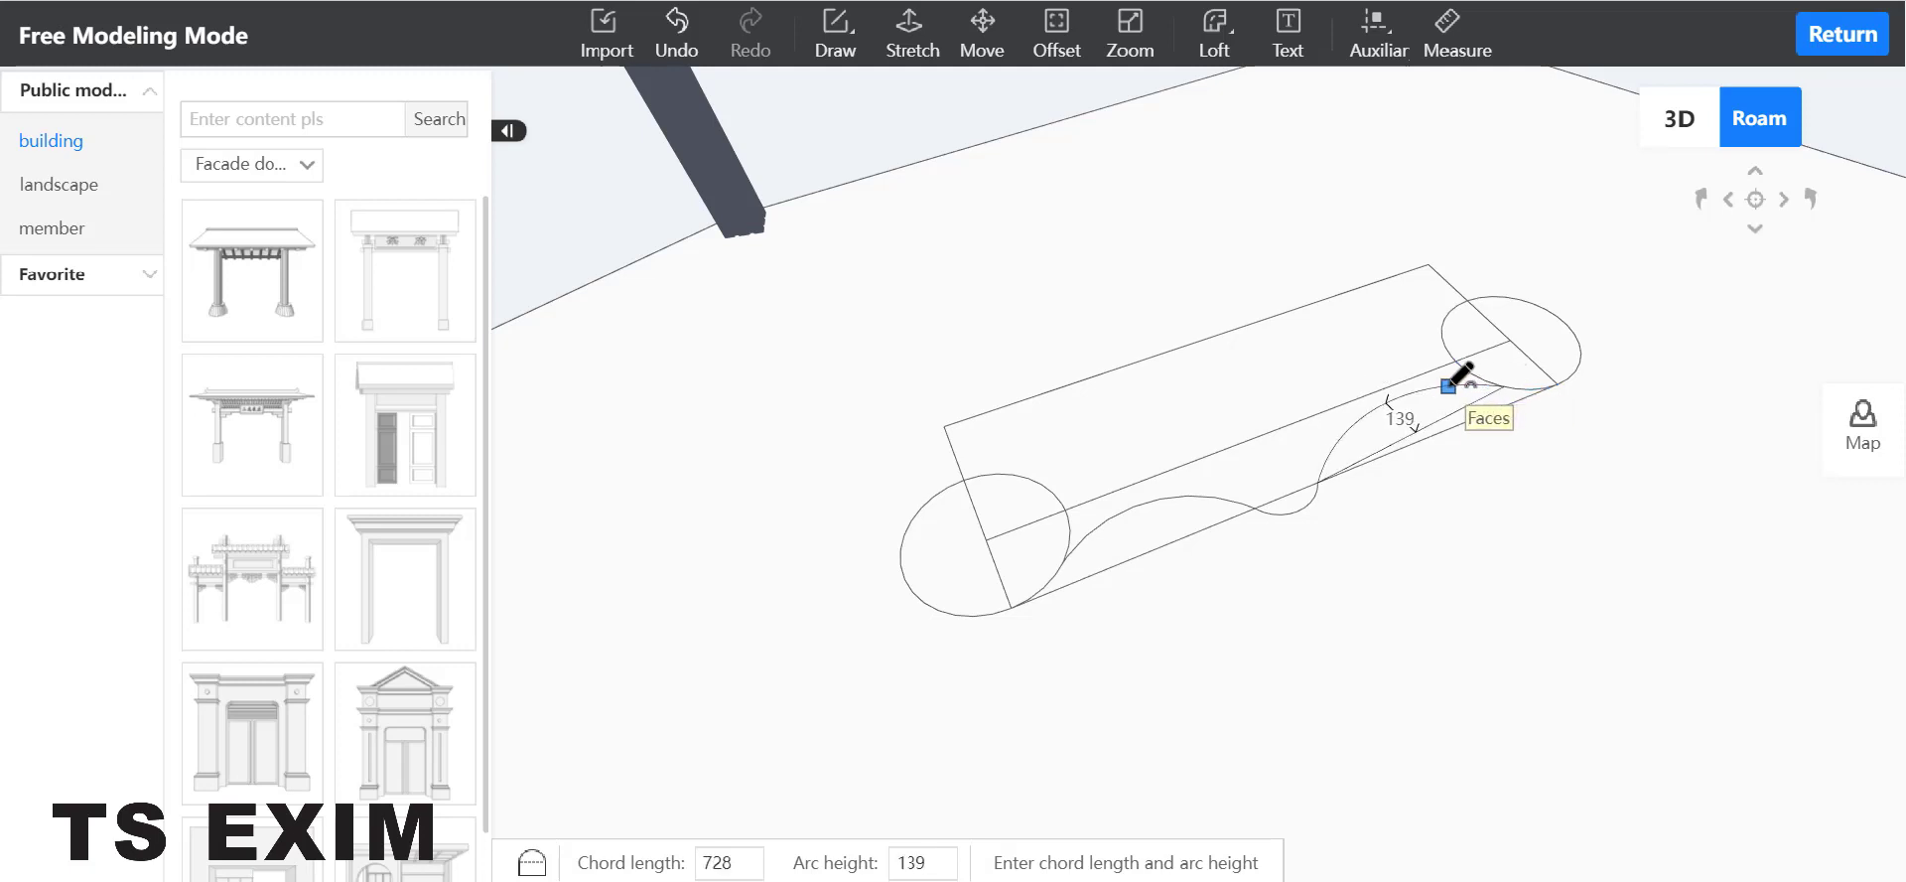
{"action": "left_click", "coordinate": [1443, 387]}
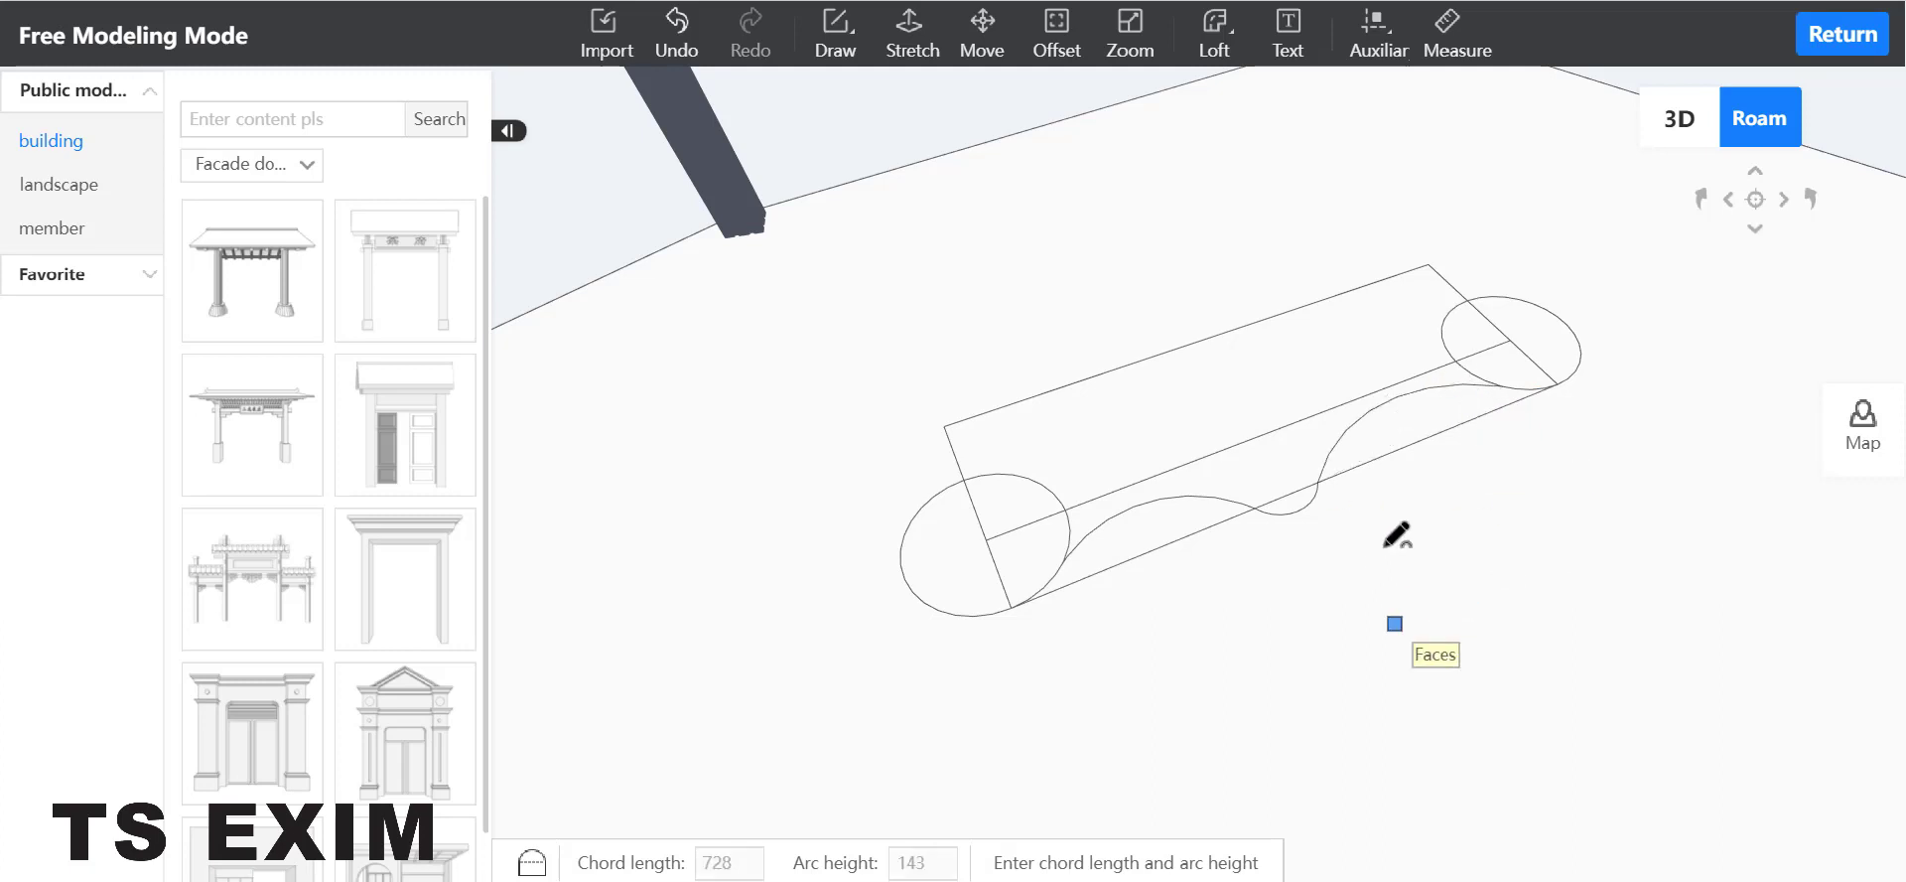
{"action": "key", "text": "Escape"}
{"action": "left_click_drag", "start_coordinate": [1377, 660], "coordinate": [1380, 628]}
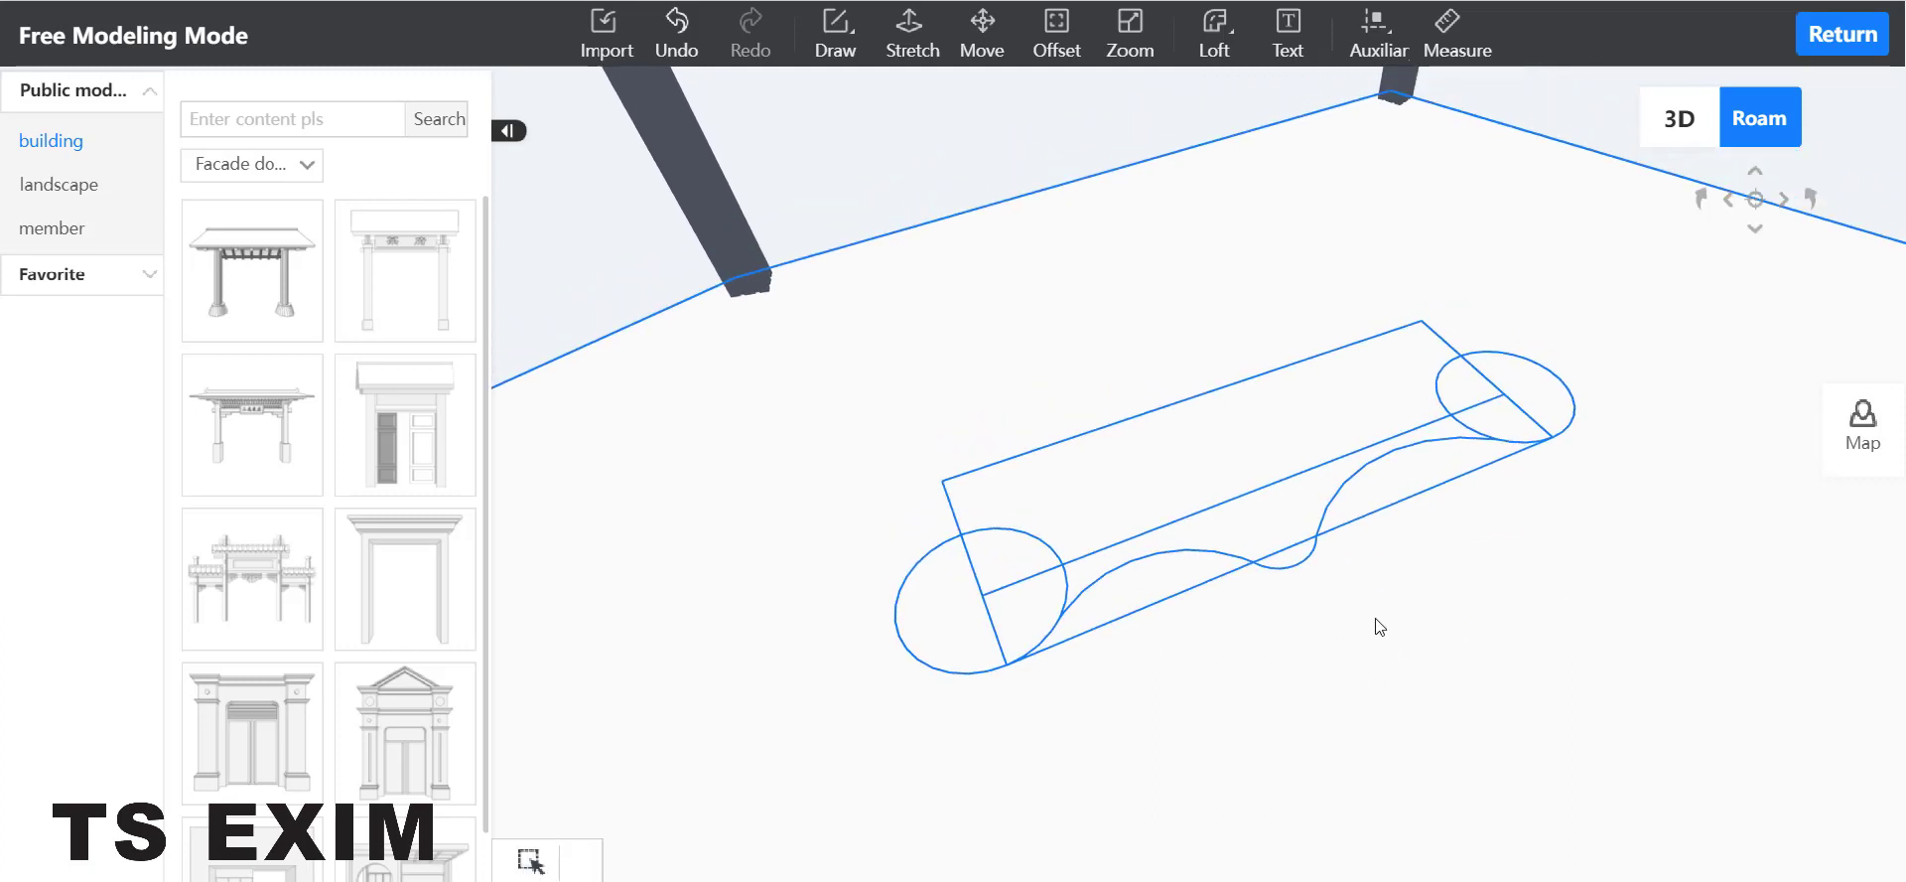
Delete the straight outer connecting line in pieces, keeping the three-arc curve between the circles
{"action": "scroll", "coordinate": [1380, 622], "scroll_direction": "down", "scroll_amount": 5}
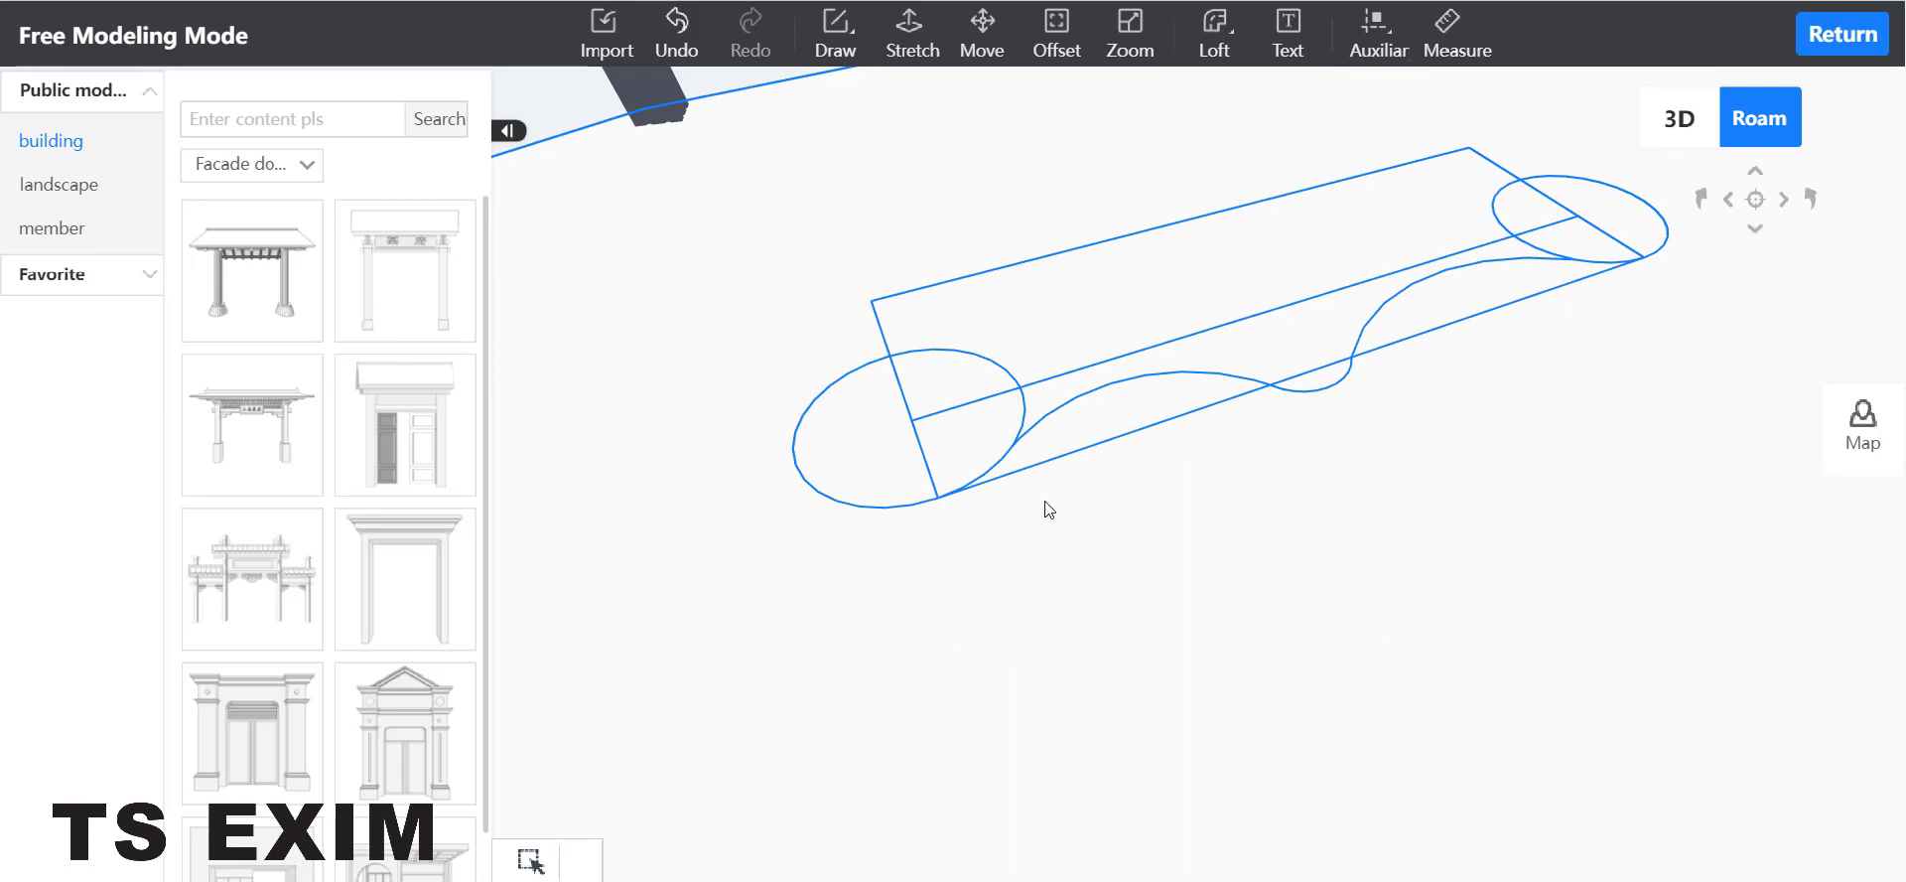
{"action": "left_click", "coordinate": [1106, 441]}
{"action": "left_click", "coordinate": [1446, 413]}
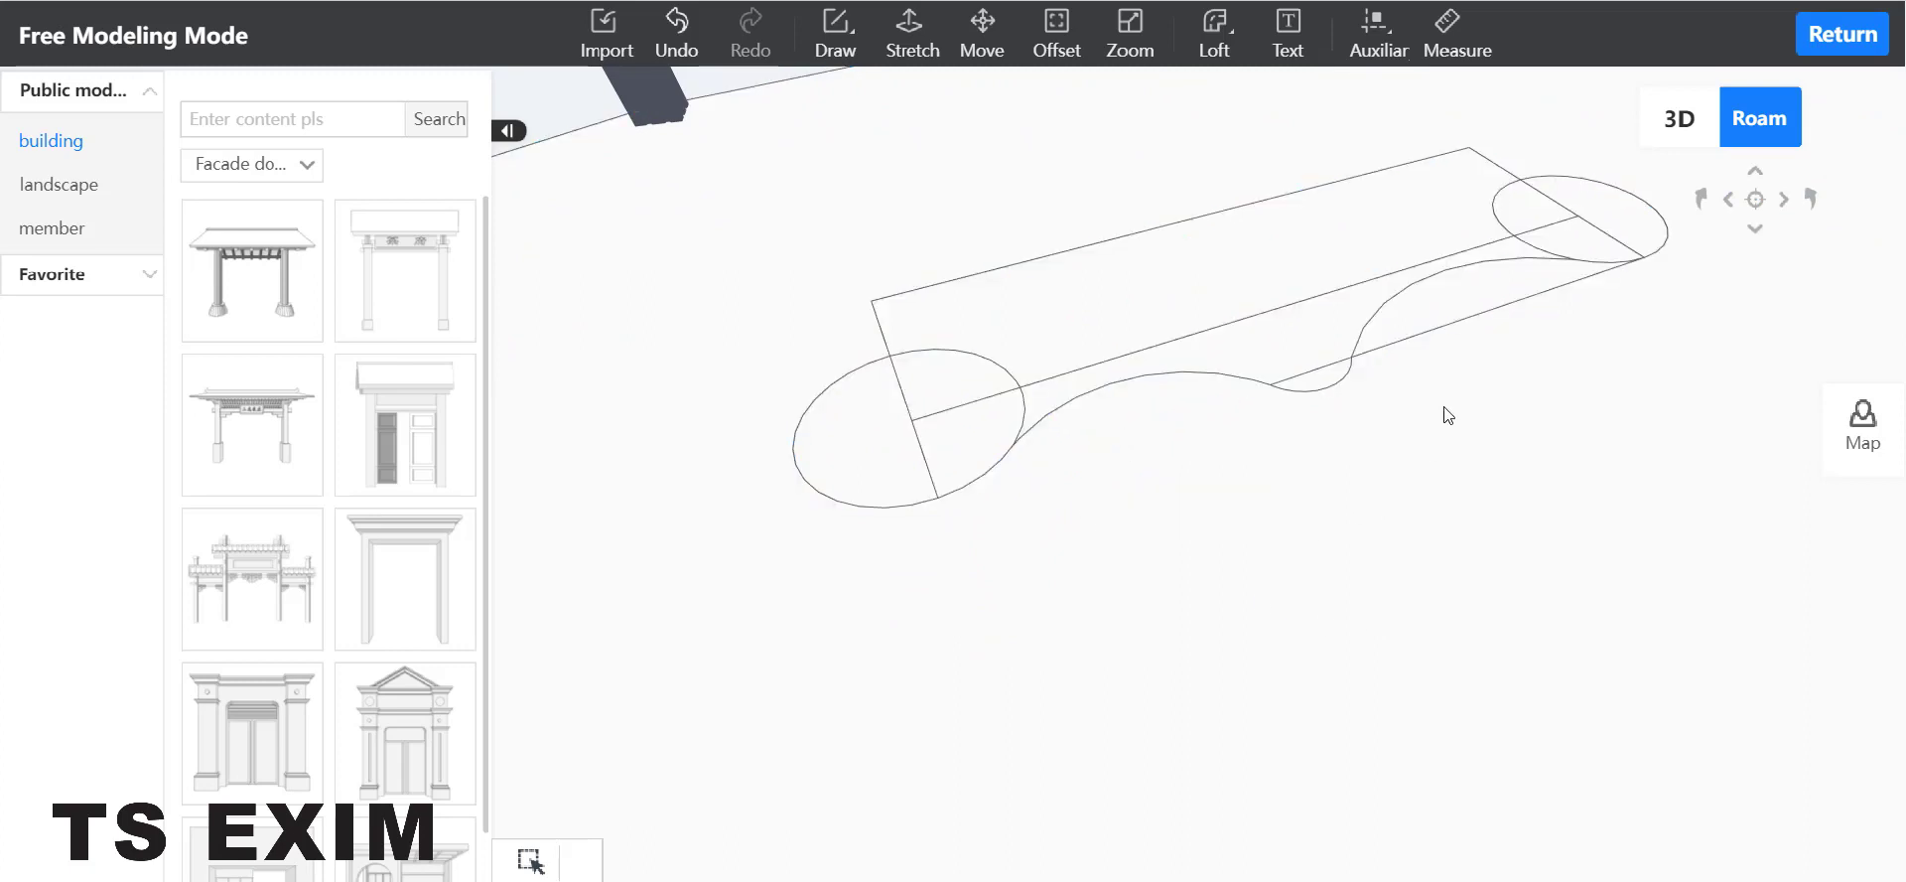
{"action": "left_click", "coordinate": [1445, 333]}
{"action": "left_click", "coordinate": [1547, 361]}
{"action": "left_click", "coordinate": [1560, 234]}
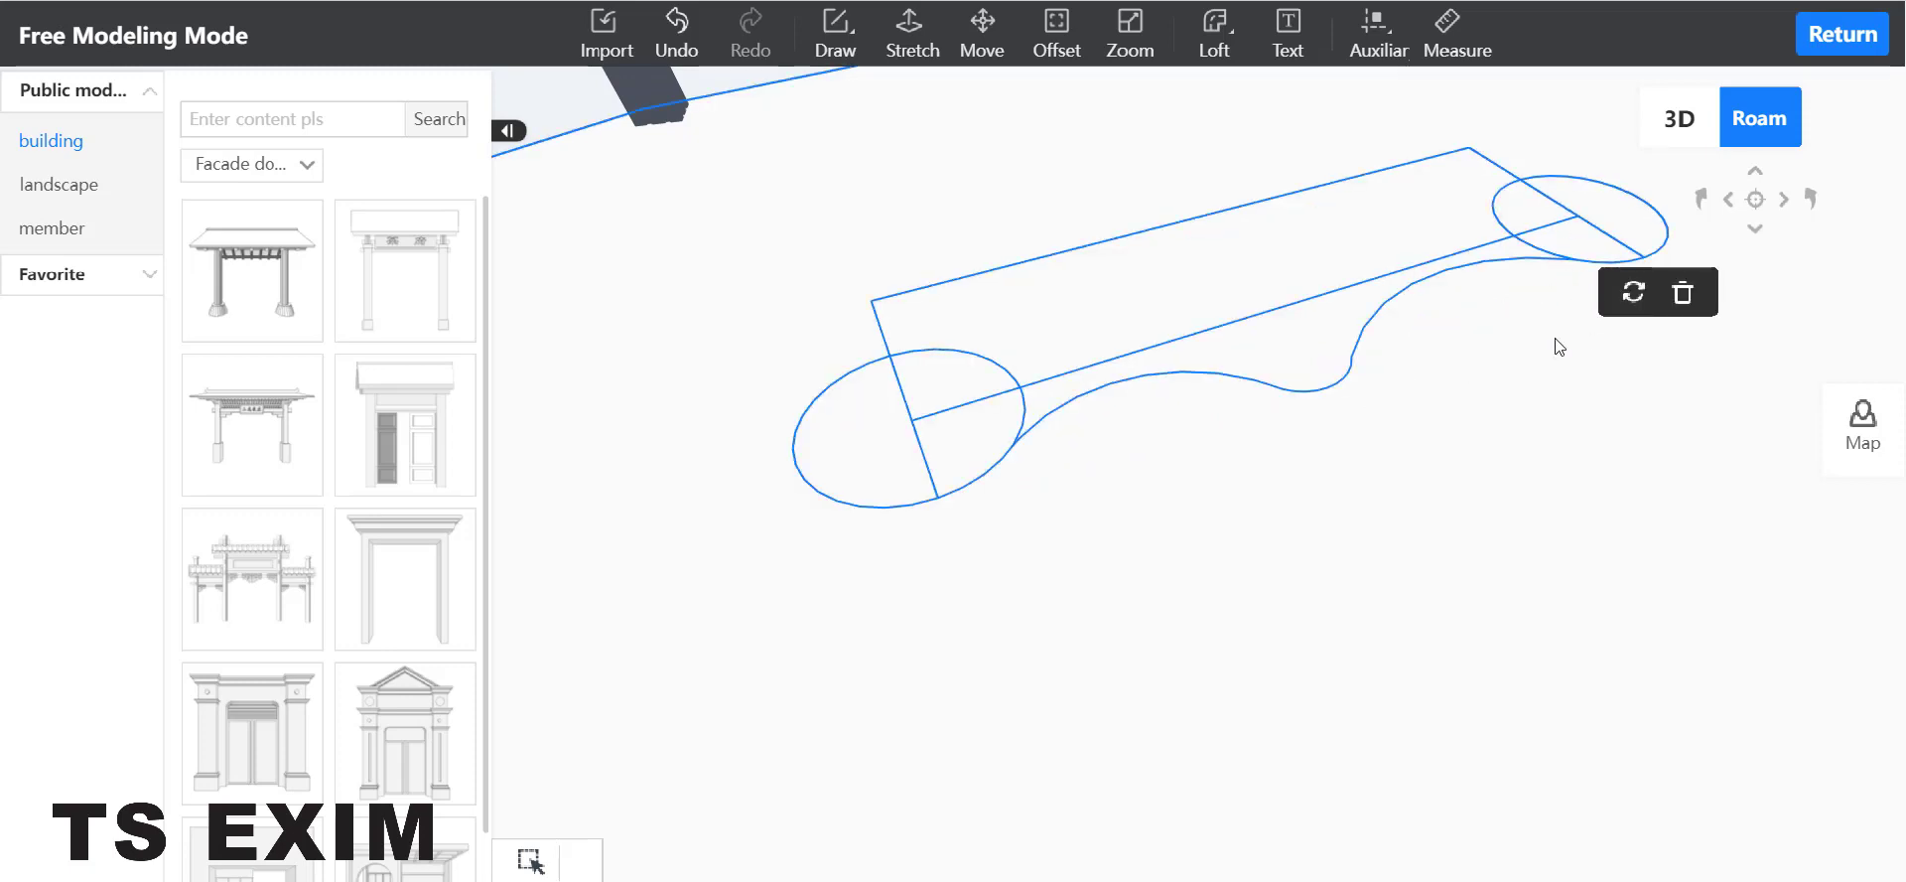
{"action": "left_click", "coordinate": [1558, 344]}
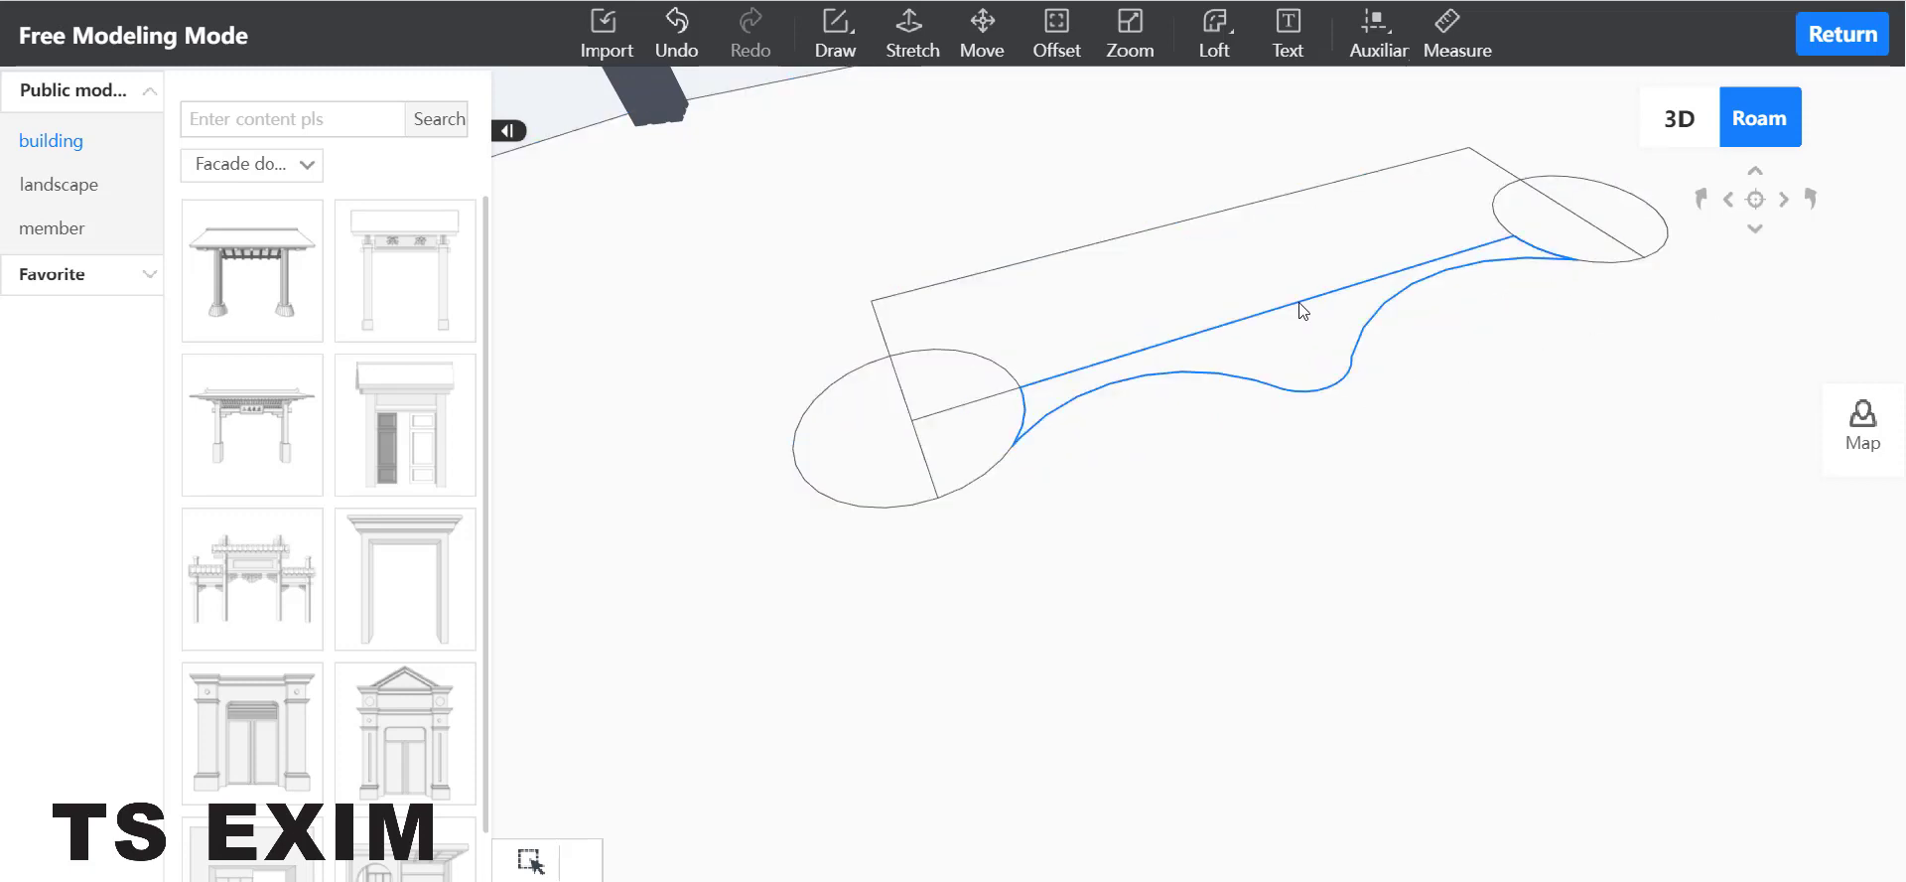
Delete the rectangle's long edge running between the circle centres and the straight segments inside the near circle
{"action": "left_click", "coordinate": [1004, 396]}
{"action": "key", "text": "Delete"}
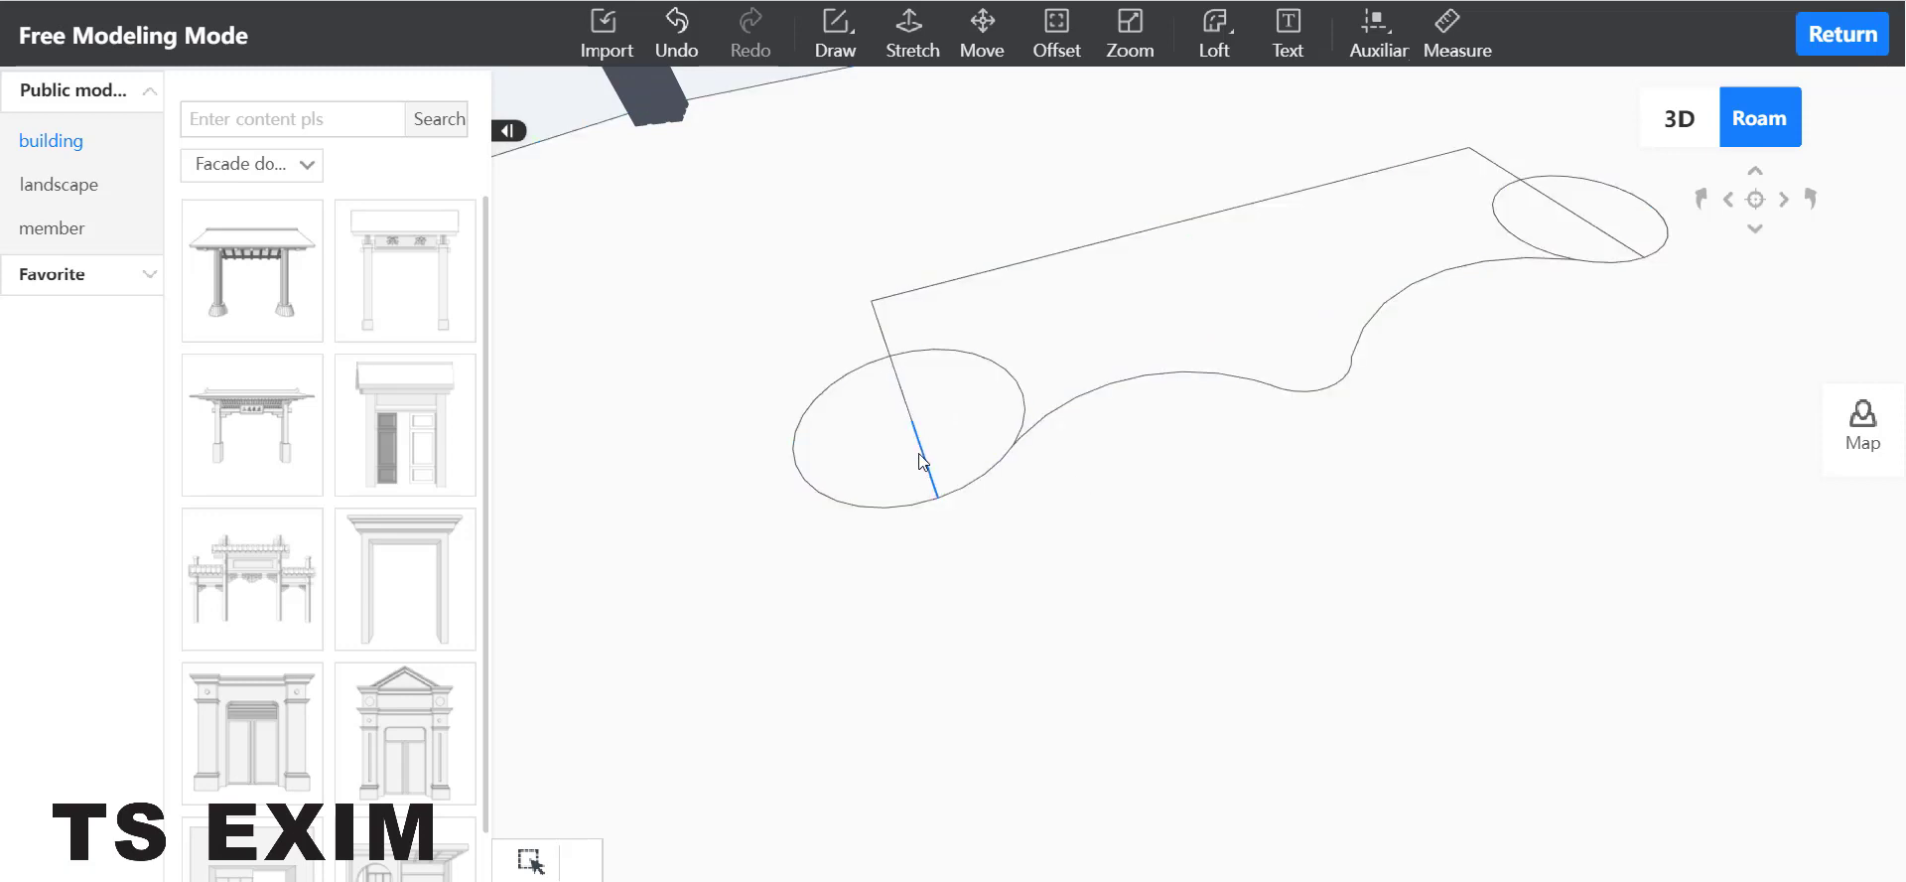
{"action": "left_click", "coordinate": [904, 404]}
{"action": "key", "text": "Delete"}
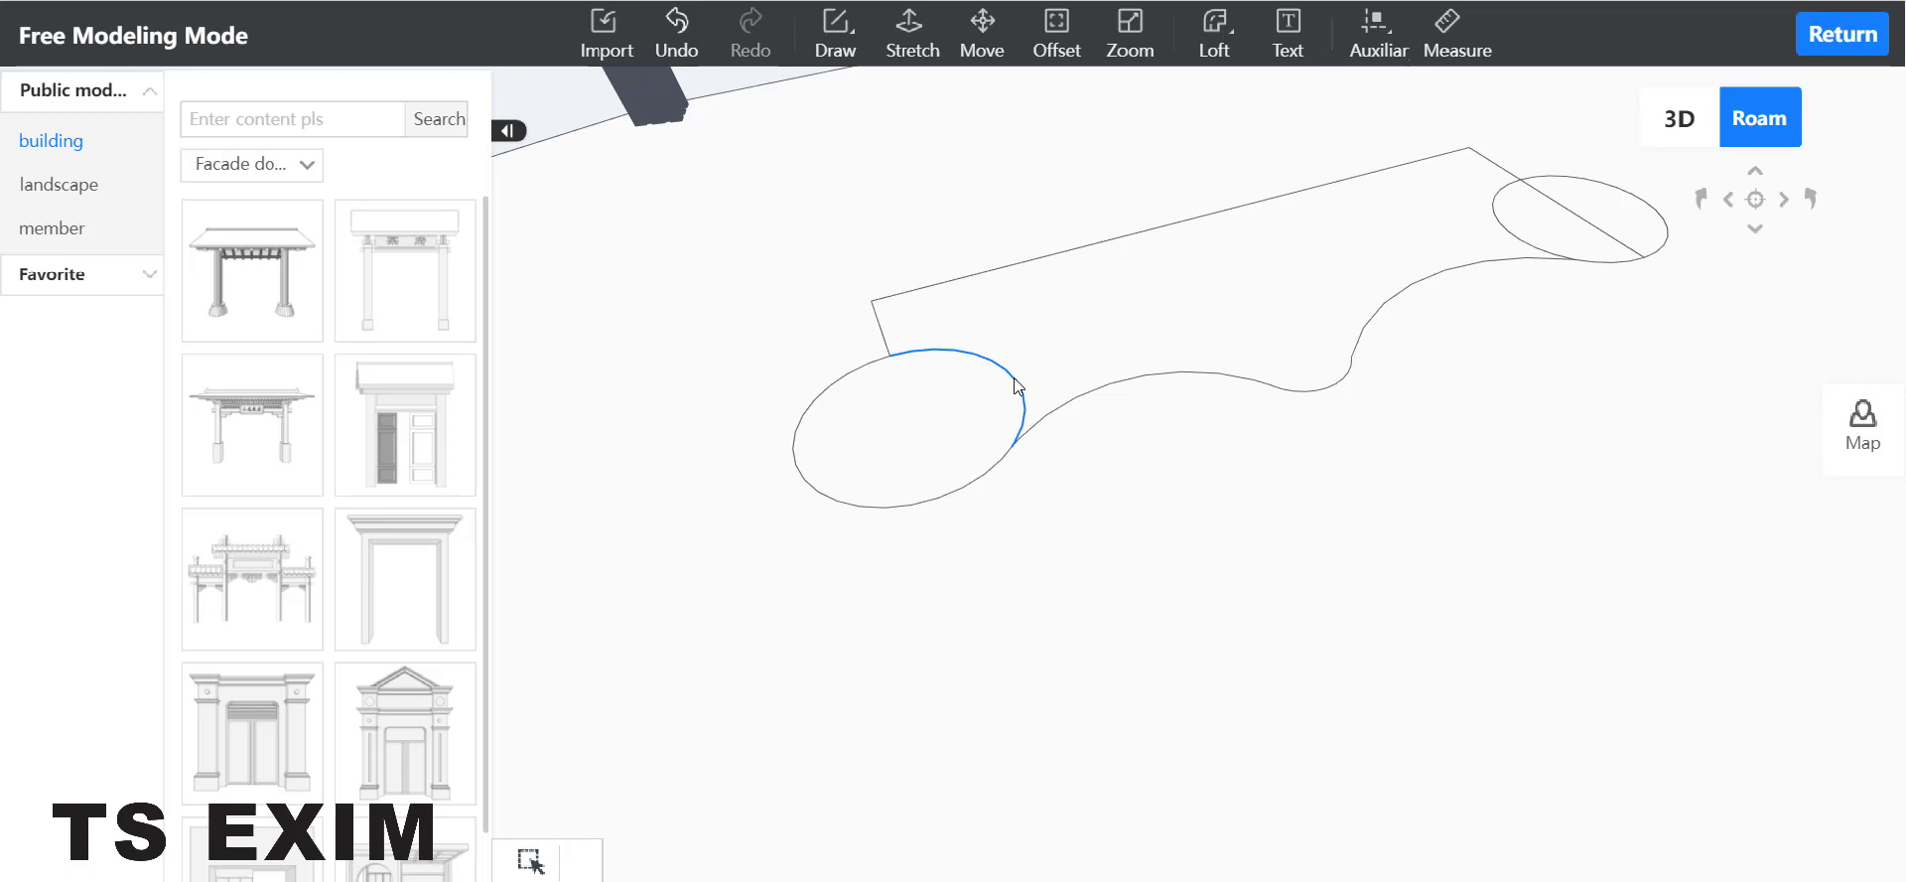
Delete the near circle's inner arc plus the inner arc and straight segments at the far circle, leaving one closed curved outline
{"action": "left_click", "coordinate": [1018, 386]}
{"action": "key", "text": "Delete"}
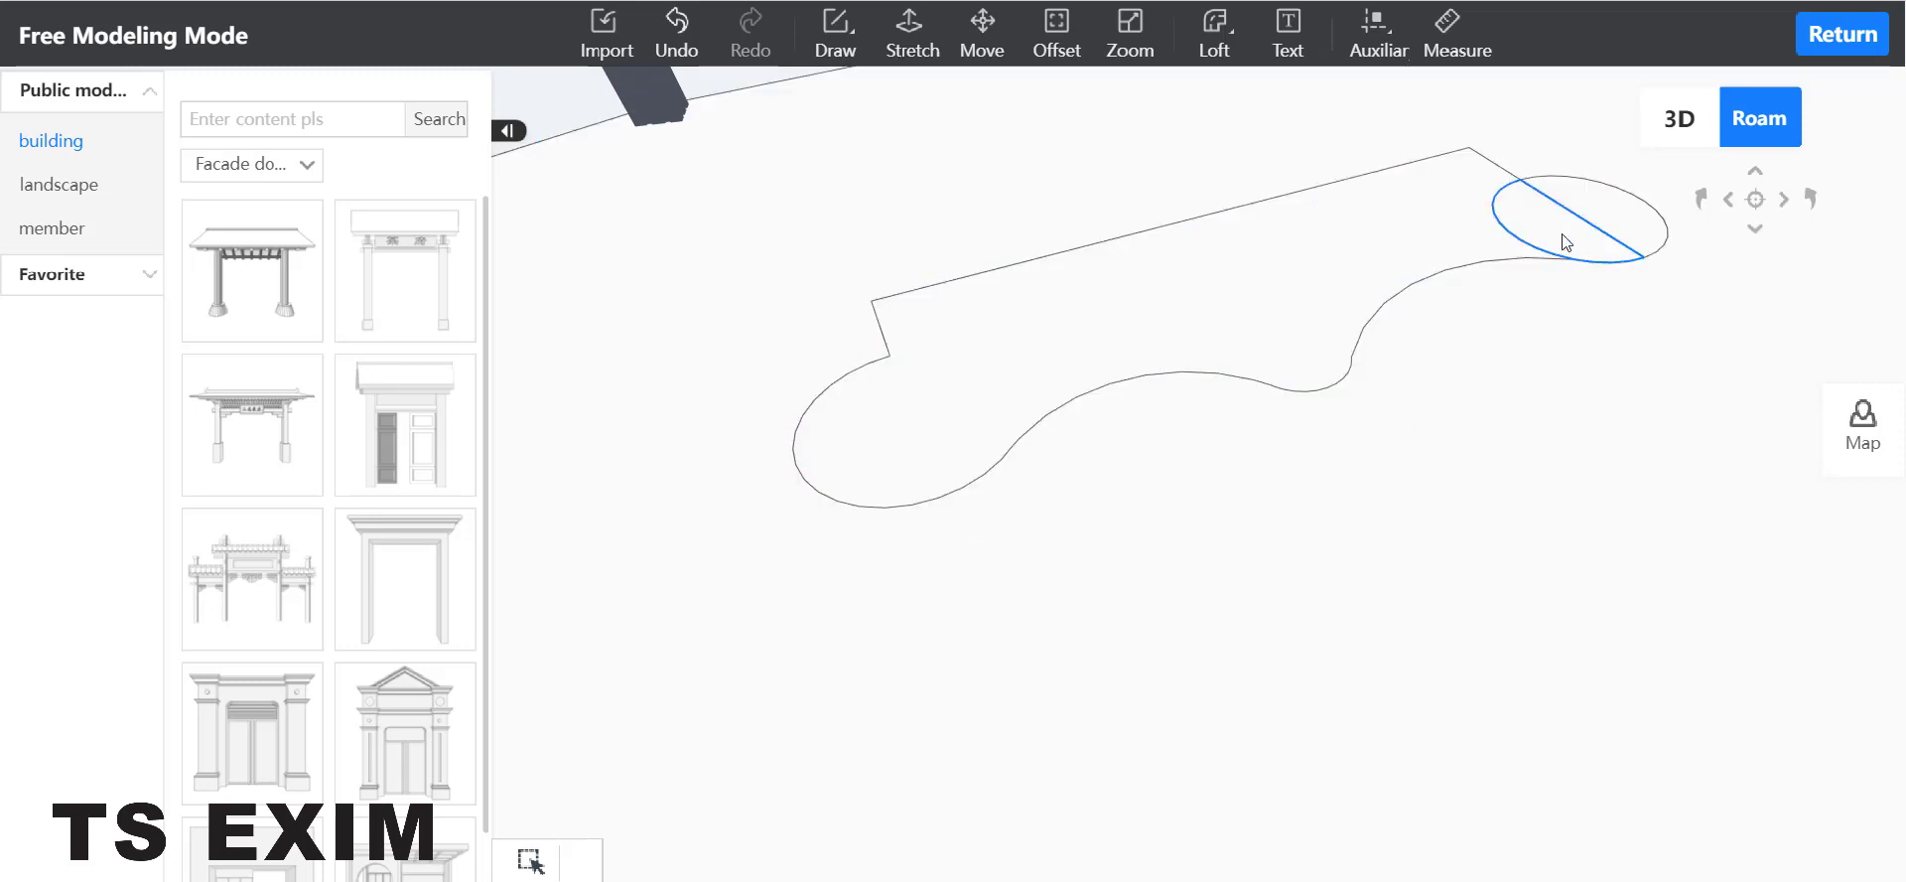
{"action": "left_click", "coordinate": [1527, 246]}
{"action": "key", "text": "Delete"}
{"action": "left_click", "coordinate": [1602, 231]}
{"action": "key", "text": "Delete"}
{"action": "left_click", "coordinate": [1559, 205]}
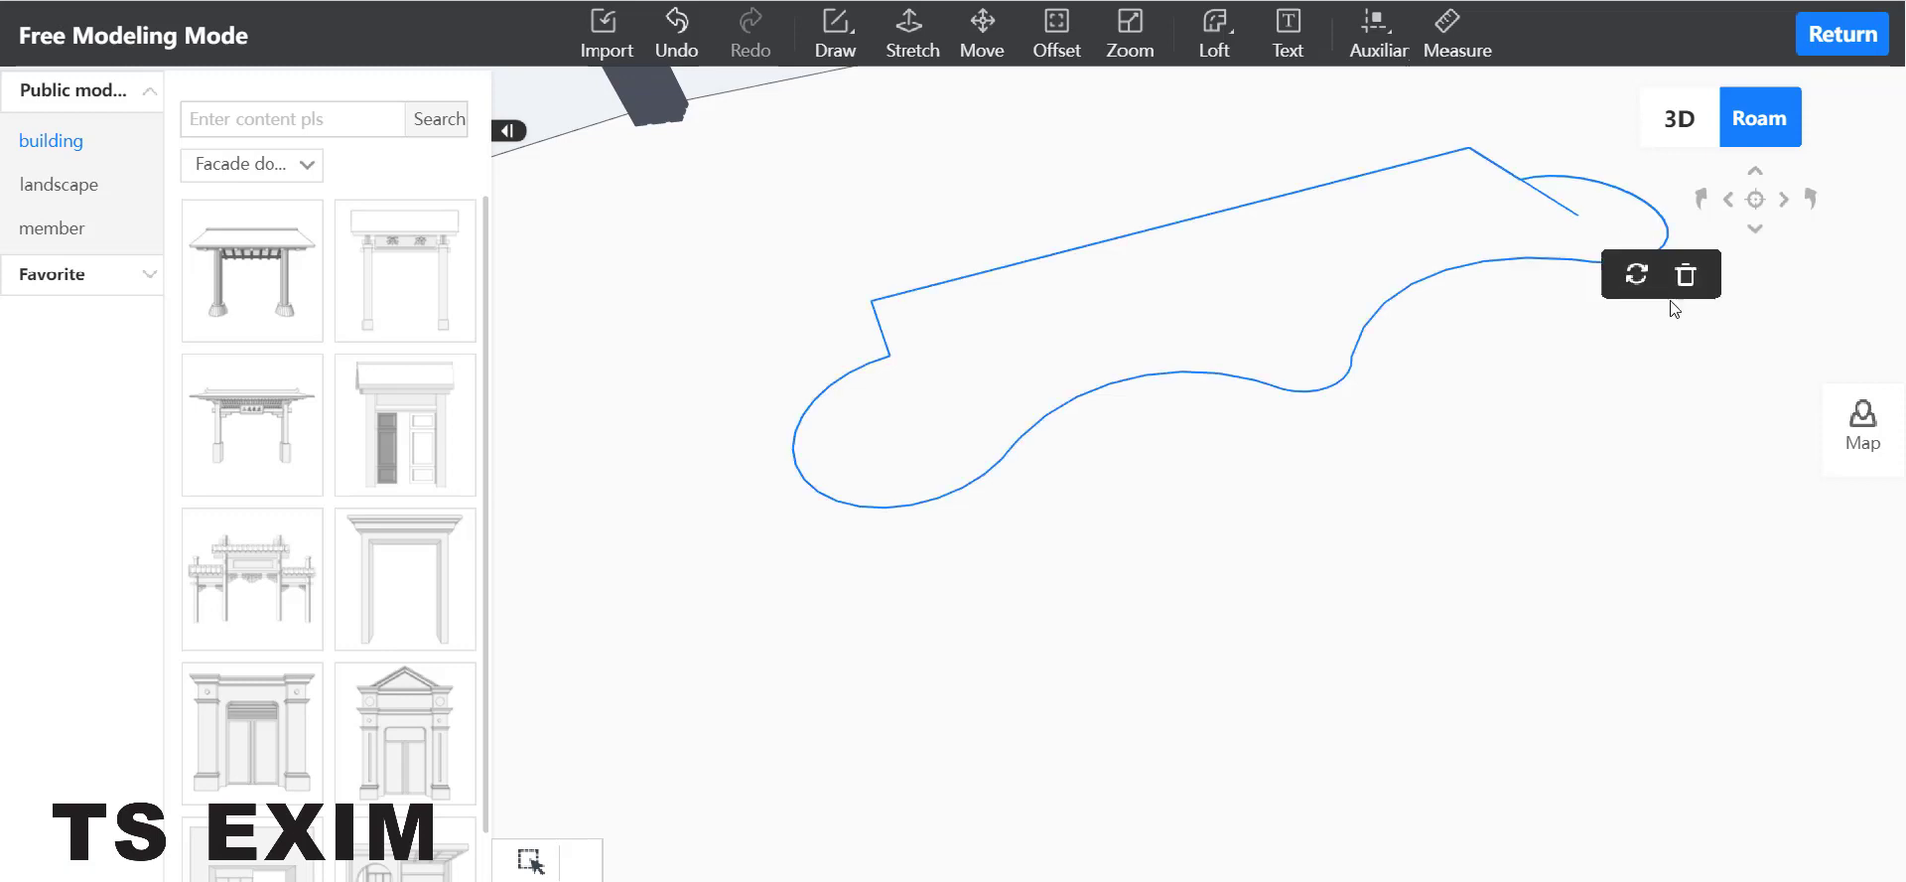
{"action": "key", "text": "Delete"}
{"action": "key", "text": "q"}
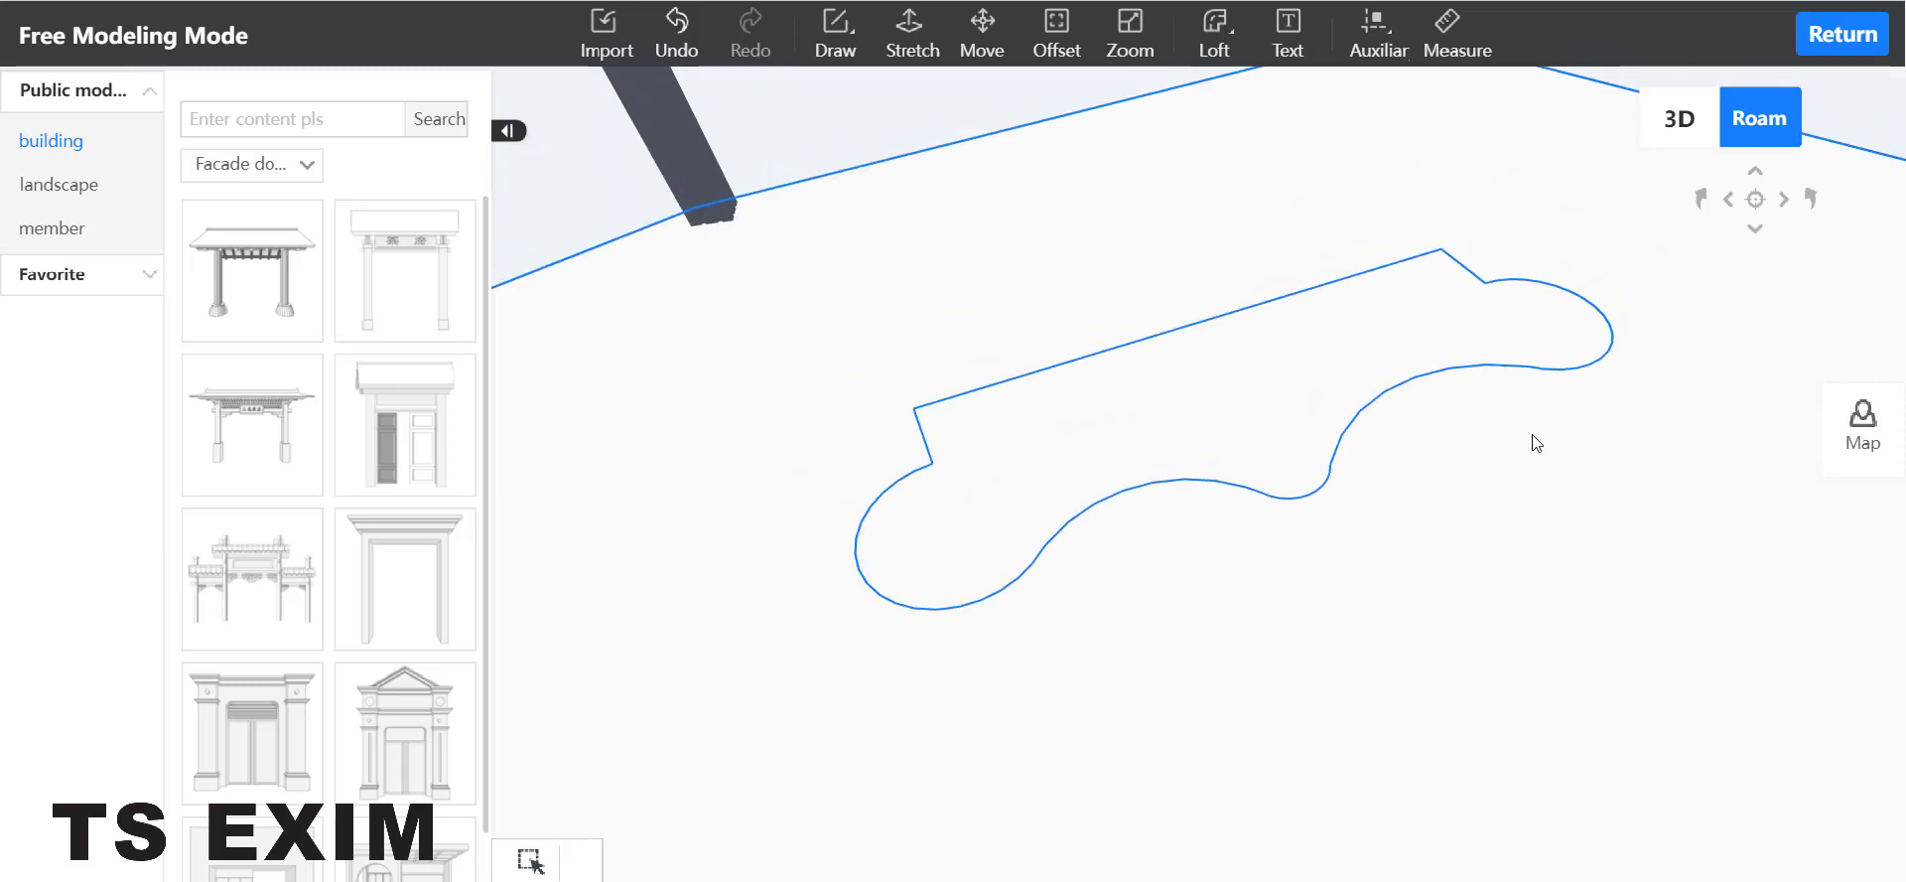
Offset the closed curved floor face outward by 300
{"action": "left_click_drag", "start_coordinate": [1259, 447], "coordinate": [1248, 474]}
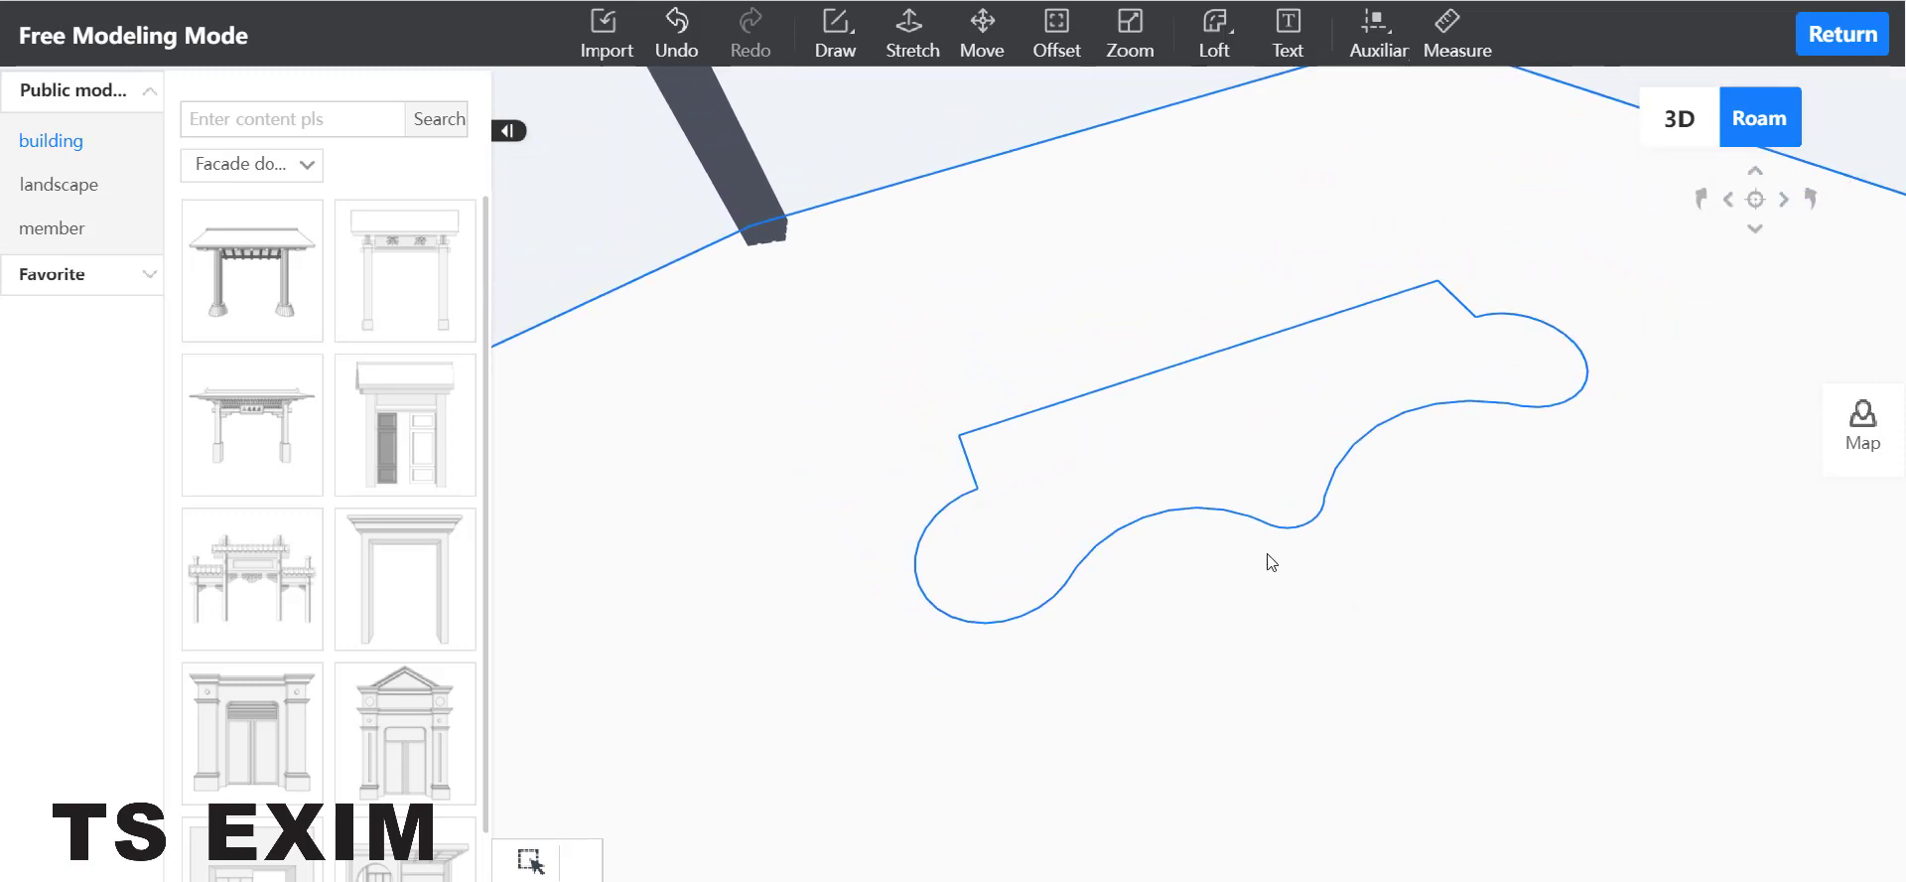
{"action": "left_click", "coordinate": [1087, 45]}
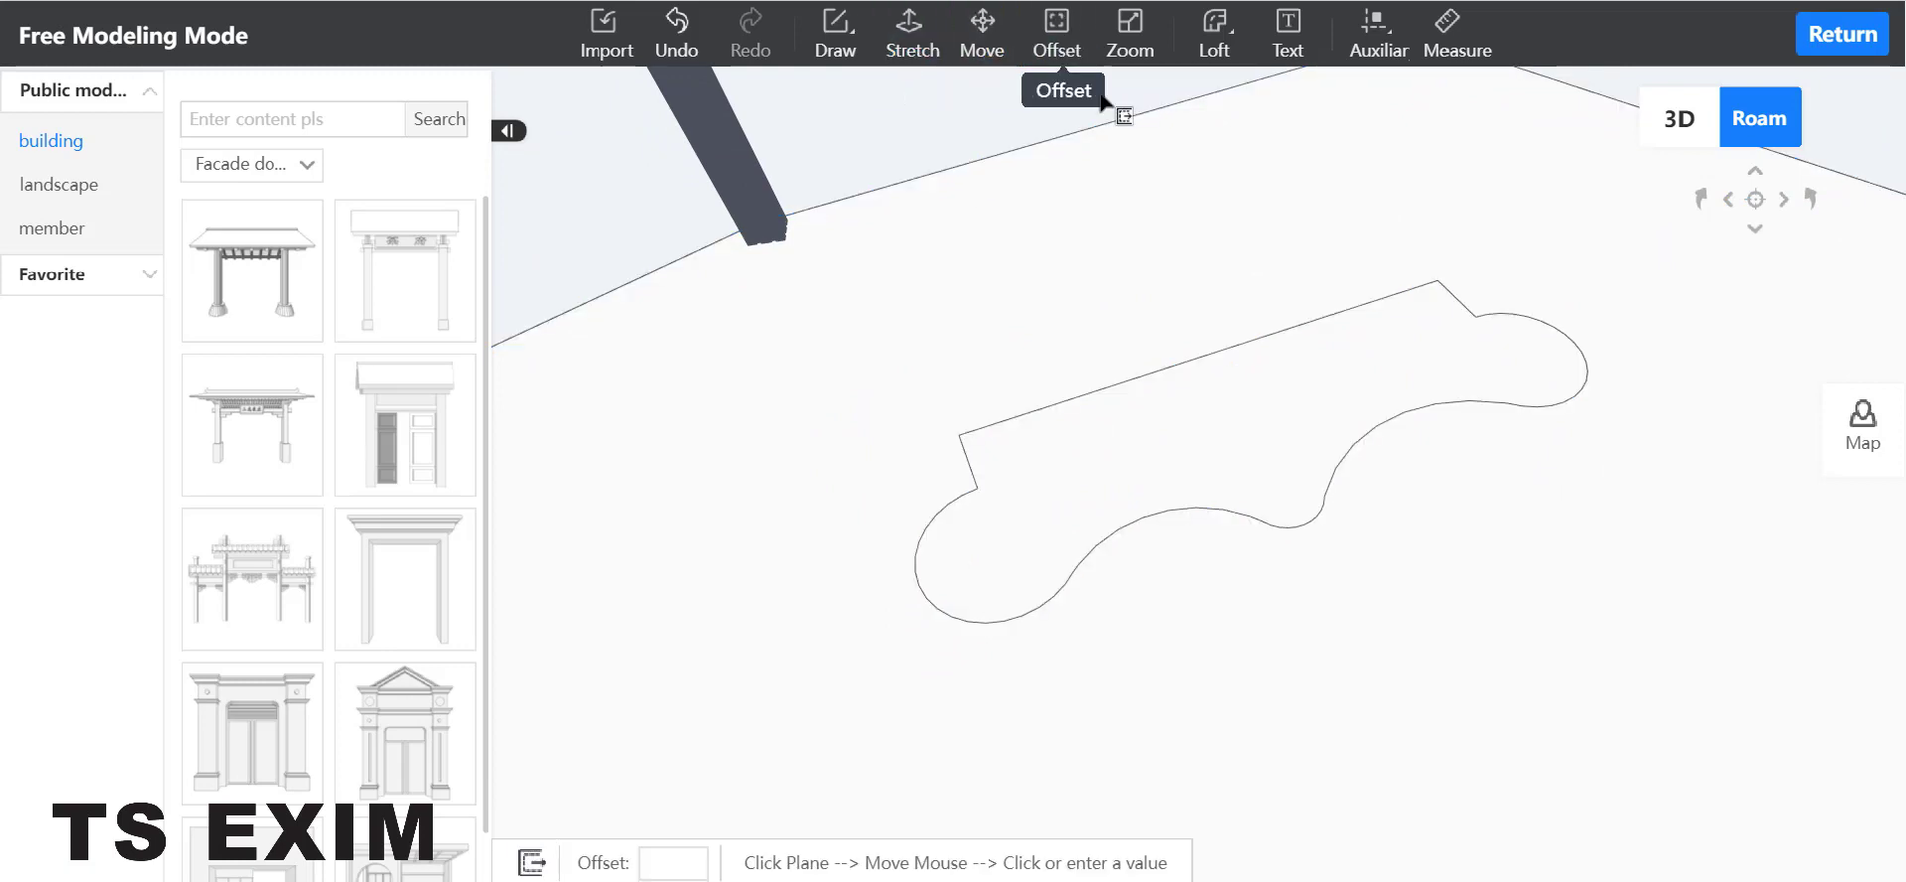
{"action": "left_click", "coordinate": [1197, 432]}
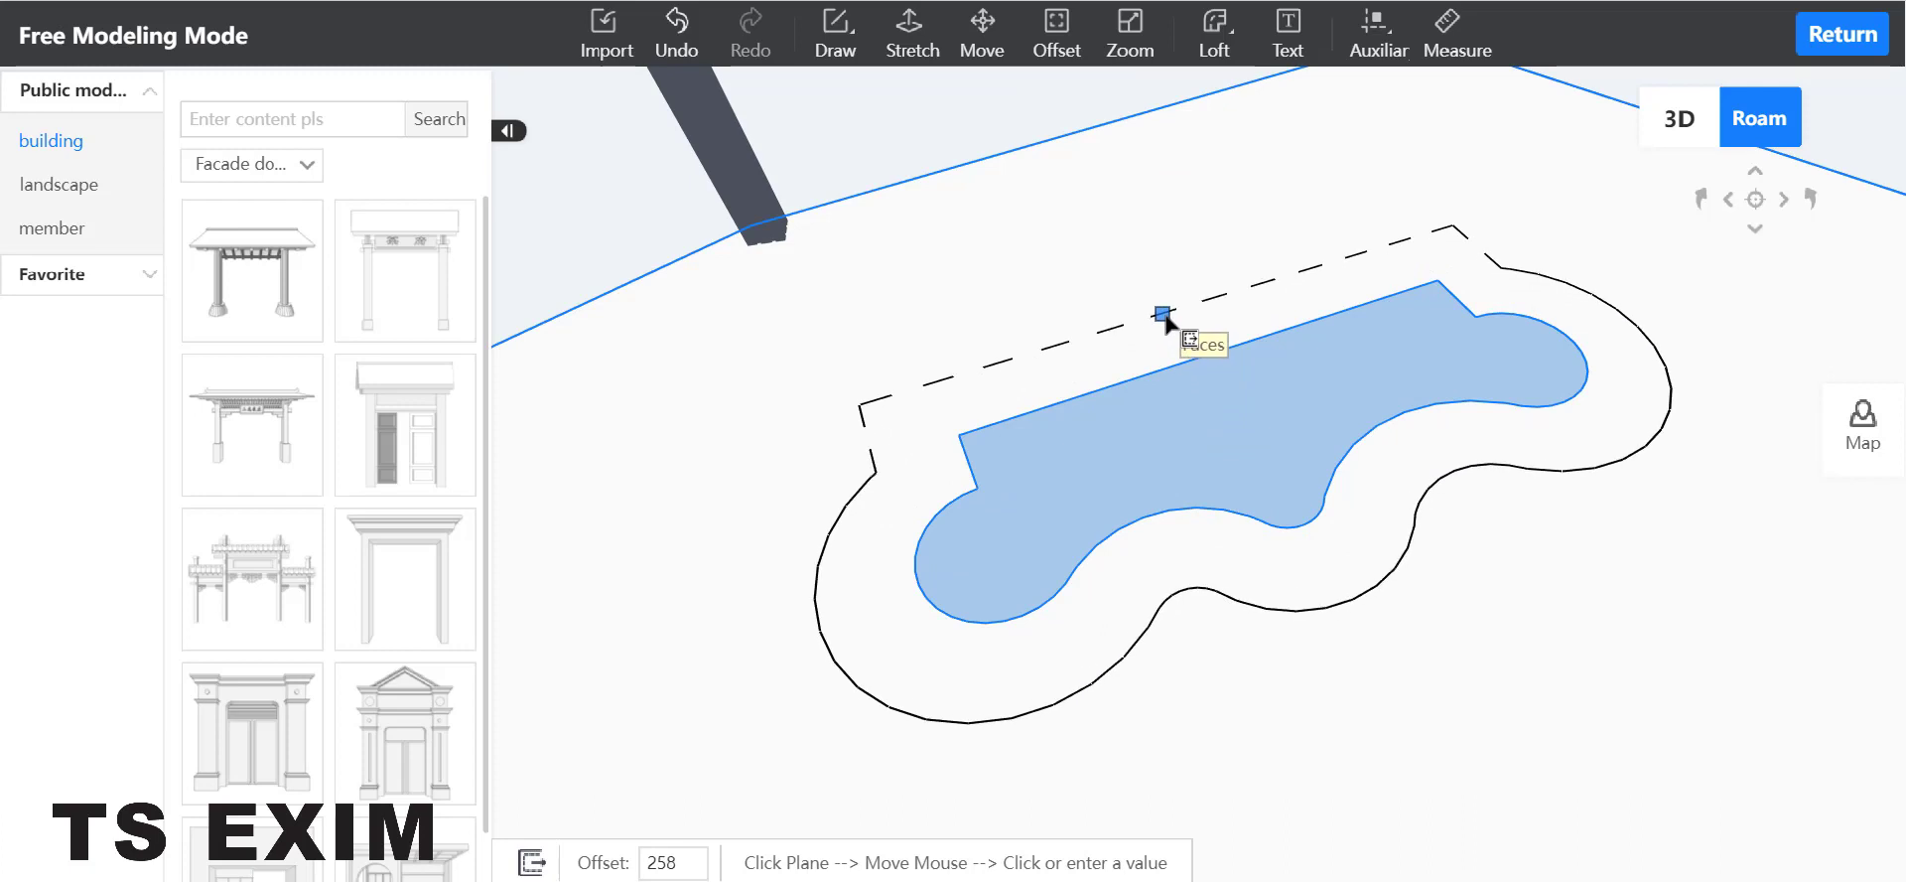
{"action": "type", "text": "300"}
{"action": "key", "text": "Return"}
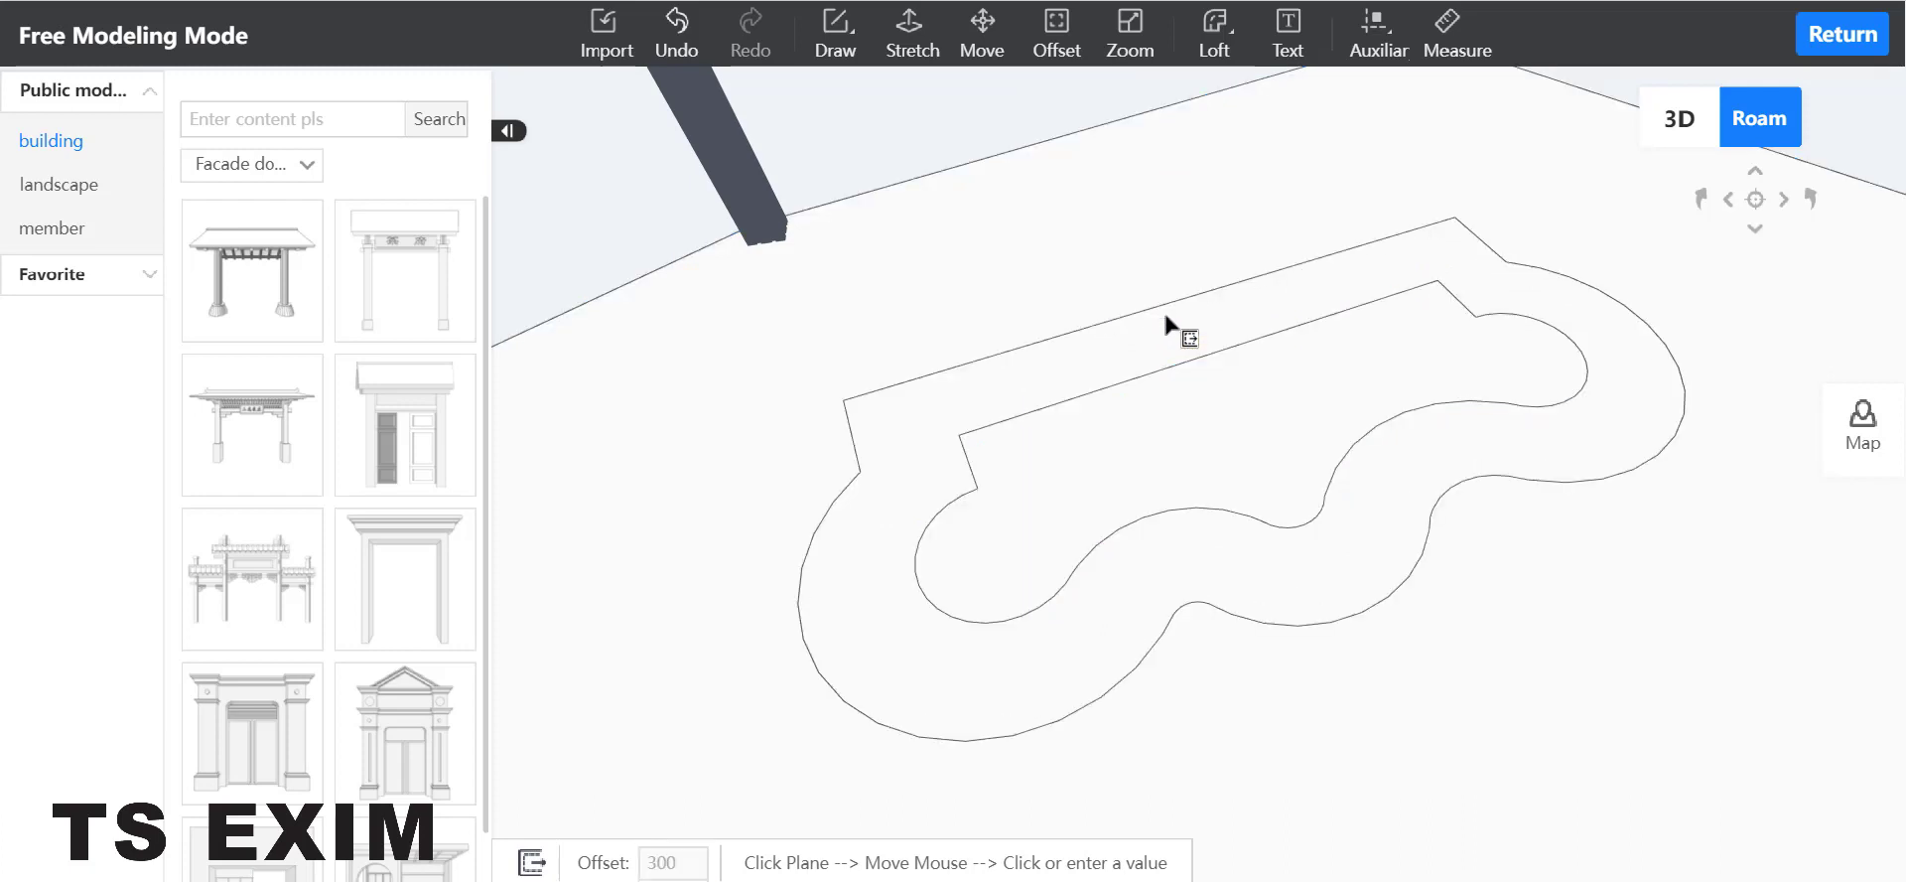
Try offsetting the original curved face inward by 100
{"action": "left_click", "coordinate": [1128, 434]}
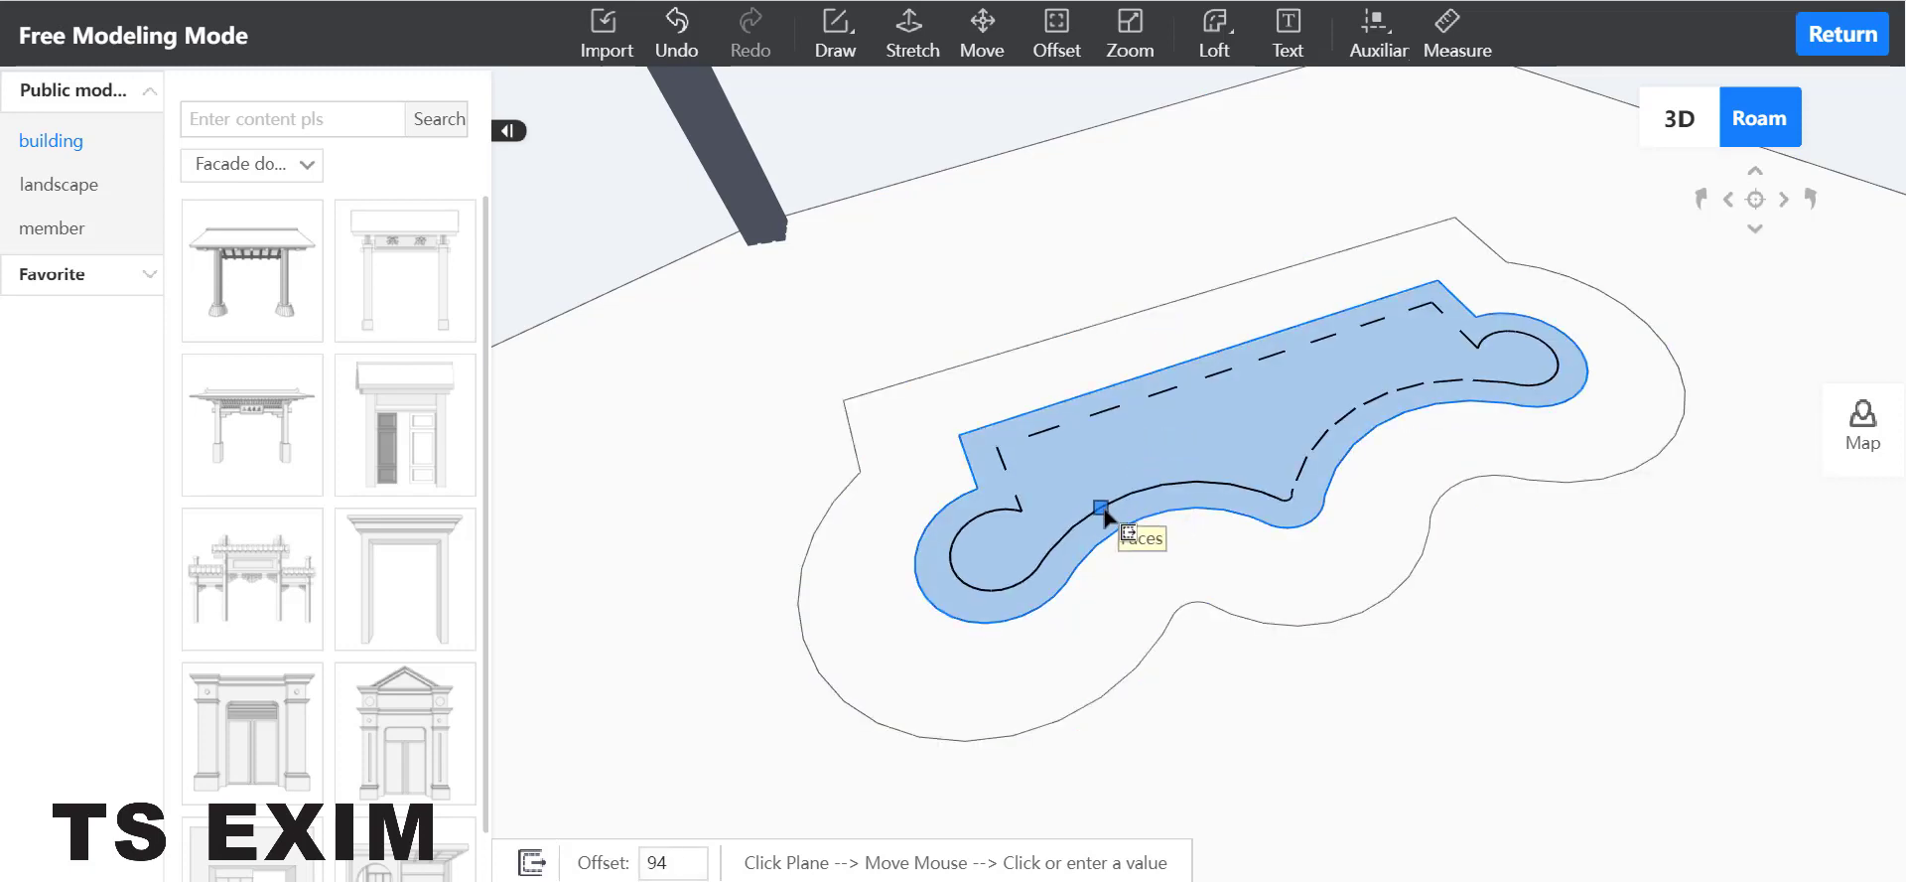
{"action": "type", "text": "100"}
{"action": "key", "text": "Return"}
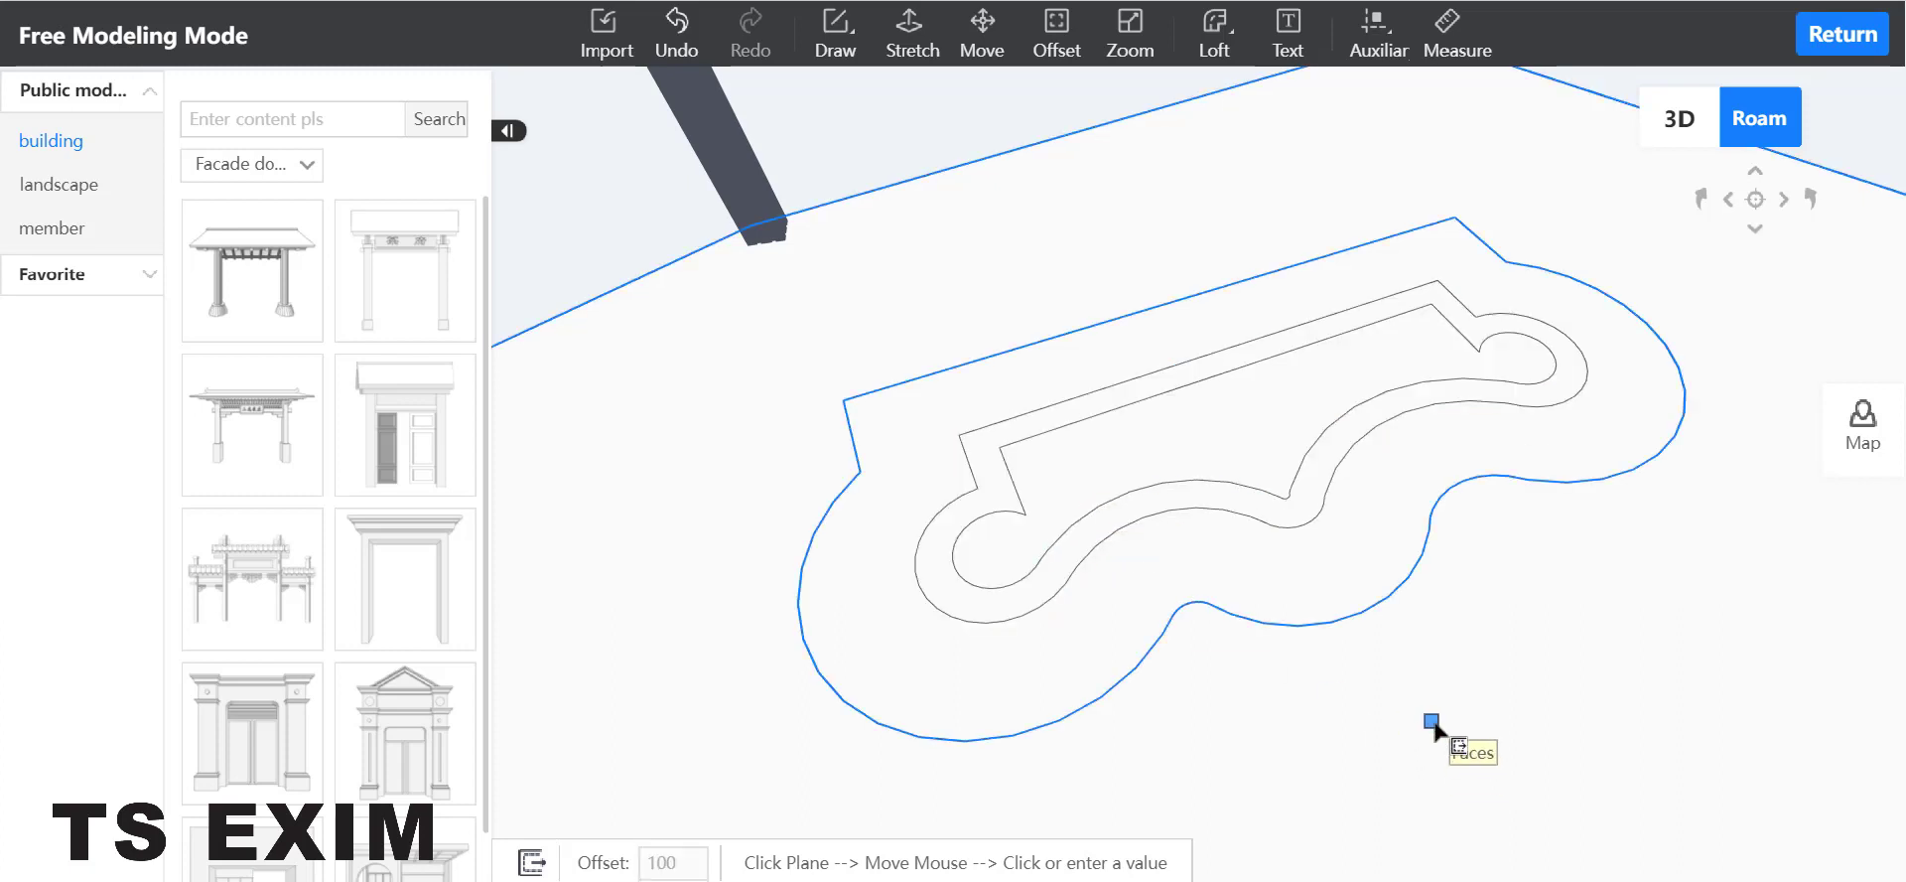
Offset the original curved face inward by 70 to form a narrow band along its edge
{"action": "left_click", "coordinate": [1085, 457]}
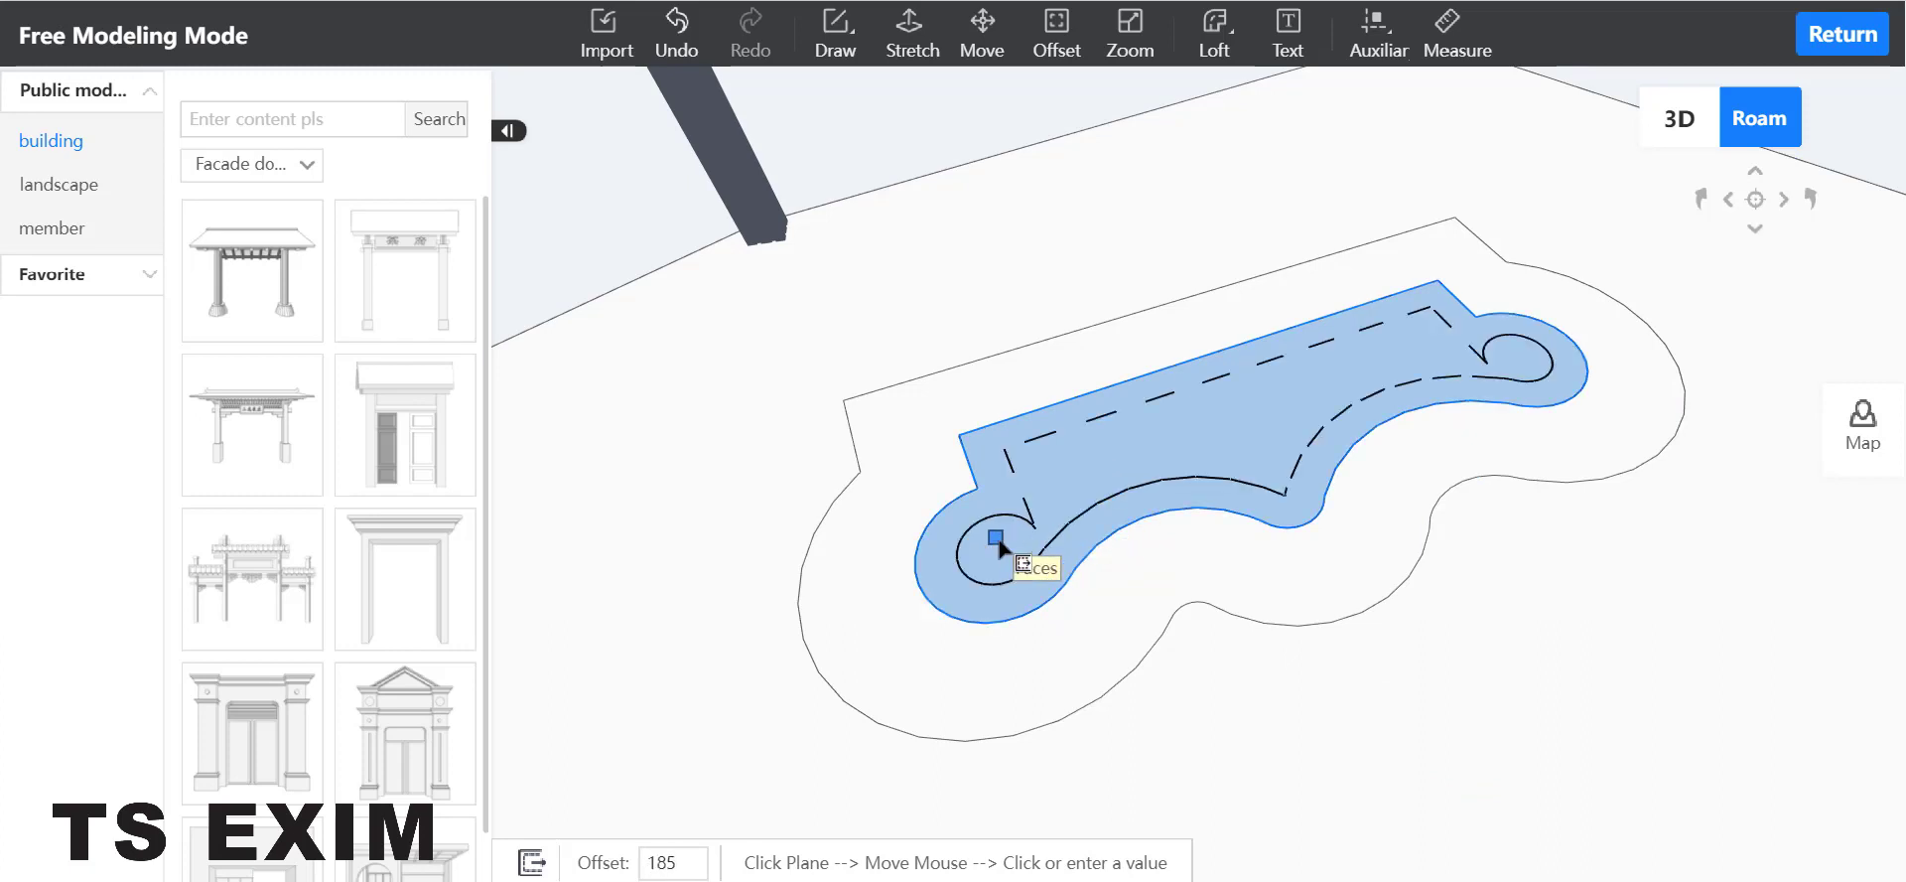
{"action": "type", "text": "70"}
{"action": "key", "text": "Return"}
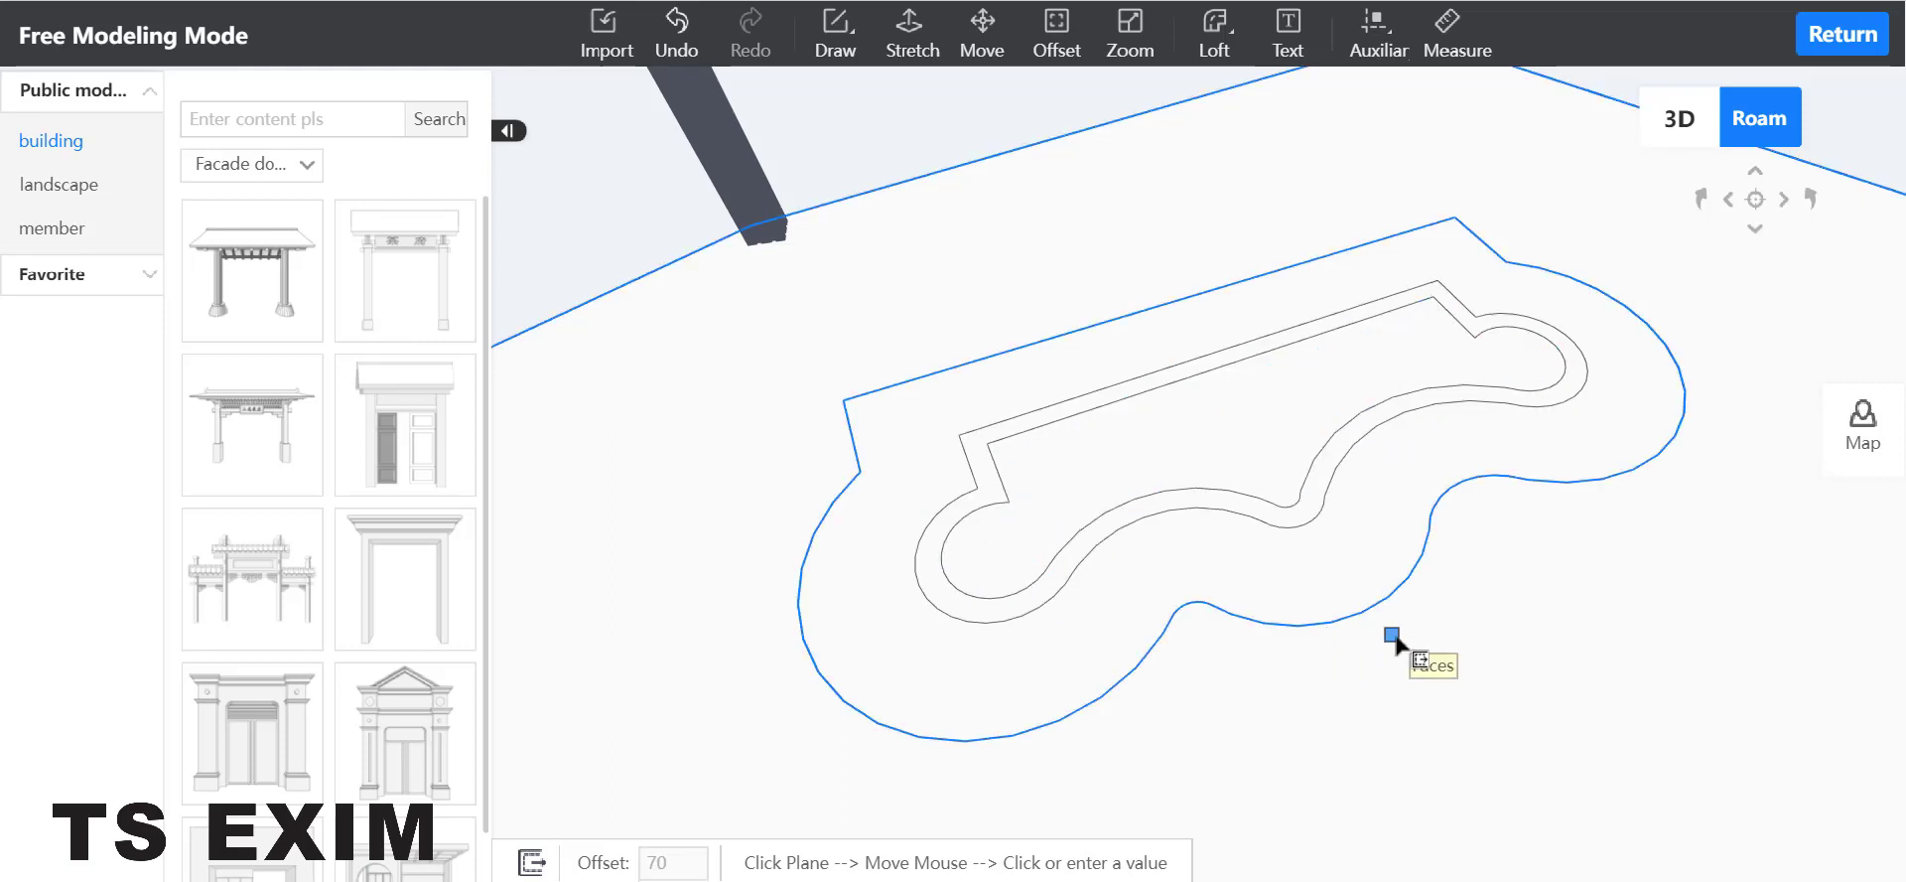
Stretch the innermost curved face upward by 400
{"action": "middle_click_drag", "start_coordinate": [1439, 732], "coordinate": [1473, 537]}
{"action": "scroll", "coordinate": [1440, 561], "scroll_direction": "down", "scroll_amount": 5}
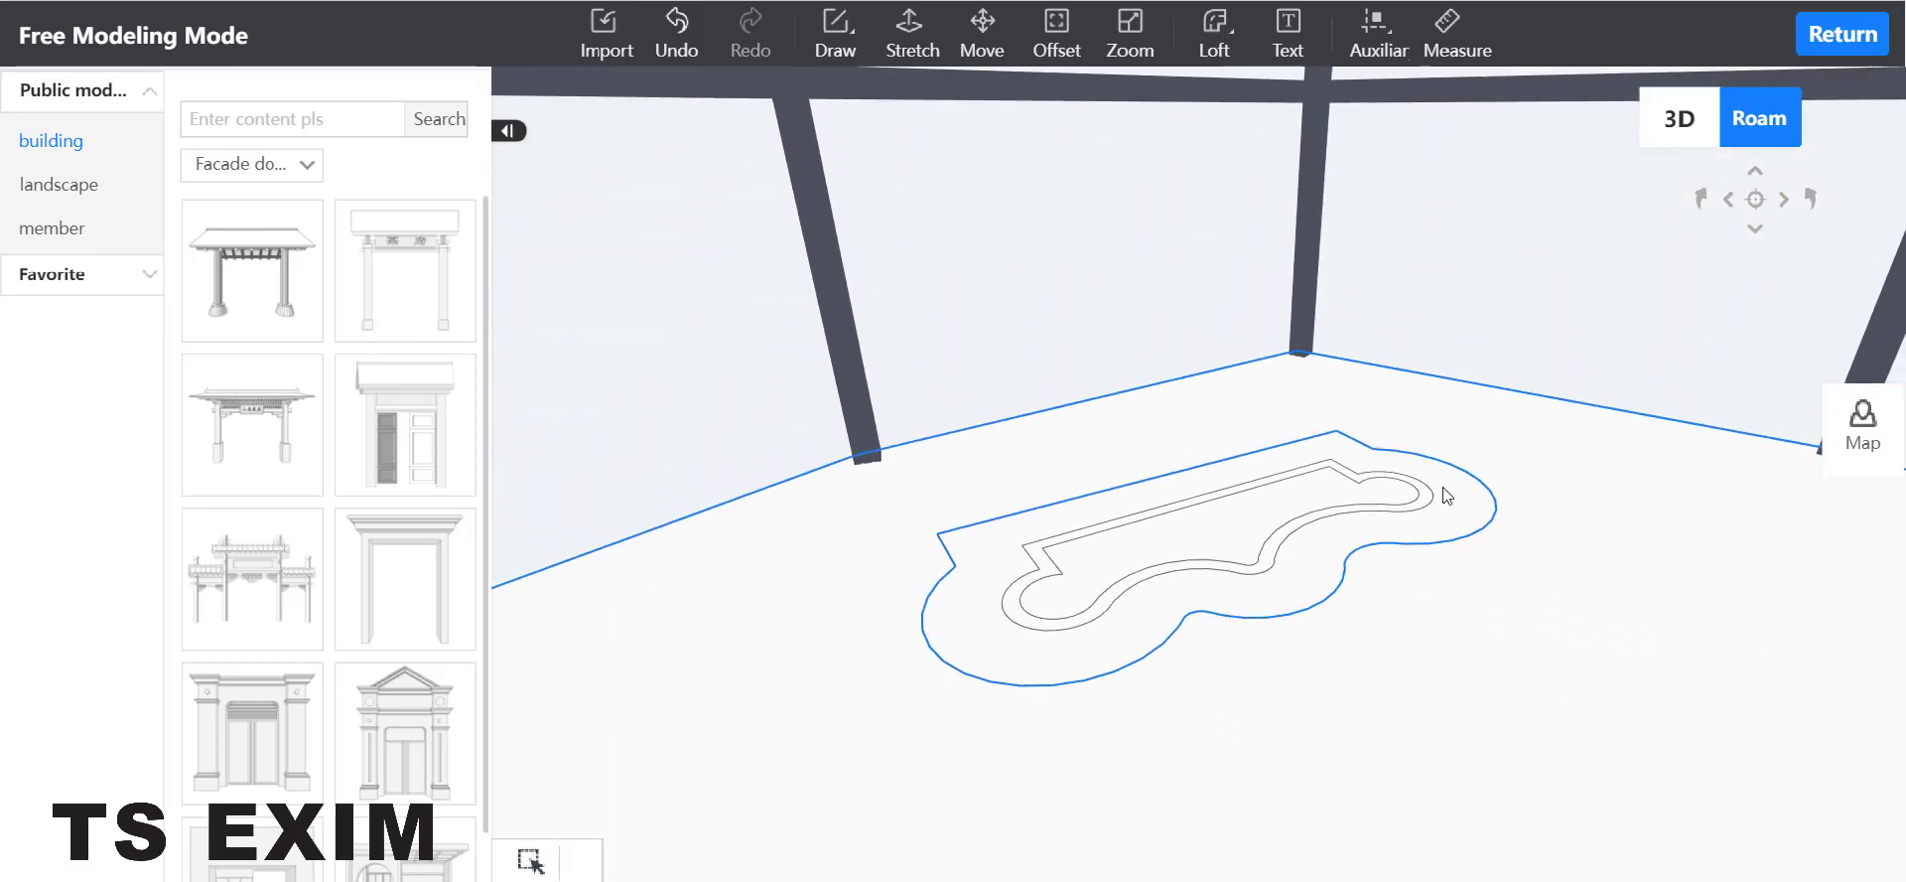
{"action": "scroll", "coordinate": [1450, 536], "scroll_direction": "up", "scroll_amount": 3}
{"action": "scroll", "coordinate": [1461, 535], "scroll_direction": "up", "scroll_amount": 2}
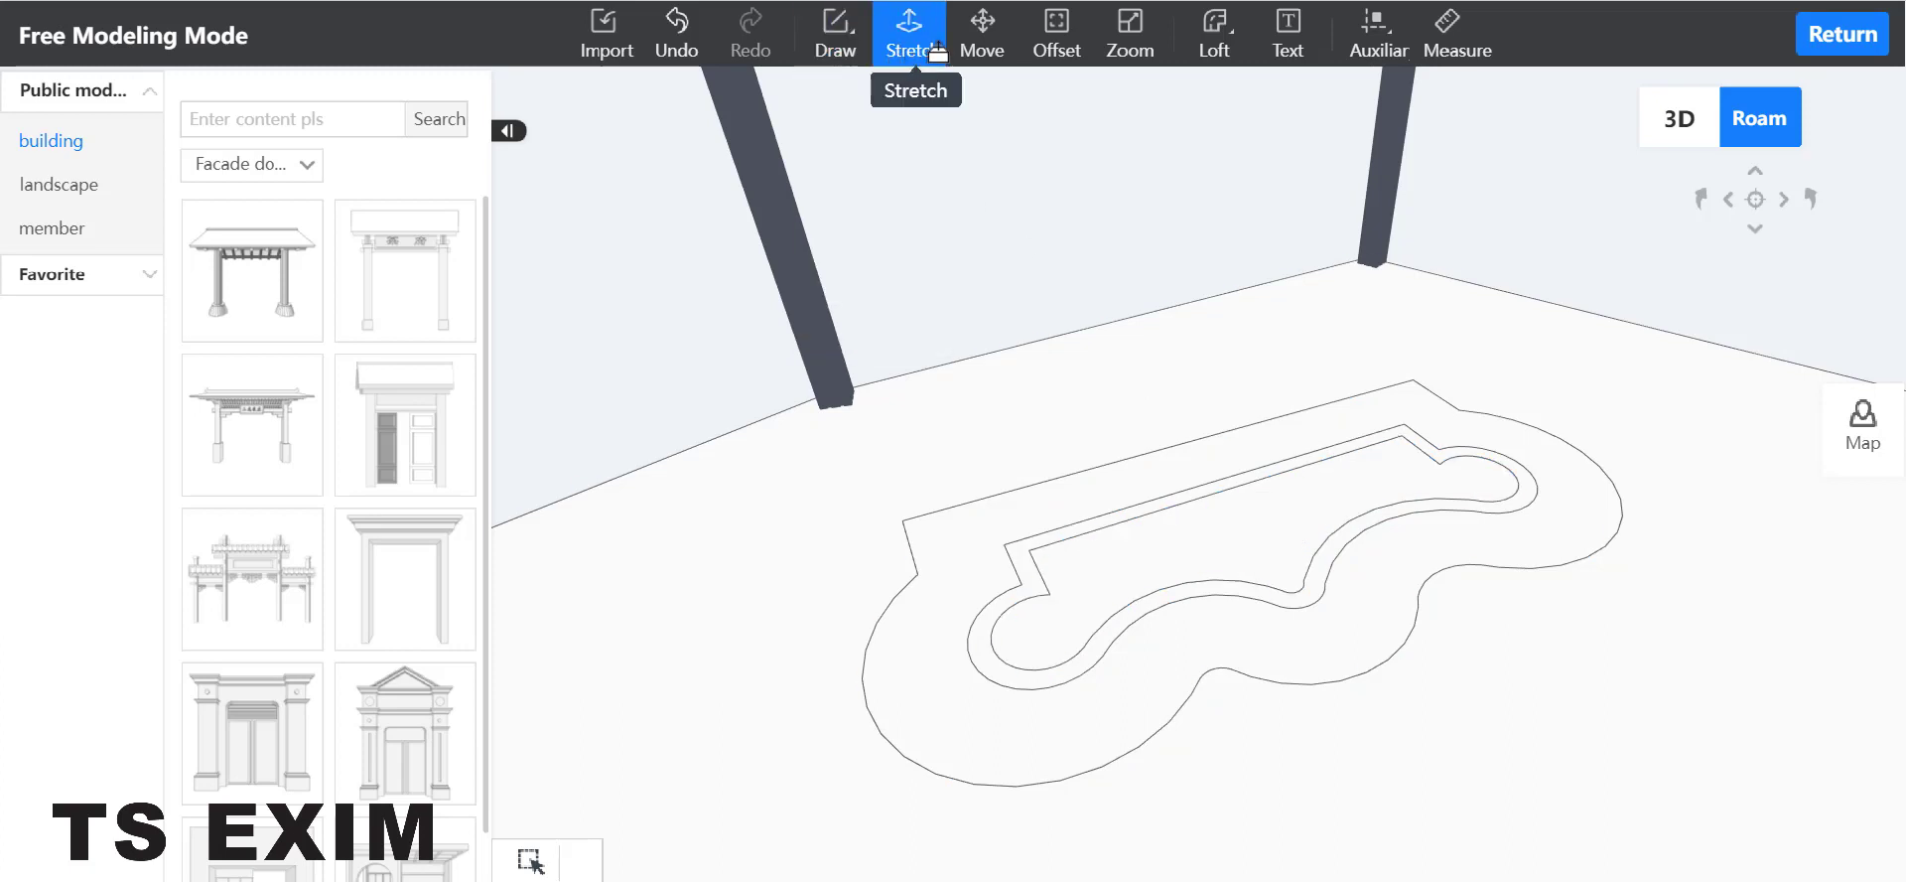
{"action": "left_click", "coordinate": [911, 32]}
{"action": "left_click", "coordinate": [1271, 548]}
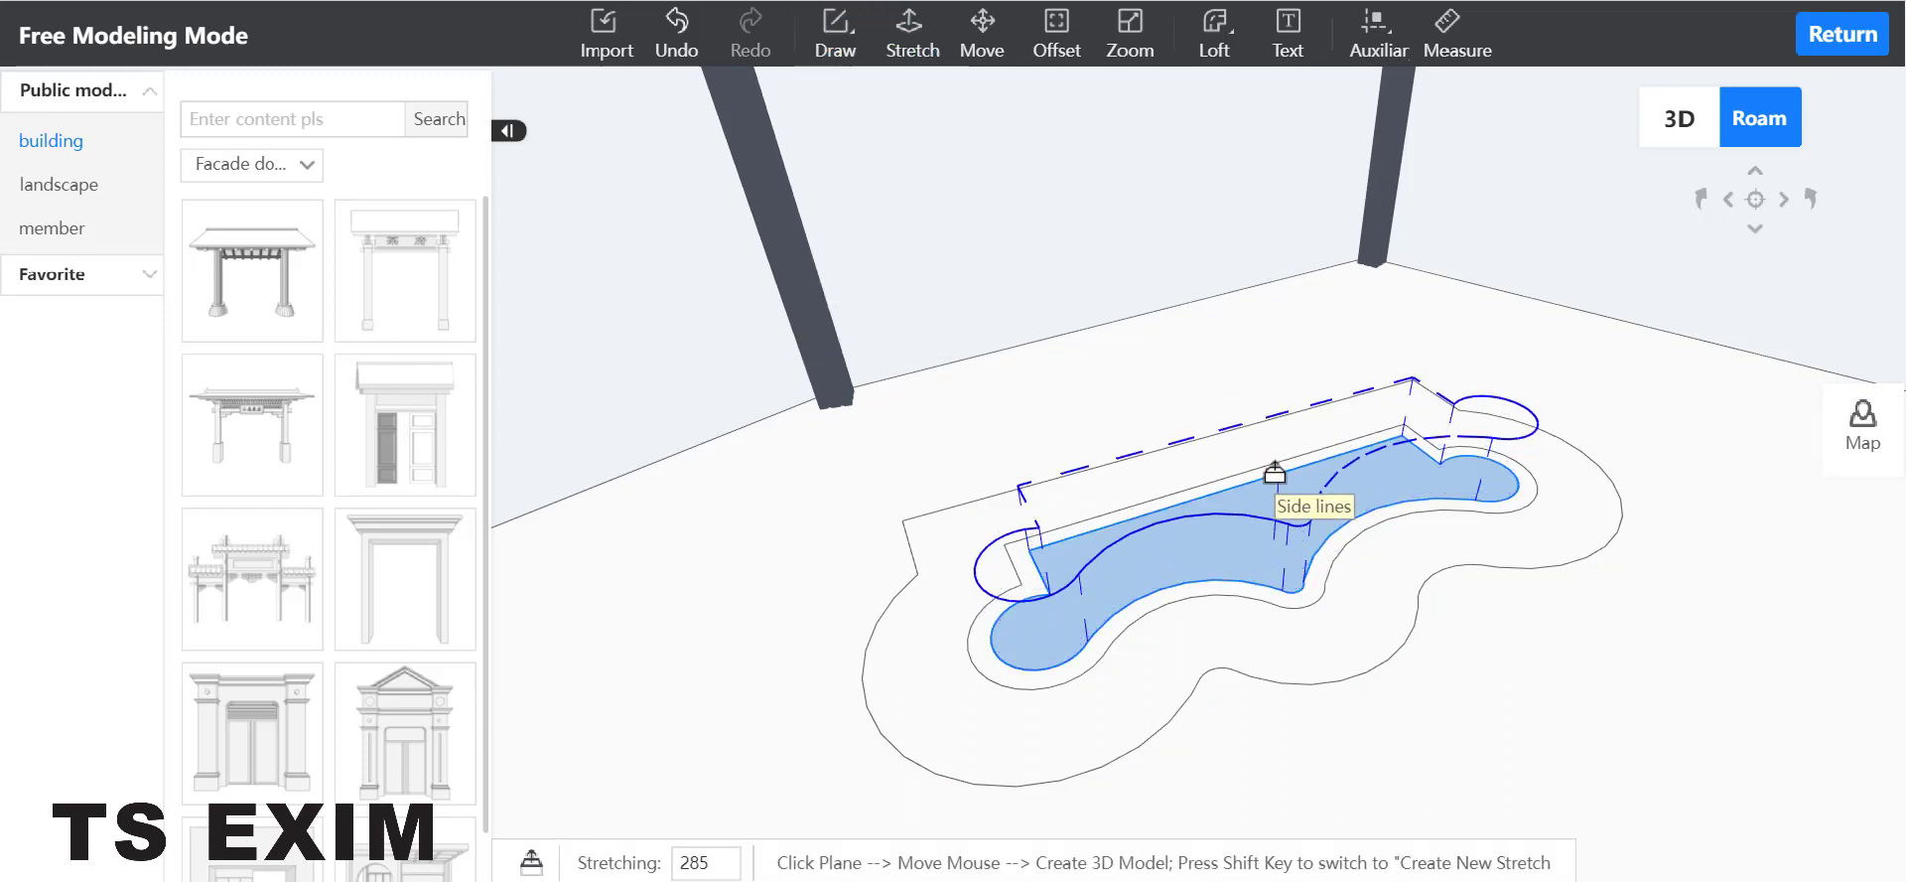
{"action": "type", "text": "400"}
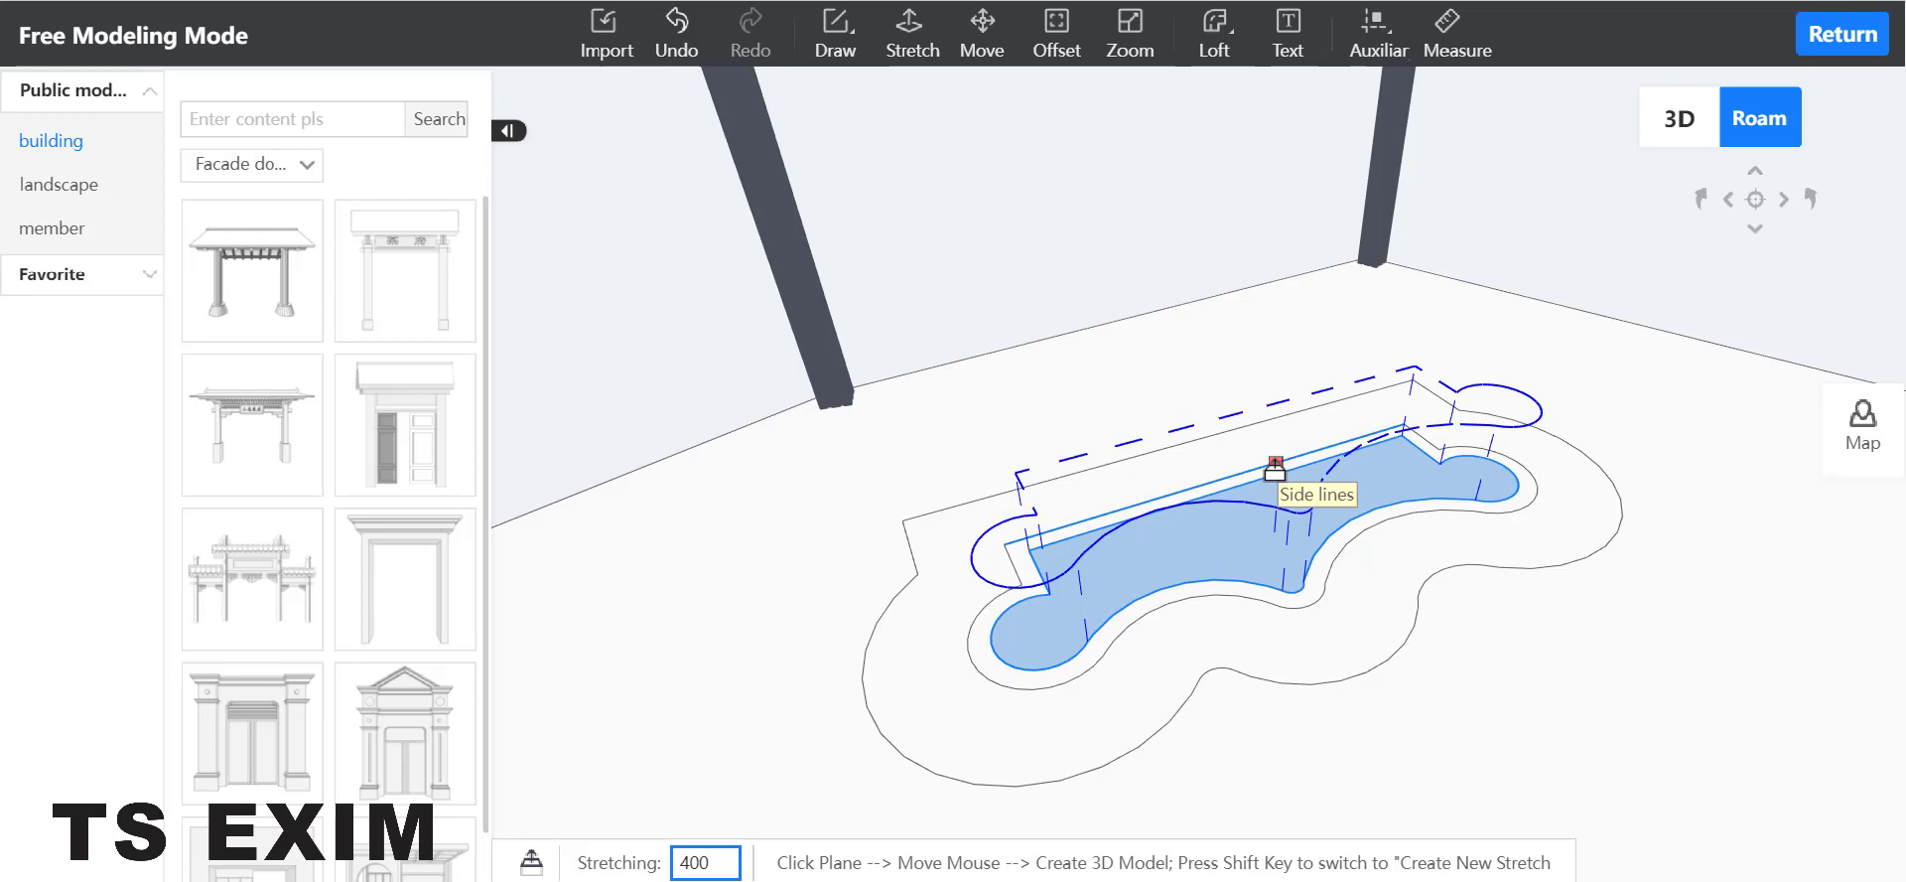
{"action": "key", "text": "Return"}
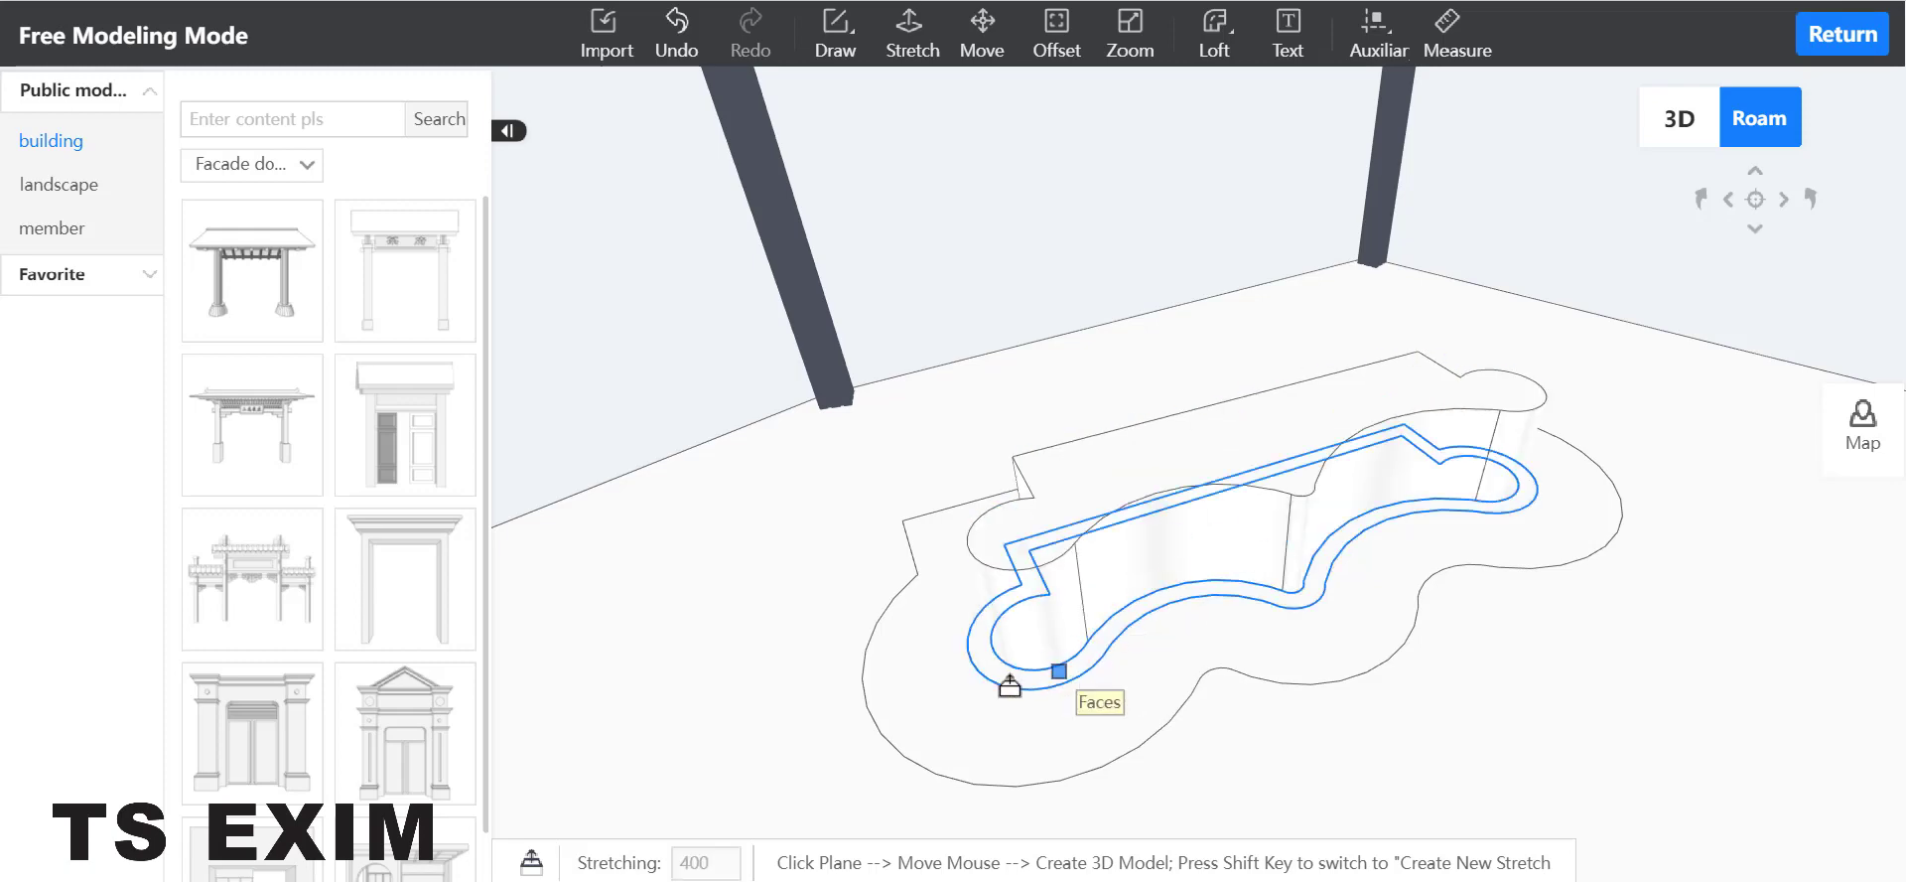
Stretch the narrow band around the inner block upward by 600 to form a raised rim
{"action": "scroll", "coordinate": [1045, 693], "scroll_direction": "up", "scroll_amount": 2}
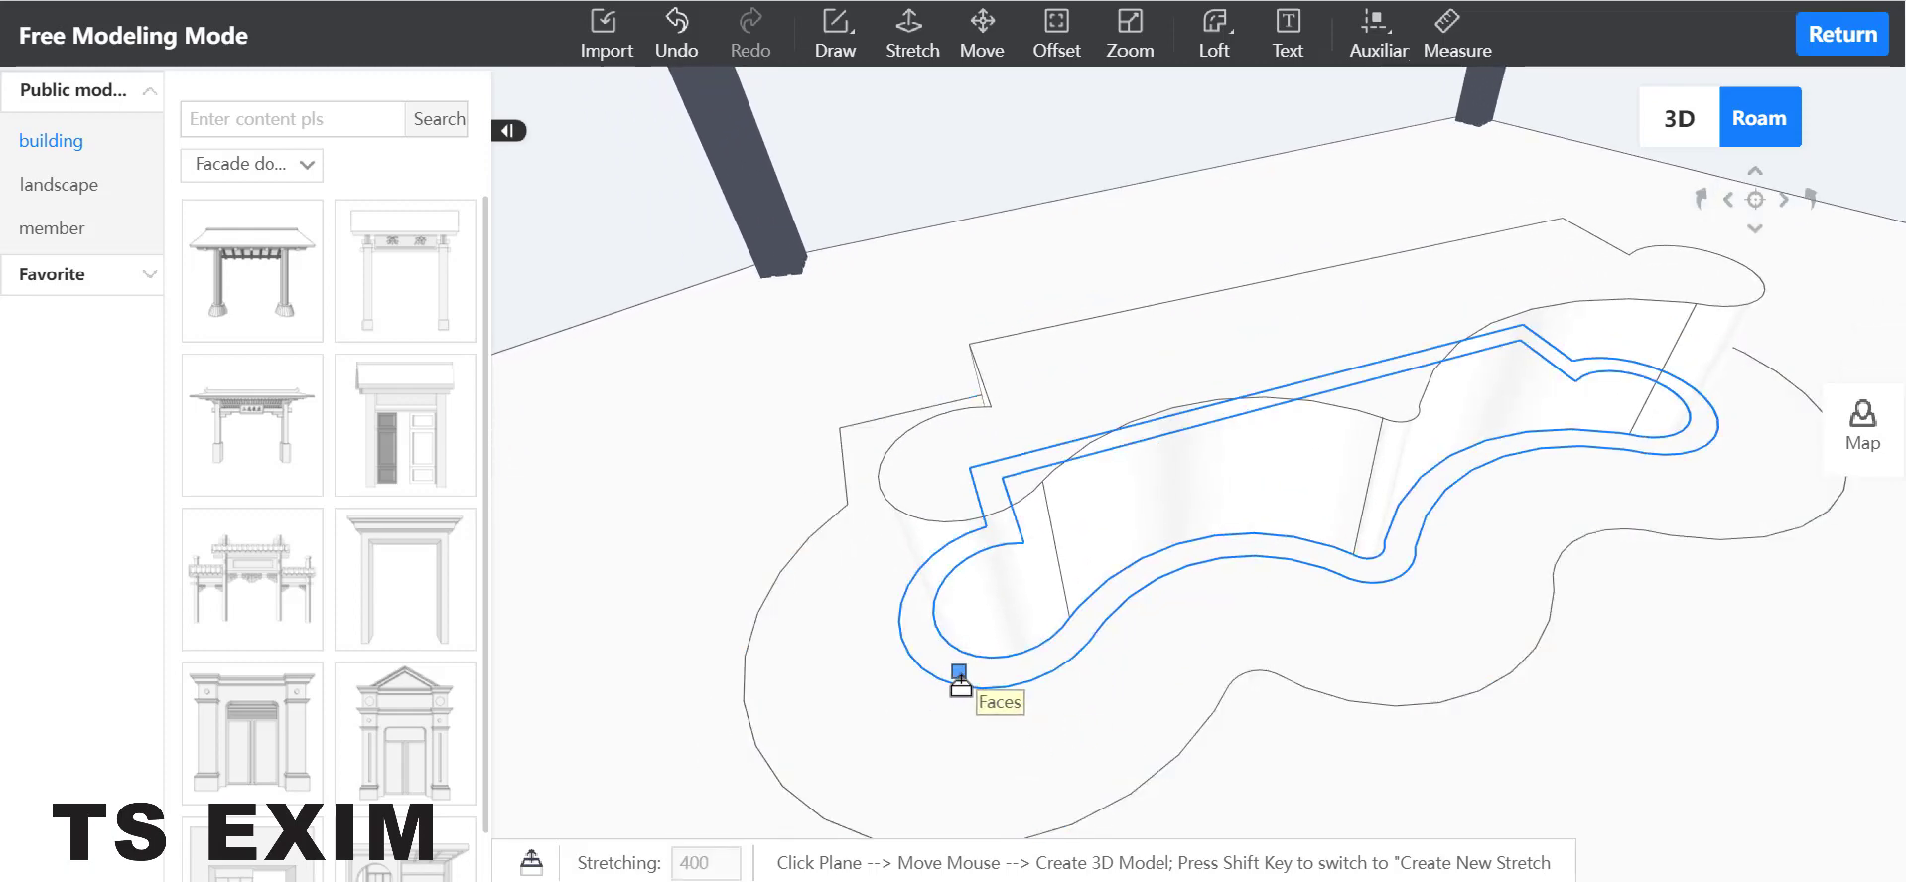
{"action": "left_click", "coordinate": [960, 682]}
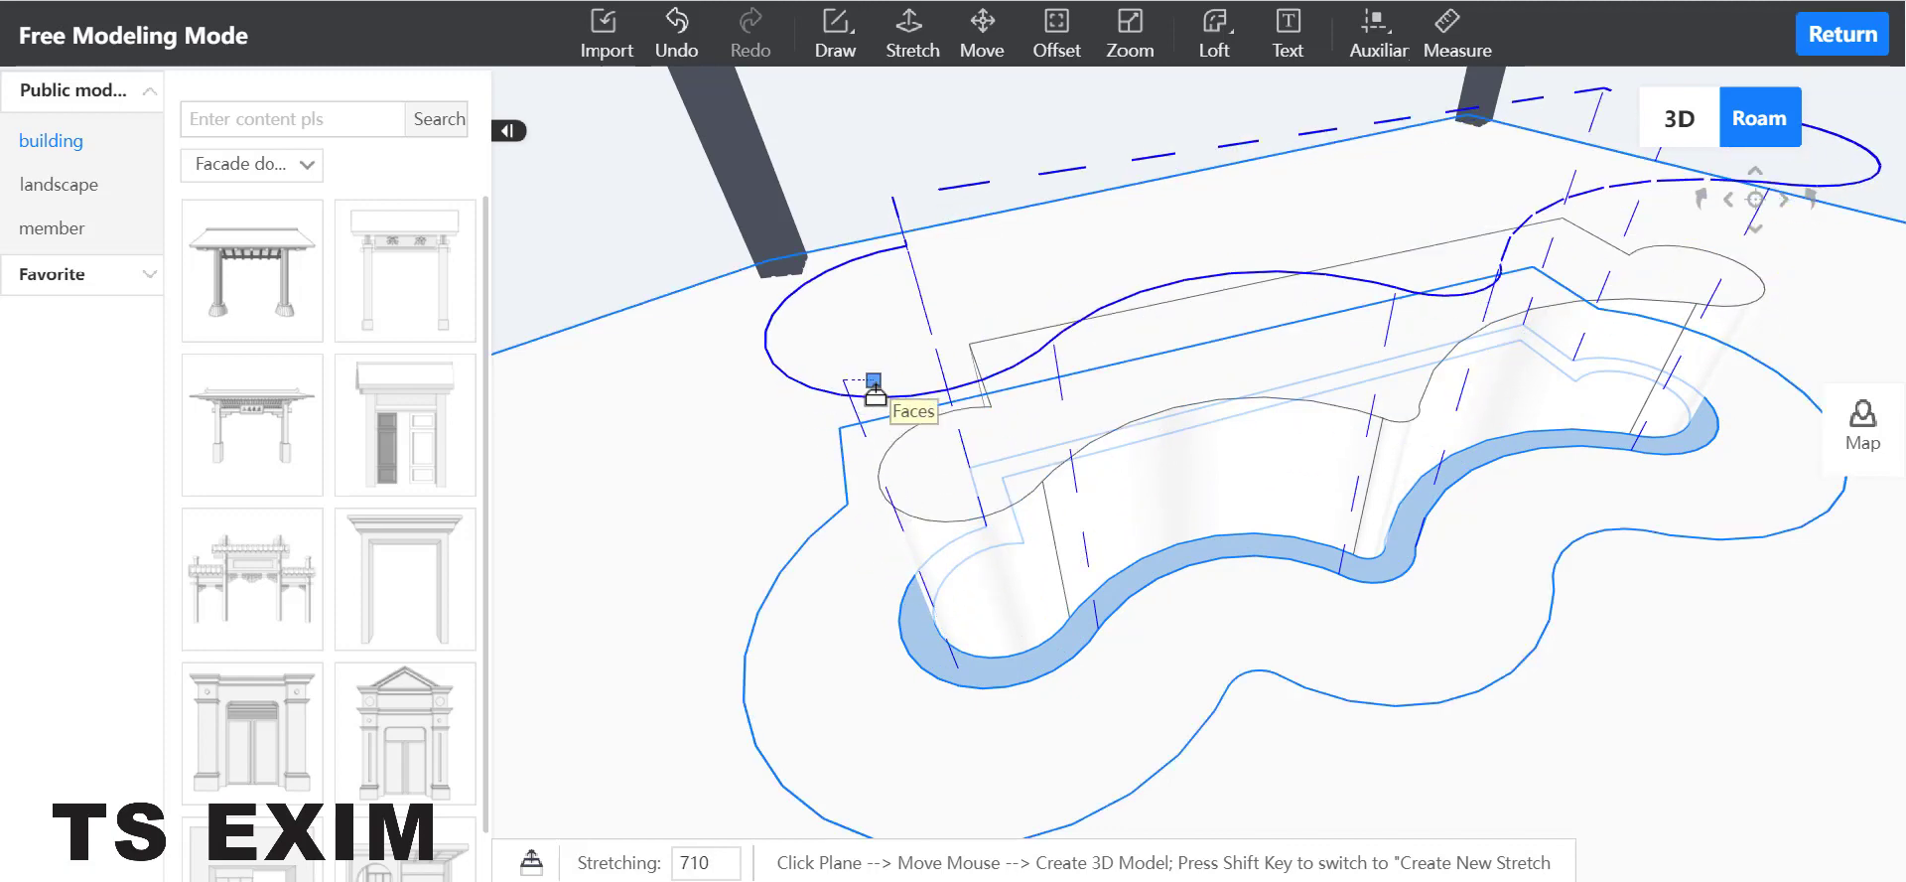
{"action": "type", "text": "600"}
{"action": "key", "text": "Return"}
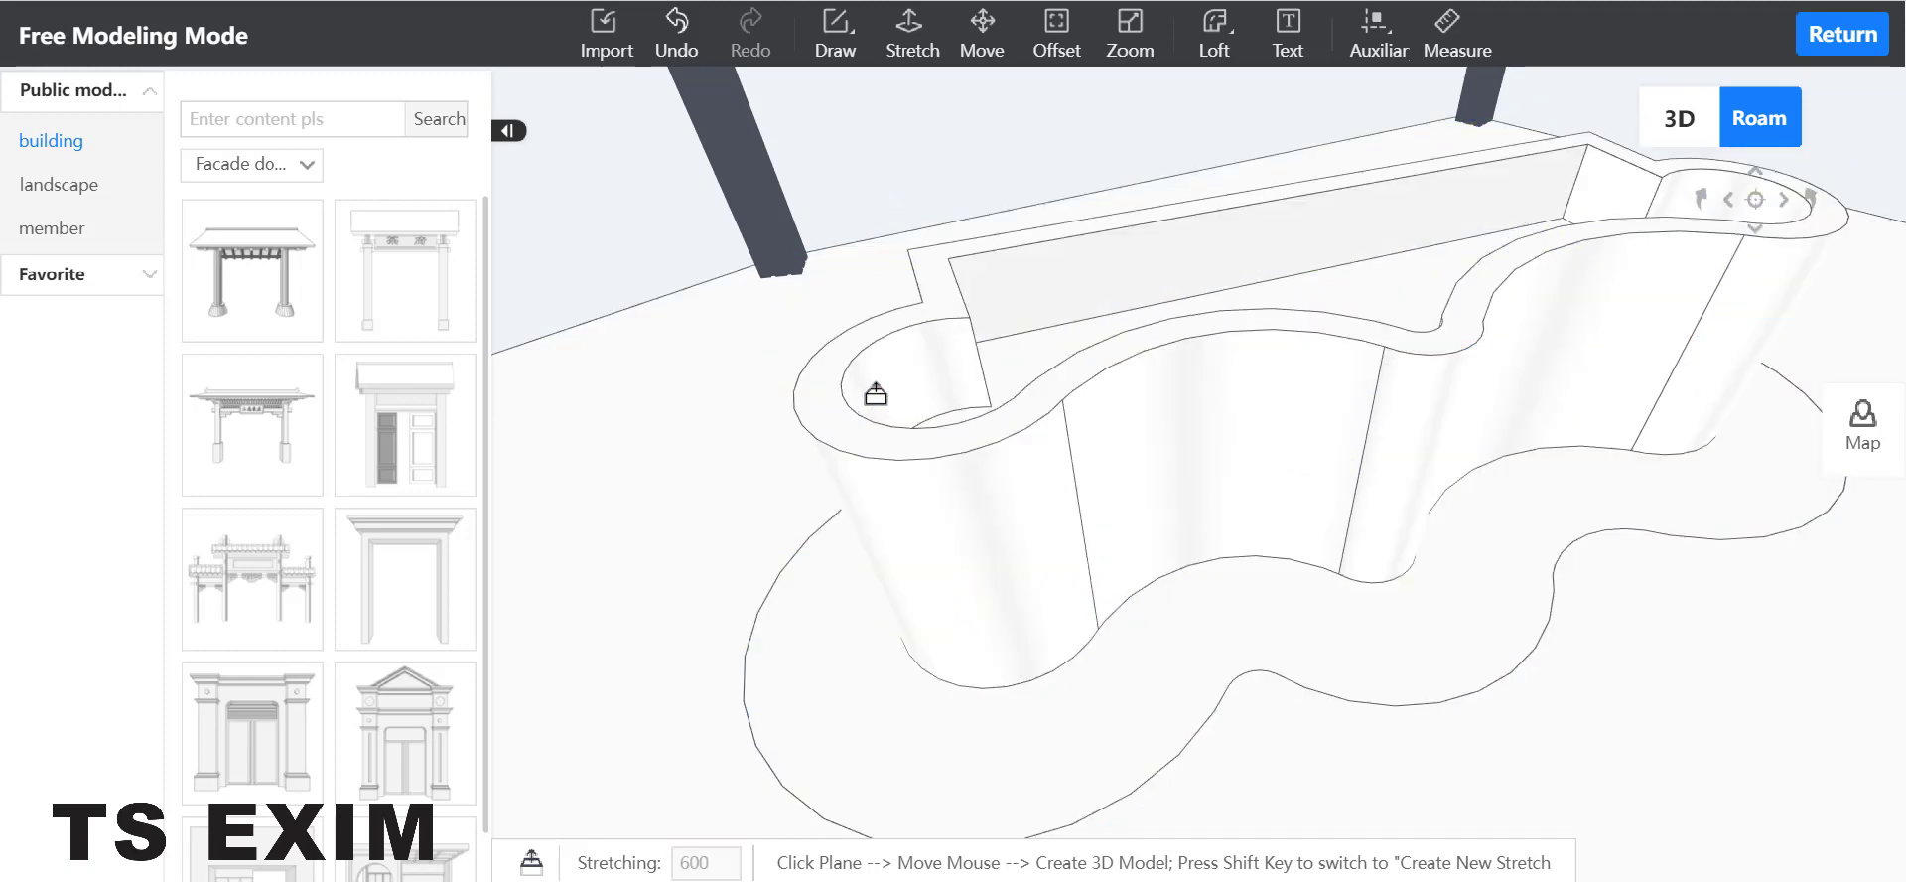
{"action": "key", "text": "Escape"}
Stretch the wide outer band around the raised rim upward by 400
{"action": "scroll", "coordinate": [1576, 747], "scroll_direction": "down", "scroll_amount": 5}
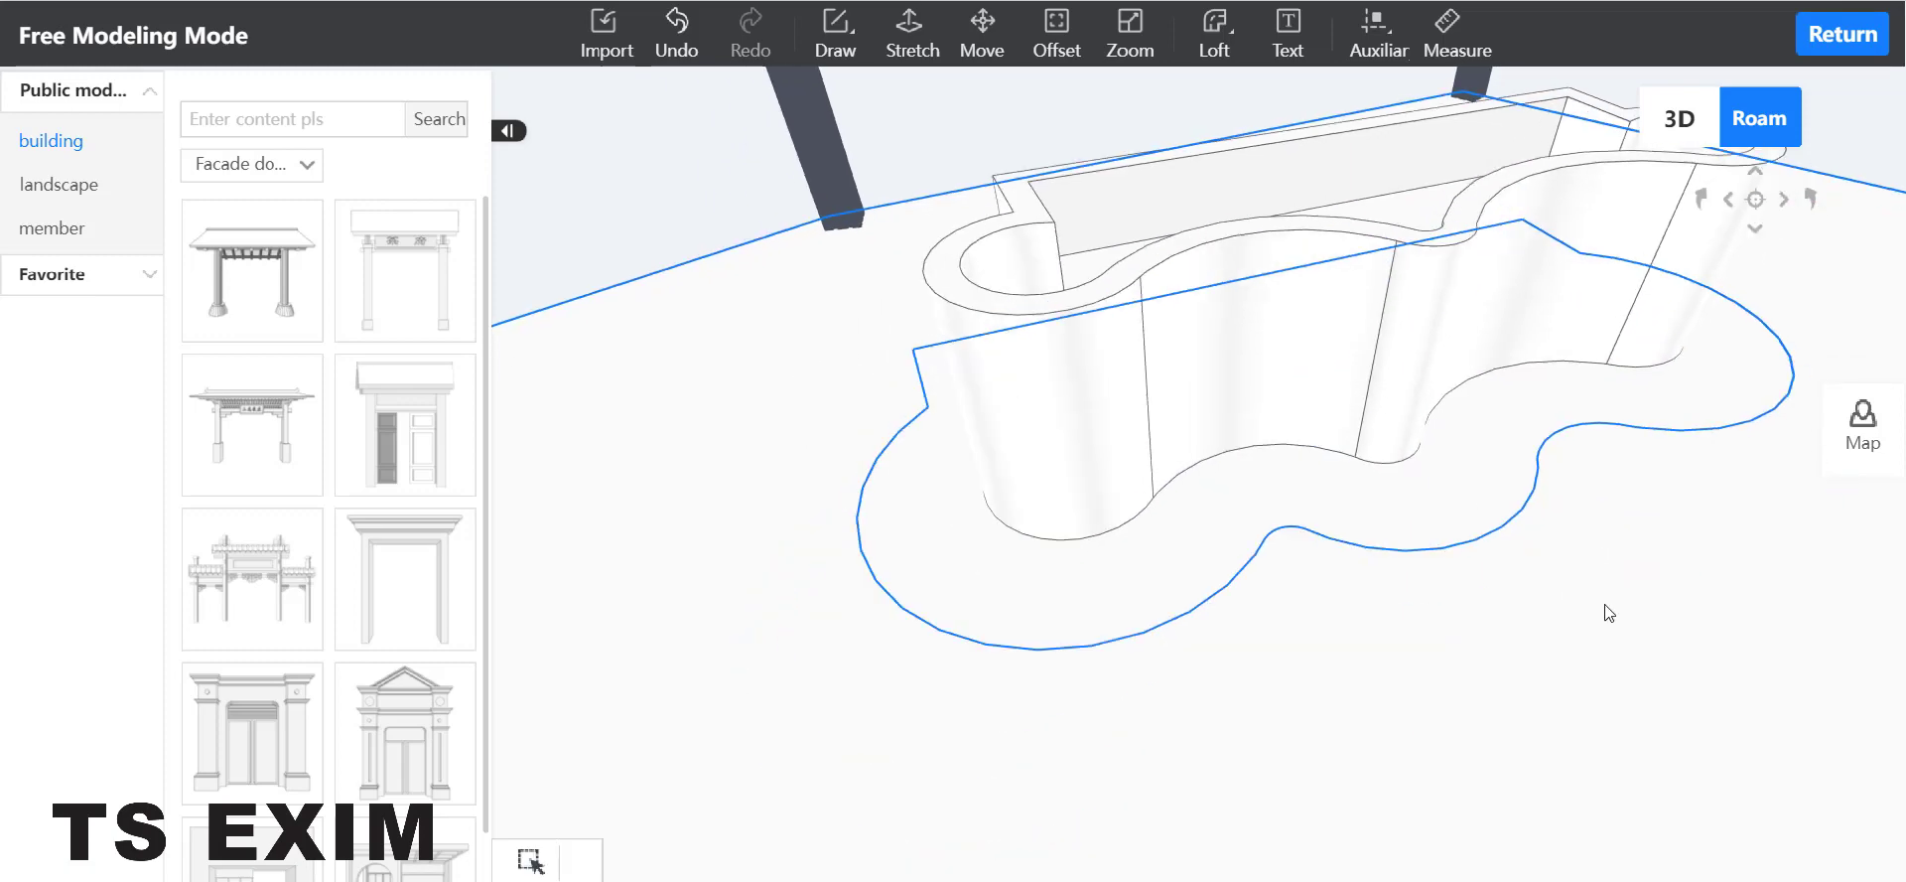
{"action": "right_click_drag", "start_coordinate": [1536, 639], "coordinate": [1524, 734]}
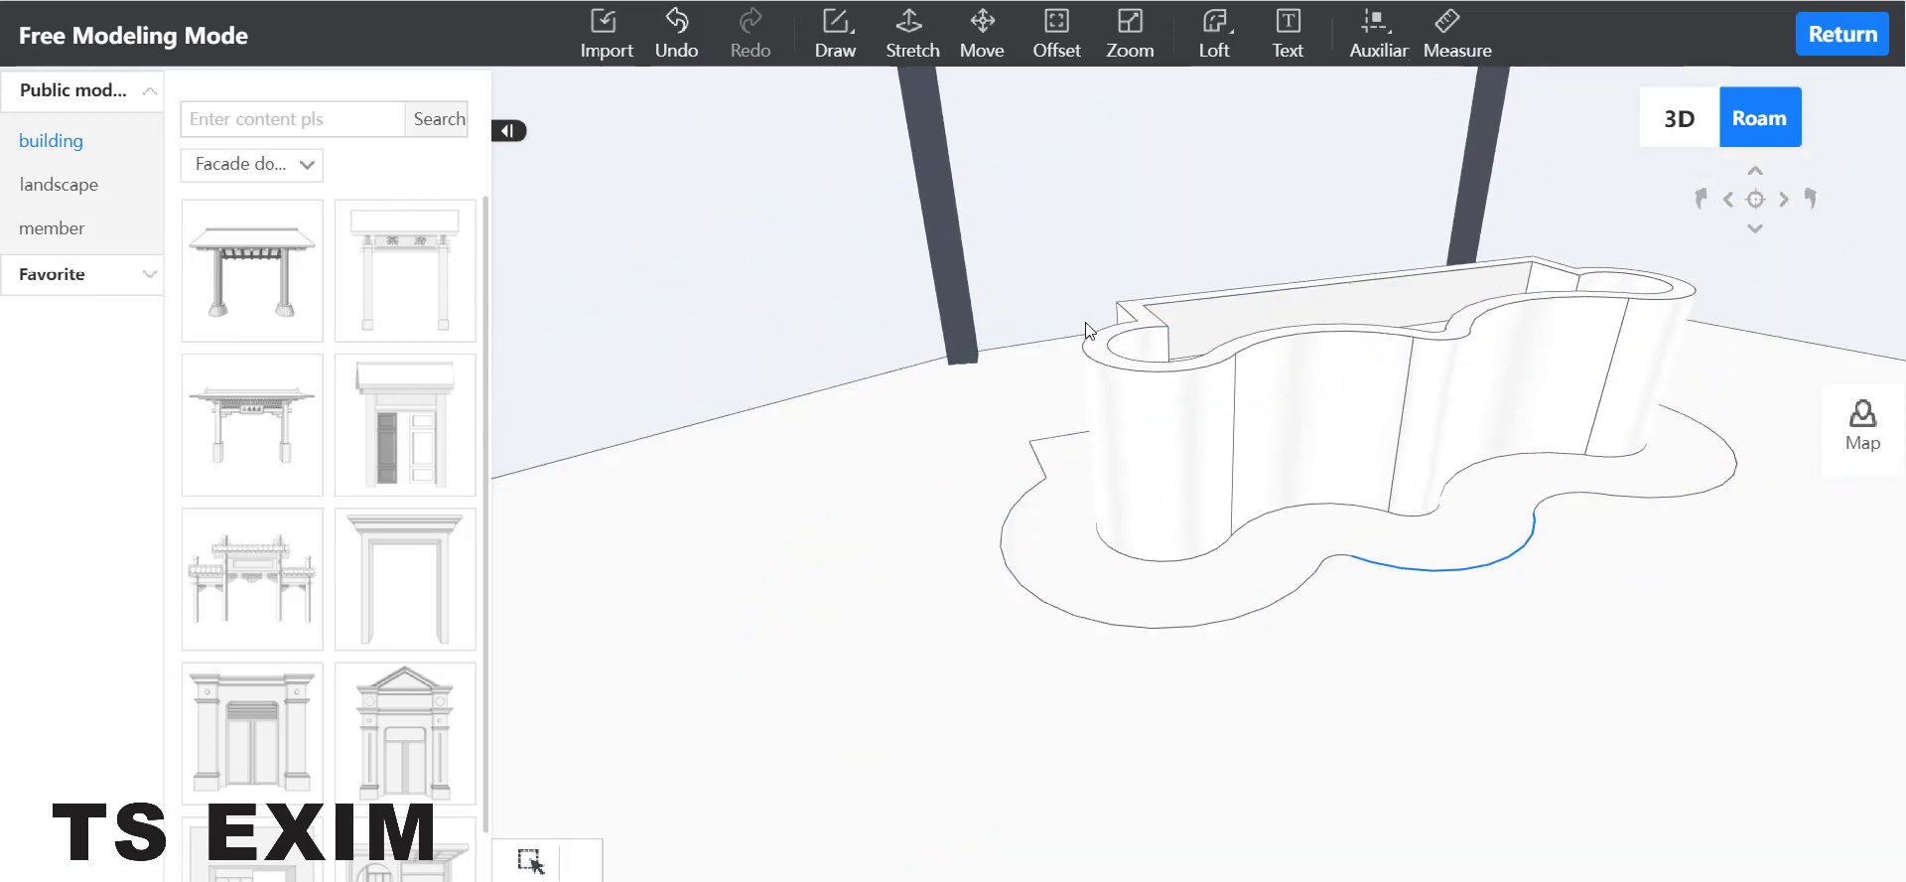
{"action": "left_click", "coordinate": [909, 35]}
{"action": "left_click", "coordinate": [1078, 580]}
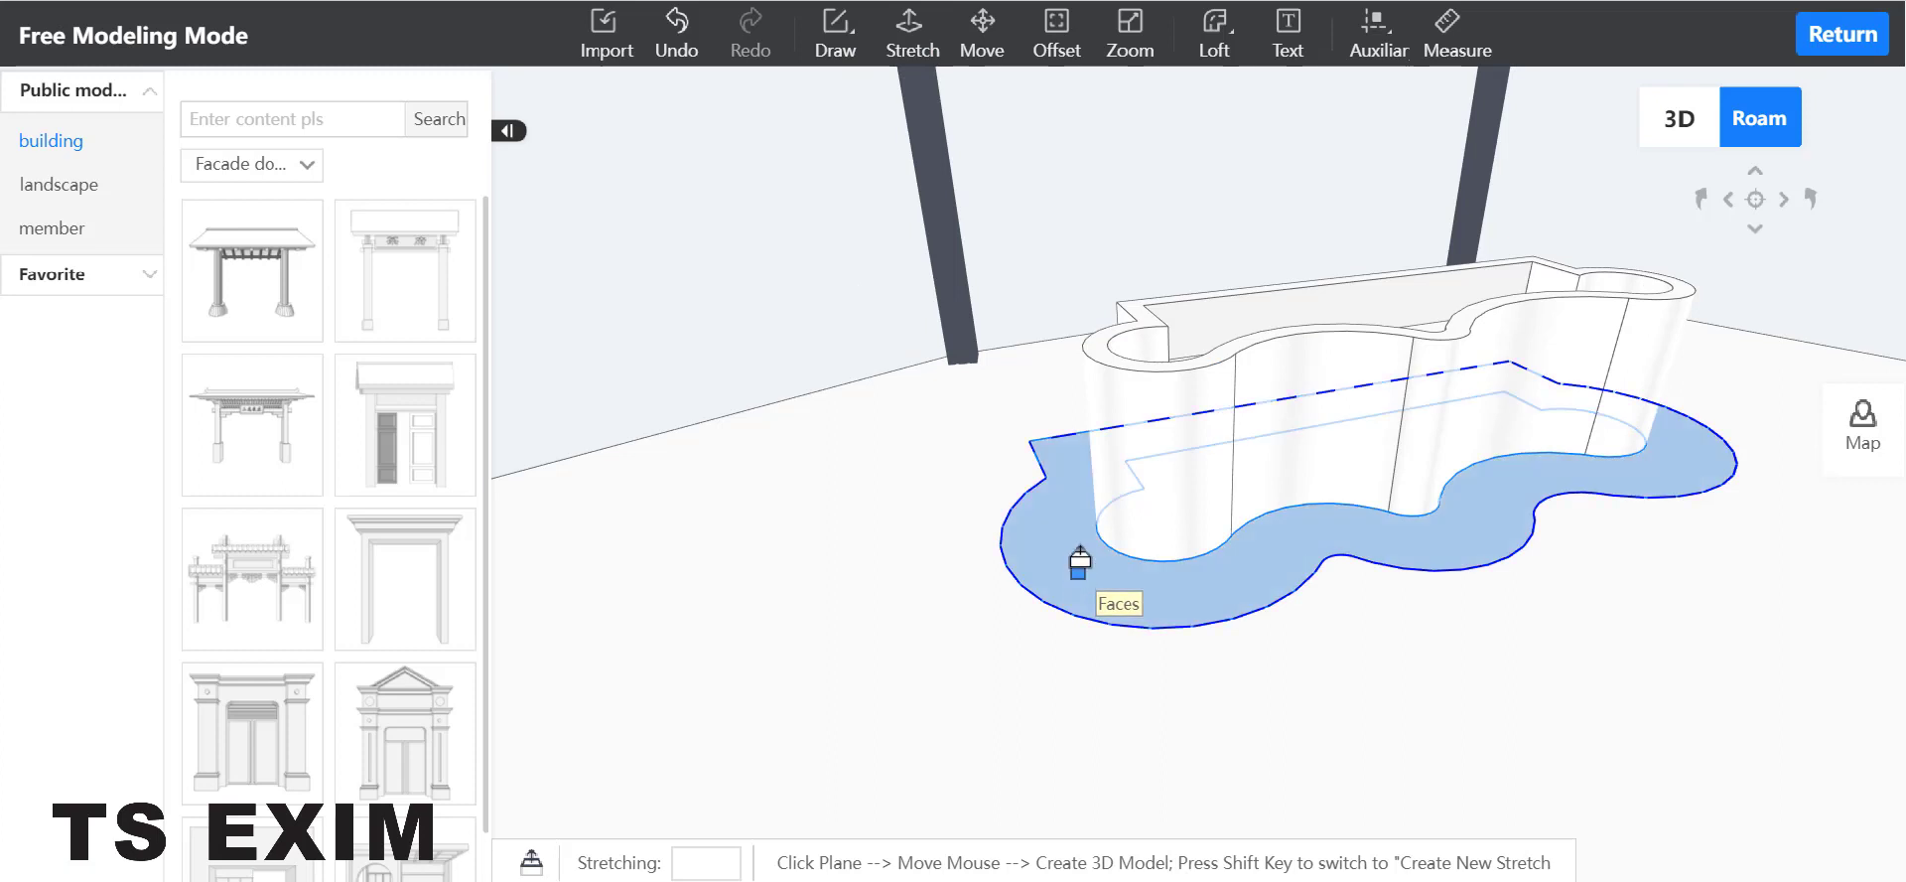
{"action": "type", "text": "4"}
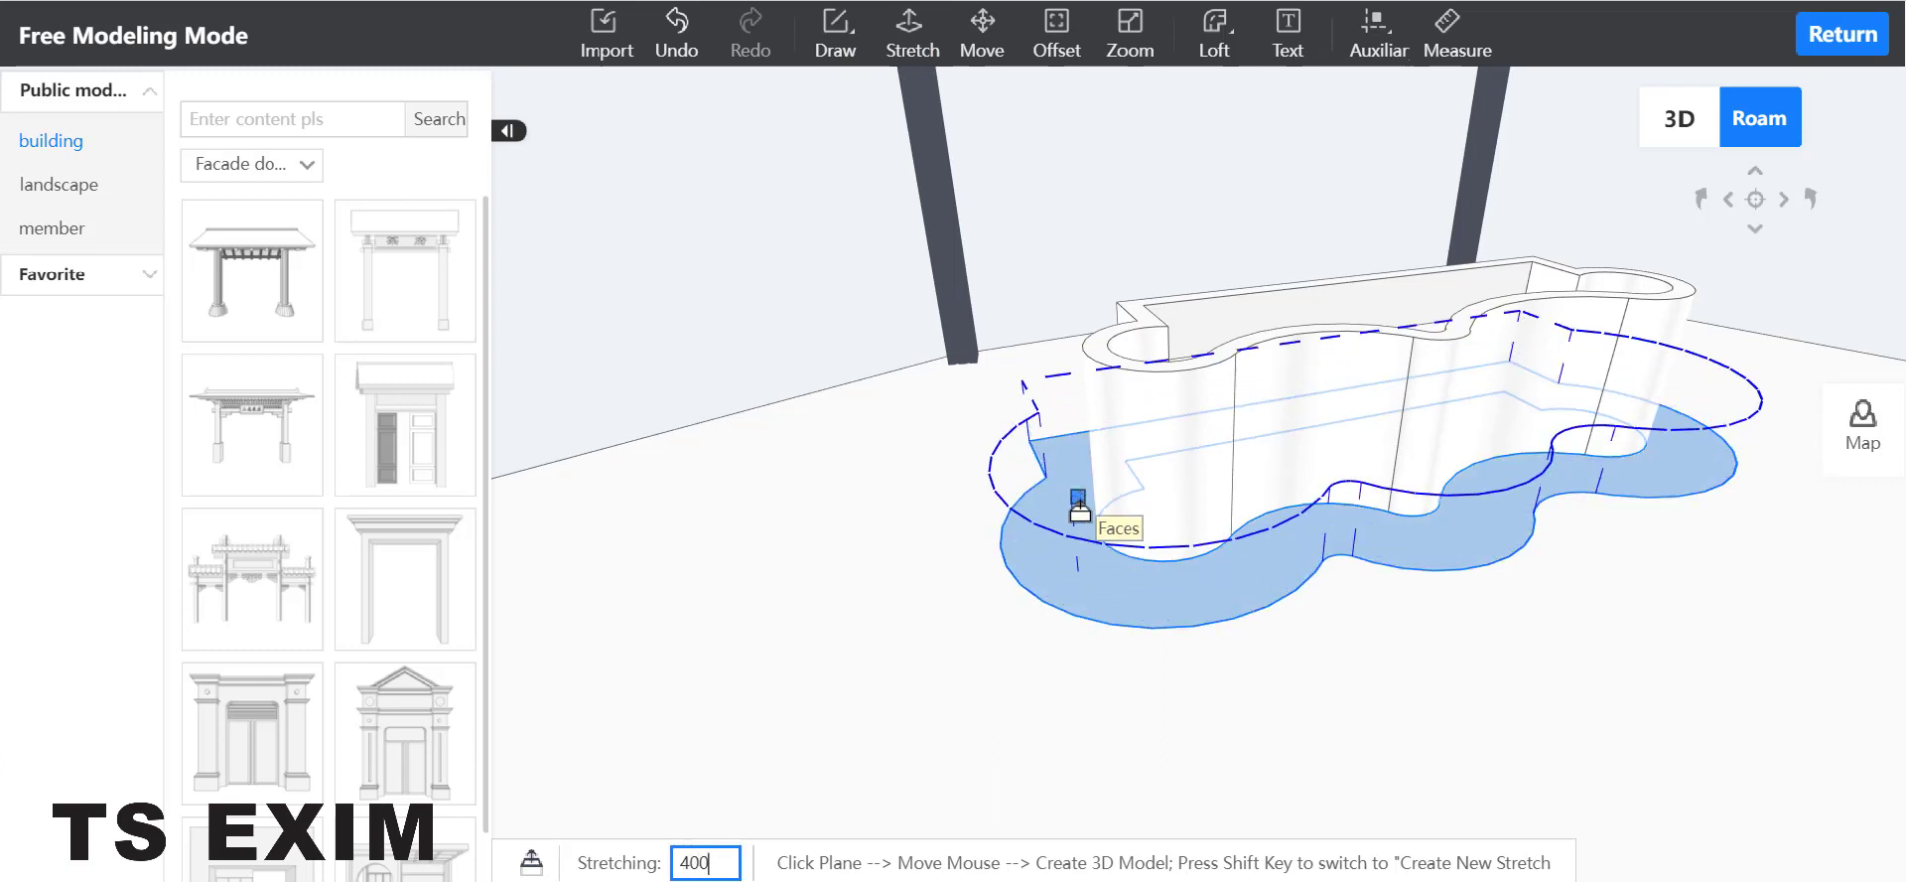
{"action": "type", "text": "00"}
{"action": "key", "text": "Return"}
{"action": "key", "text": "Escape"}
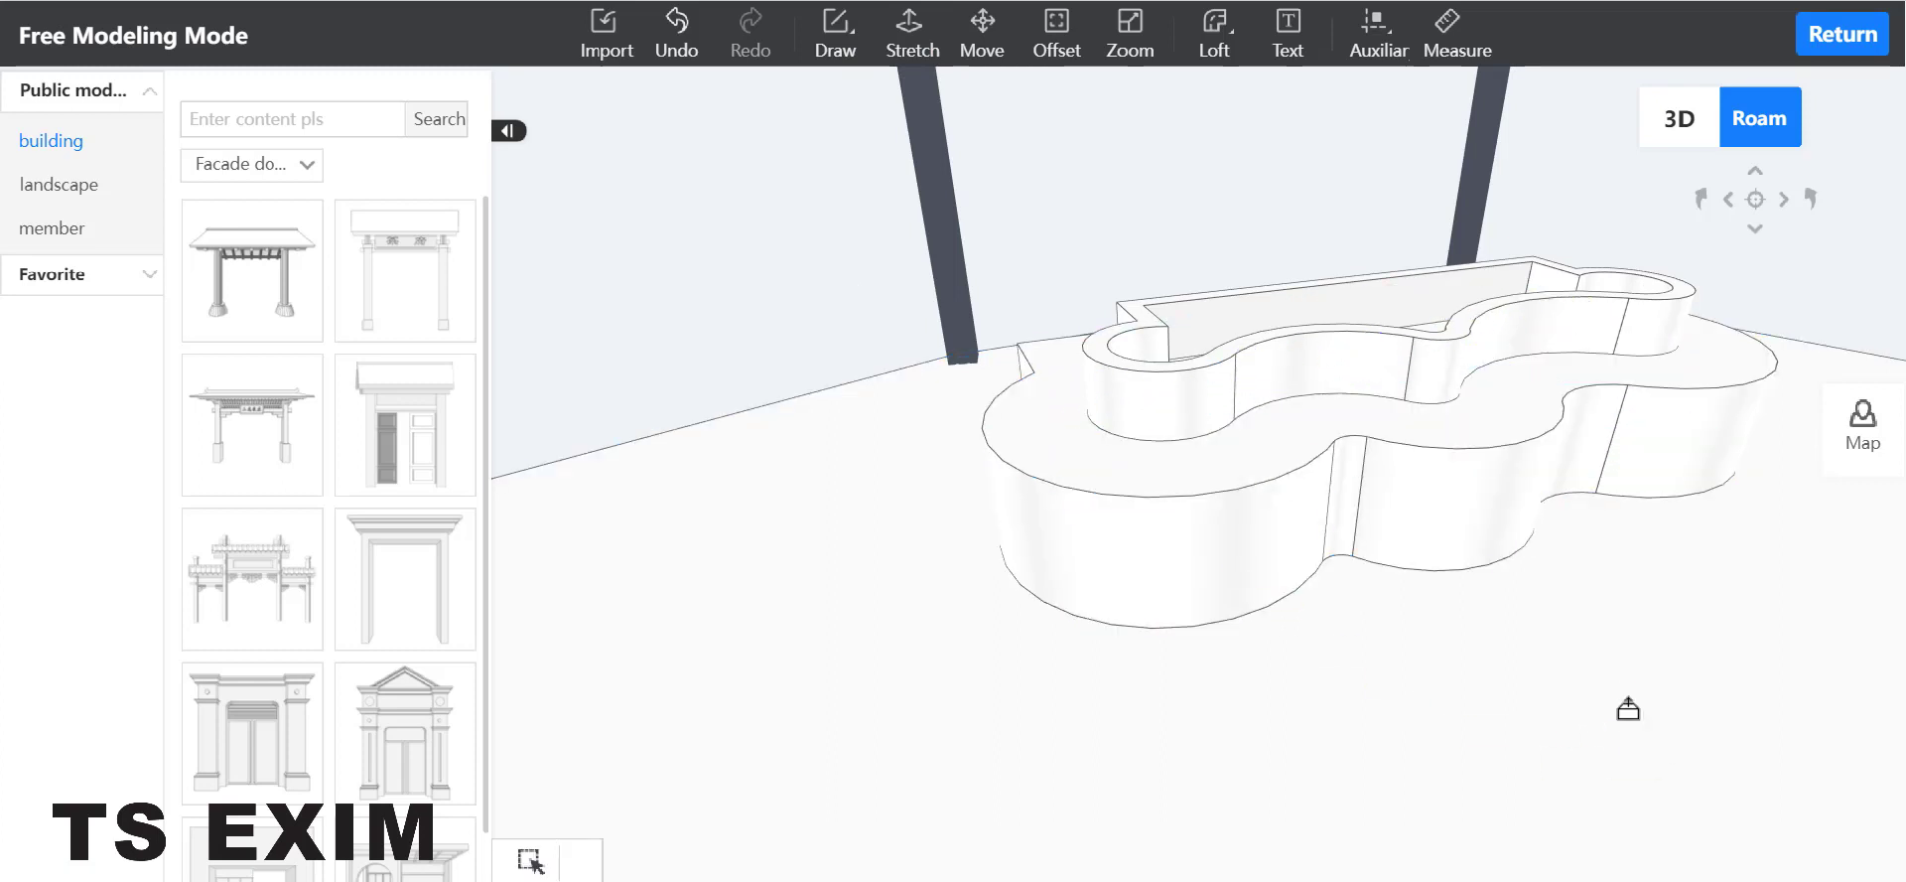
Select all the stretched solids of the curved model and combine them into one object
{"action": "left_click_drag", "start_coordinate": [1628, 708], "coordinate": [1472, 532]}
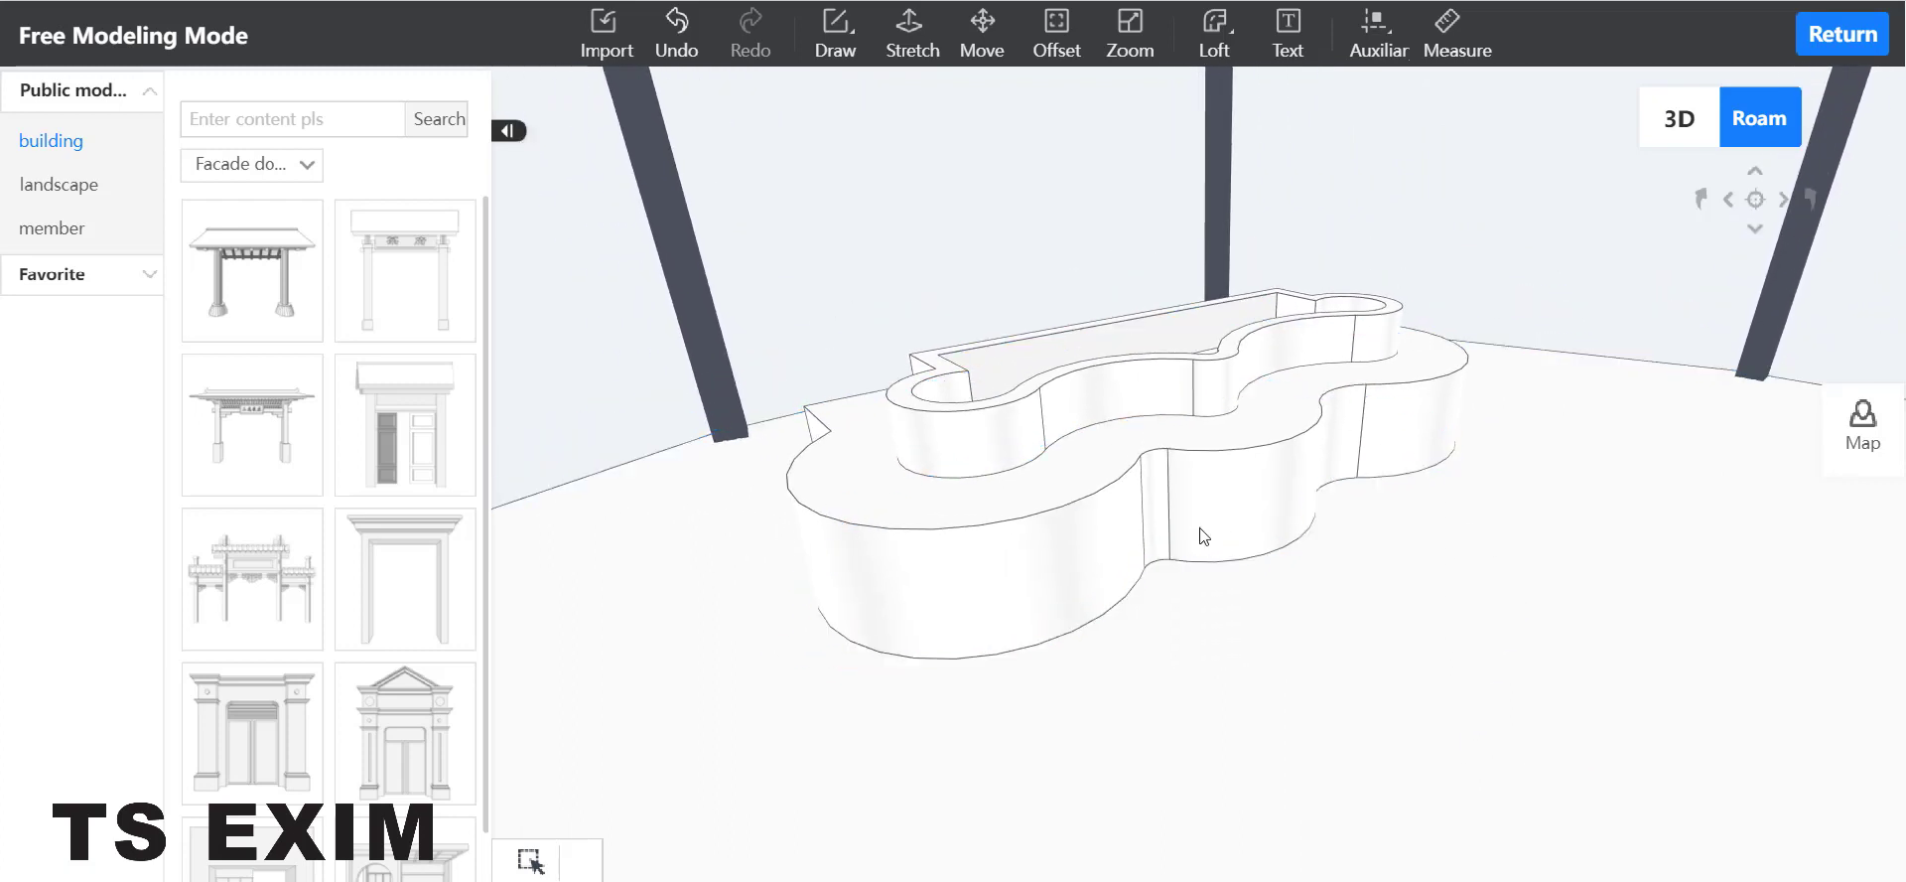
{"action": "left_click_drag", "start_coordinate": [1523, 737], "coordinate": [1411, 779]}
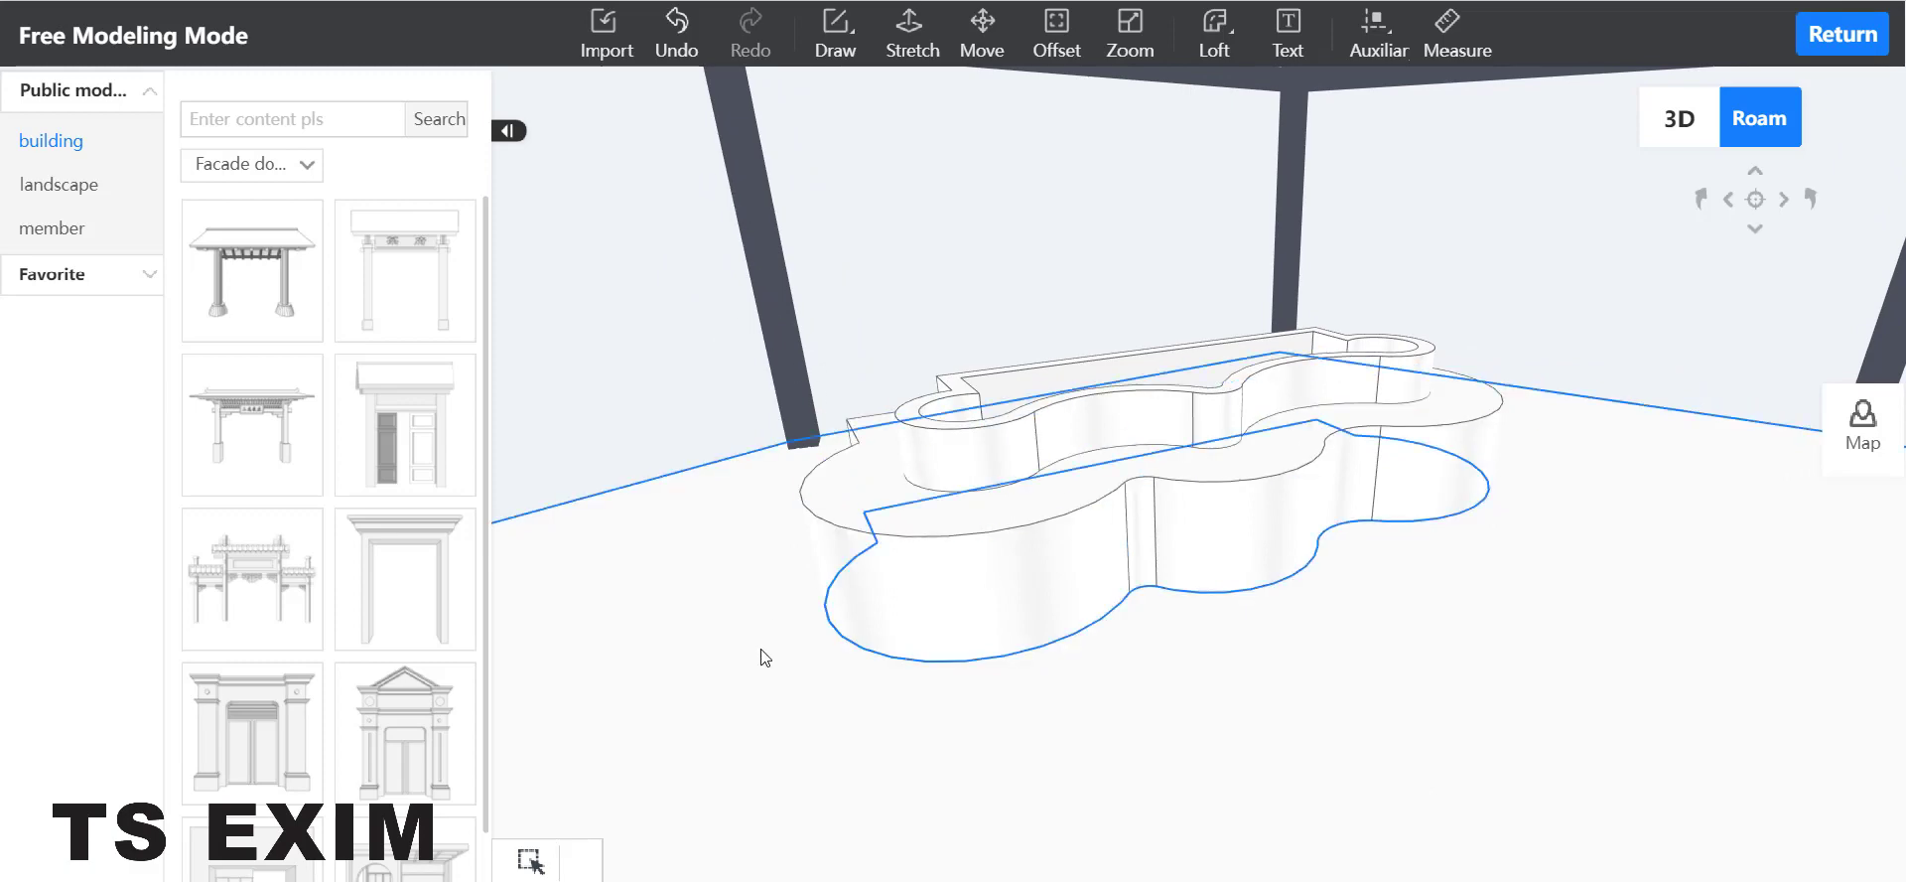
{"action": "left_click_drag", "start_coordinate": [1034, 736], "coordinate": [1442, 750]}
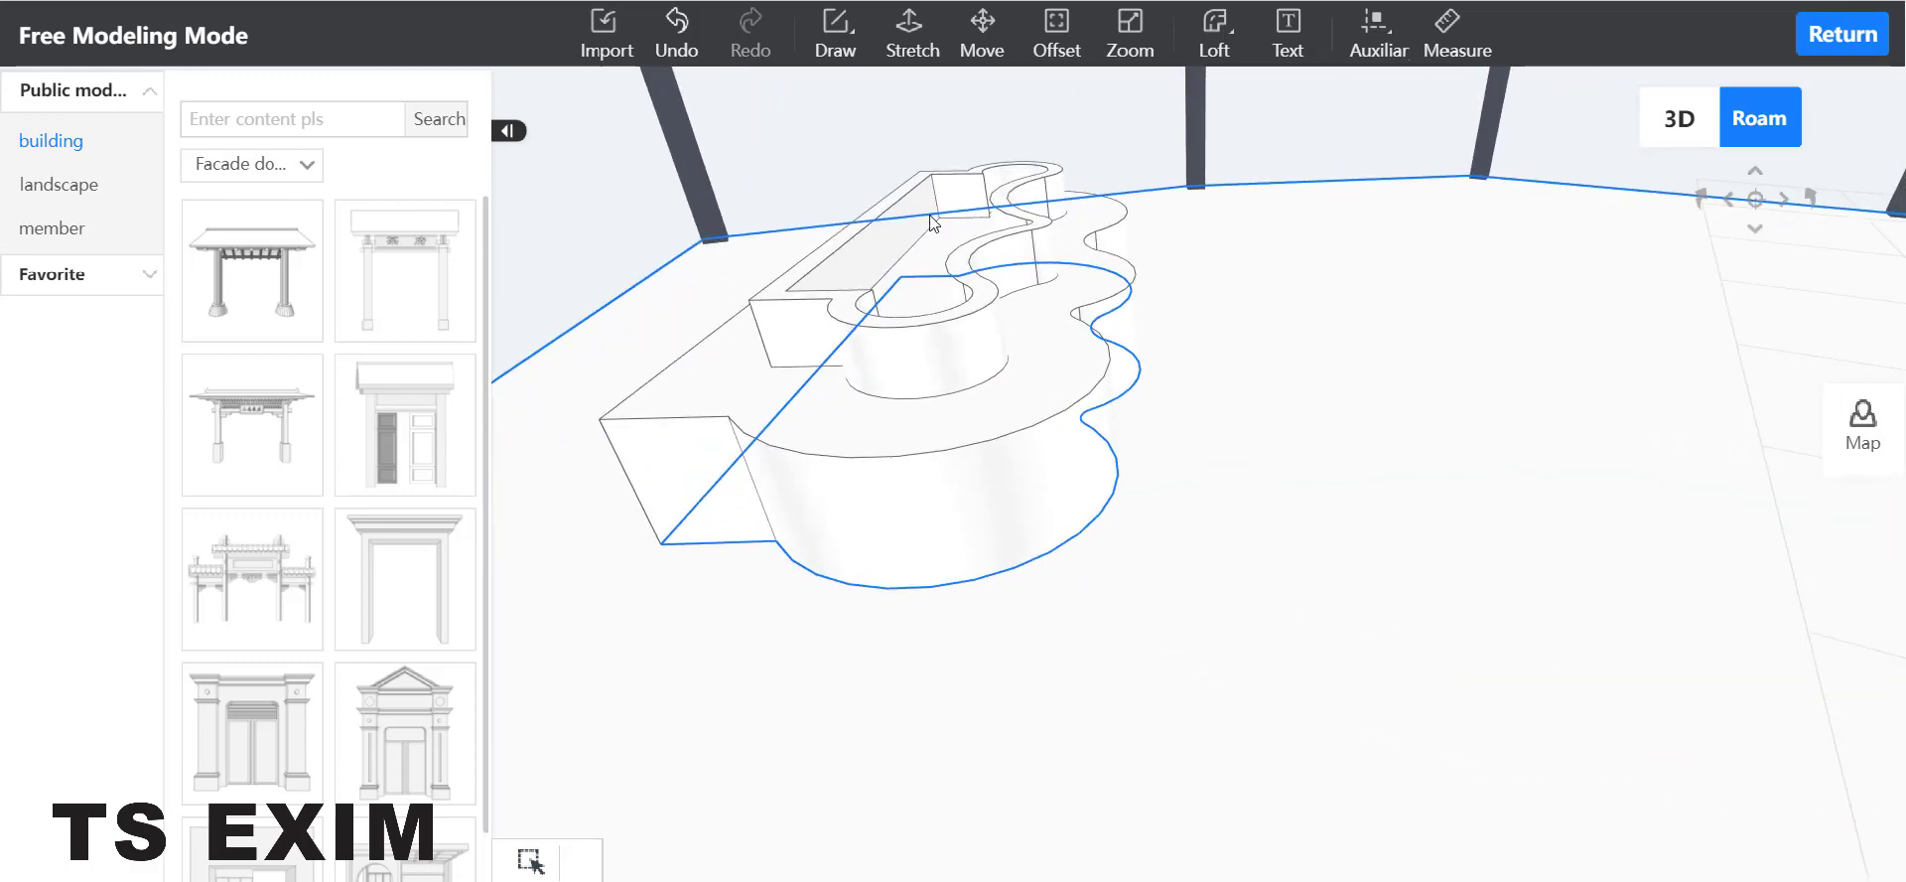
{"action": "right_click_drag", "start_coordinate": [1204, 766], "coordinate": [1082, 626]}
{"action": "left_click_drag", "start_coordinate": [799, 335], "coordinate": [1459, 804]}
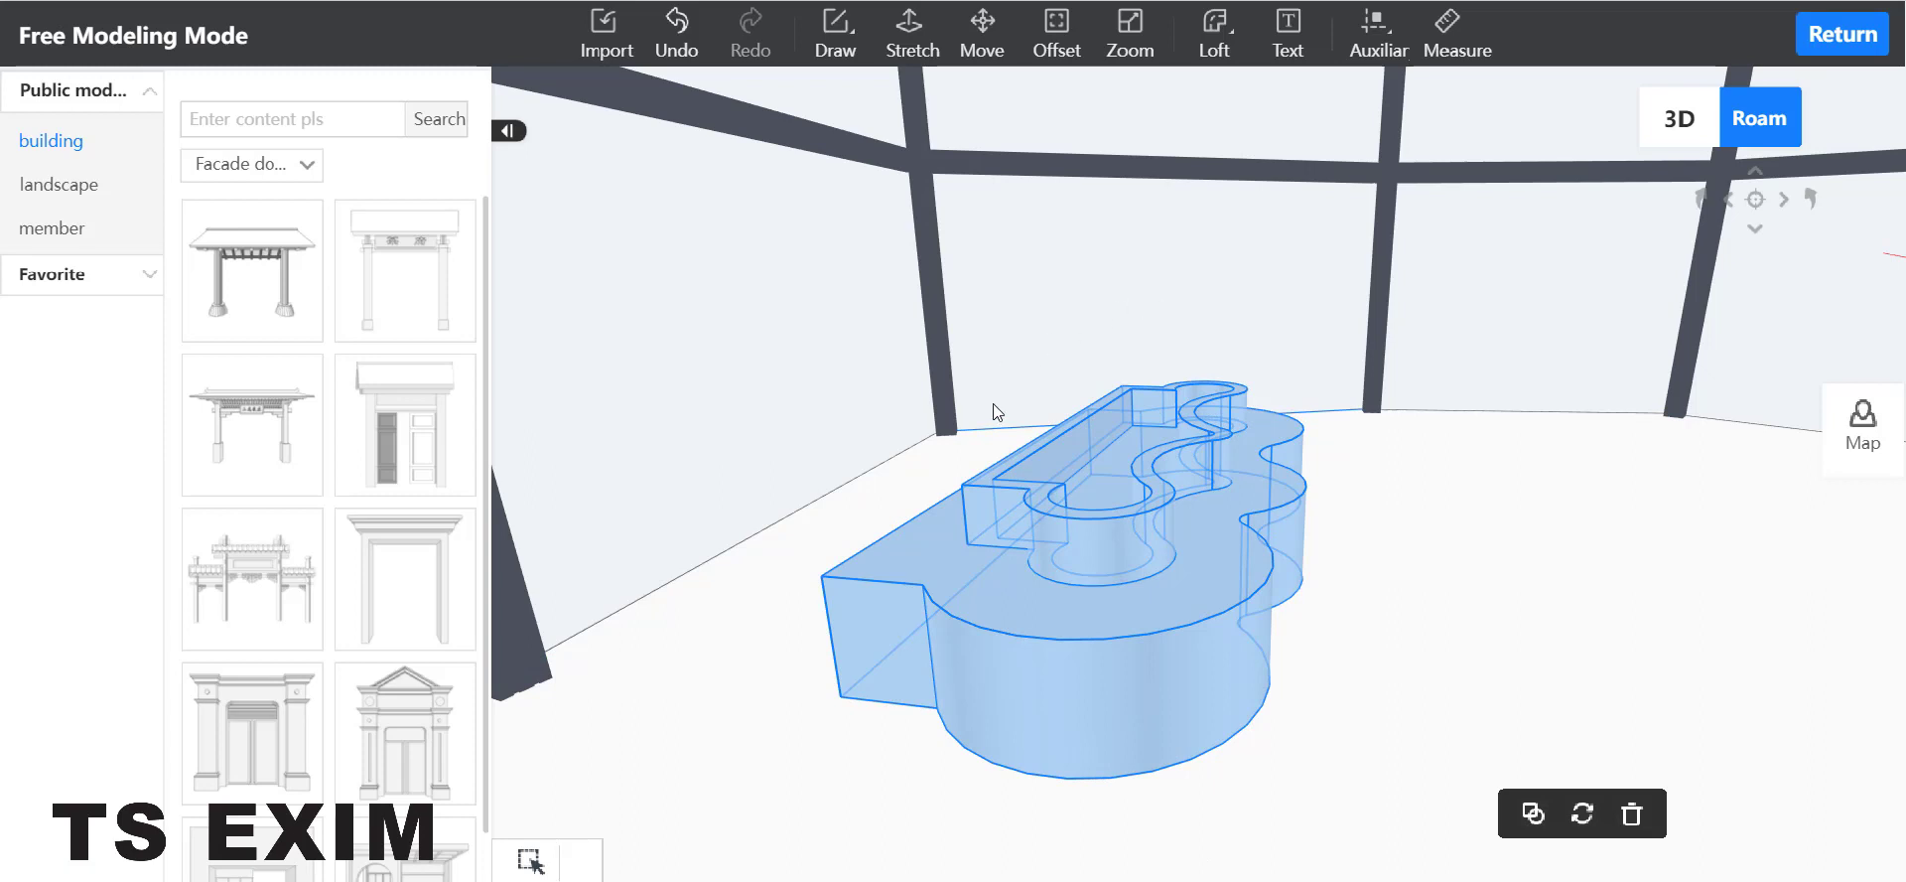
{"action": "right_click", "coordinate": [990, 430]}
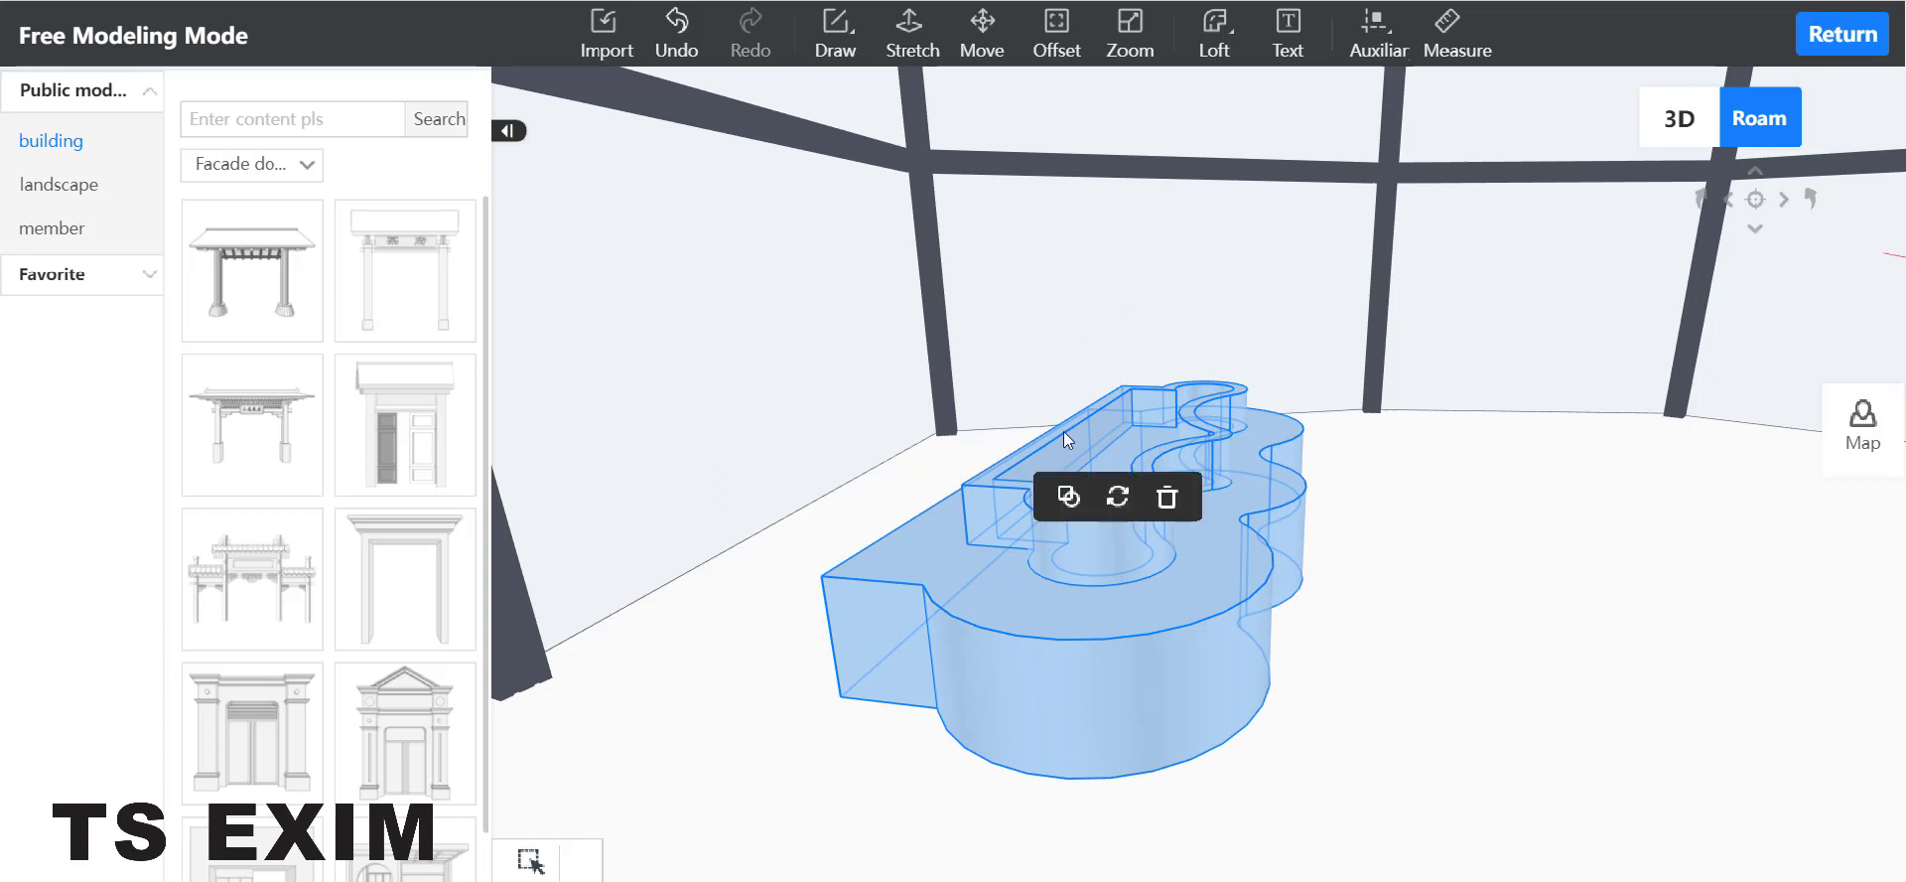
{"action": "left_click", "coordinate": [1065, 499]}
Leave Free Modeling Mode and return to the main design with the combined curved model
{"action": "left_click_drag", "start_coordinate": [1573, 552], "coordinate": [1104, 581]}
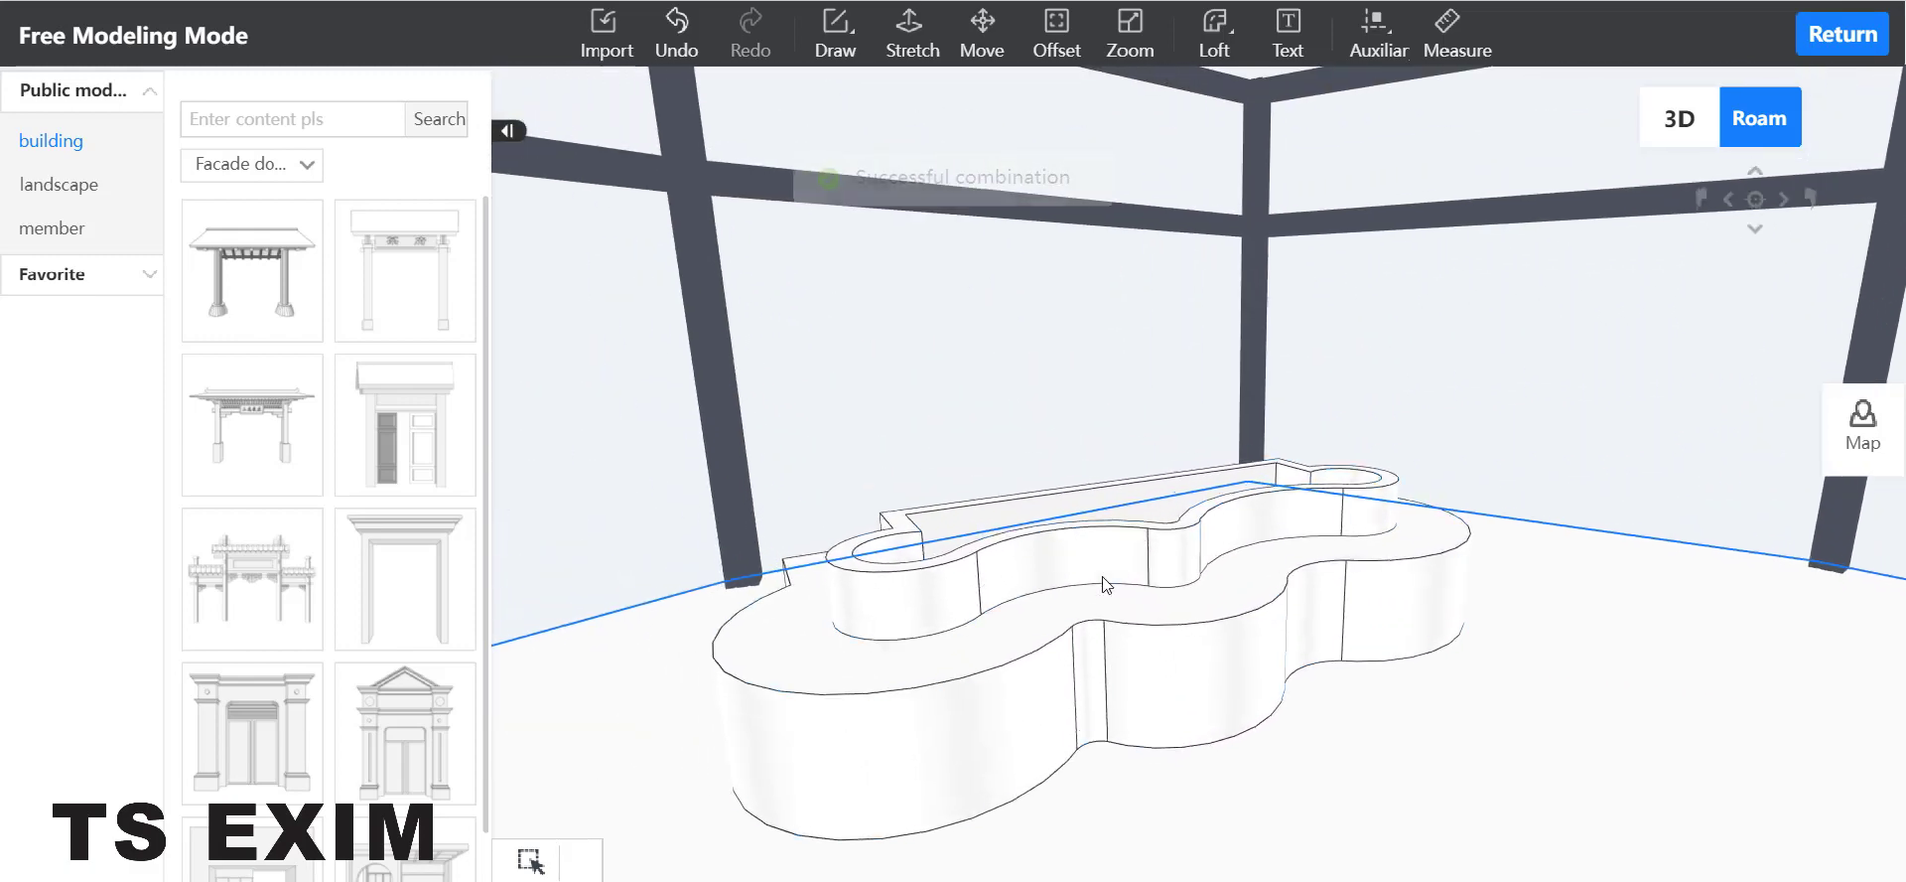
{"action": "left_click_drag", "start_coordinate": [1680, 691], "coordinate": [1533, 685]}
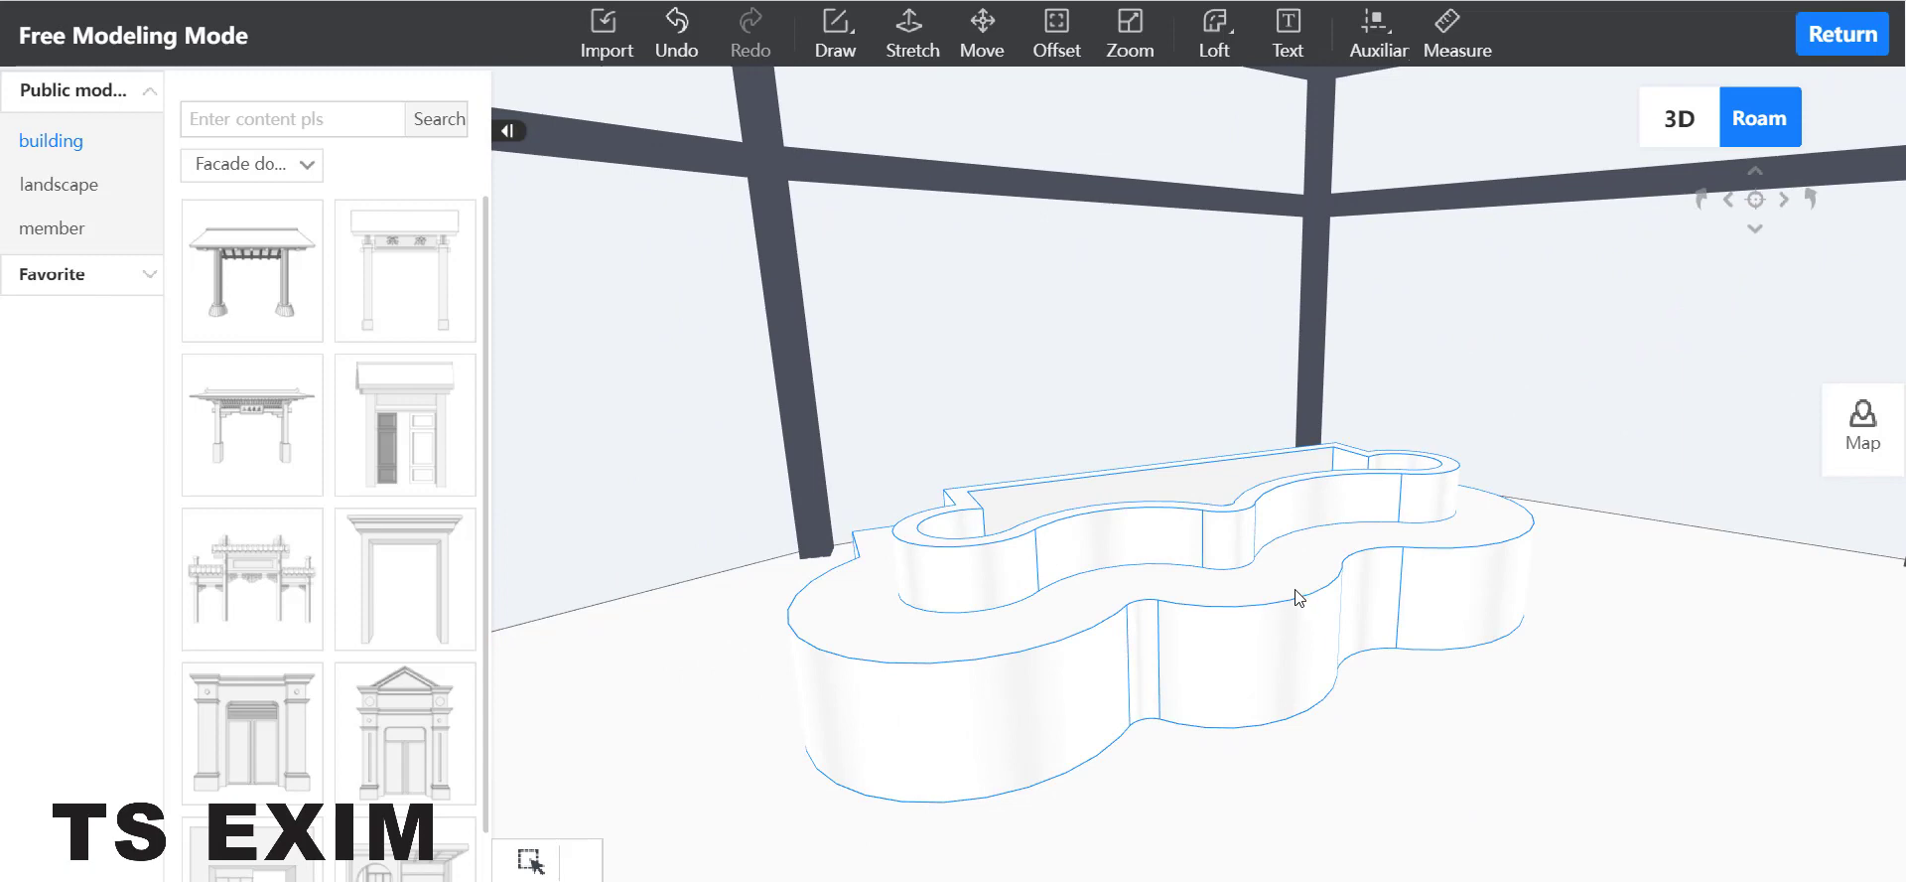
{"action": "left_click", "coordinate": [1849, 39]}
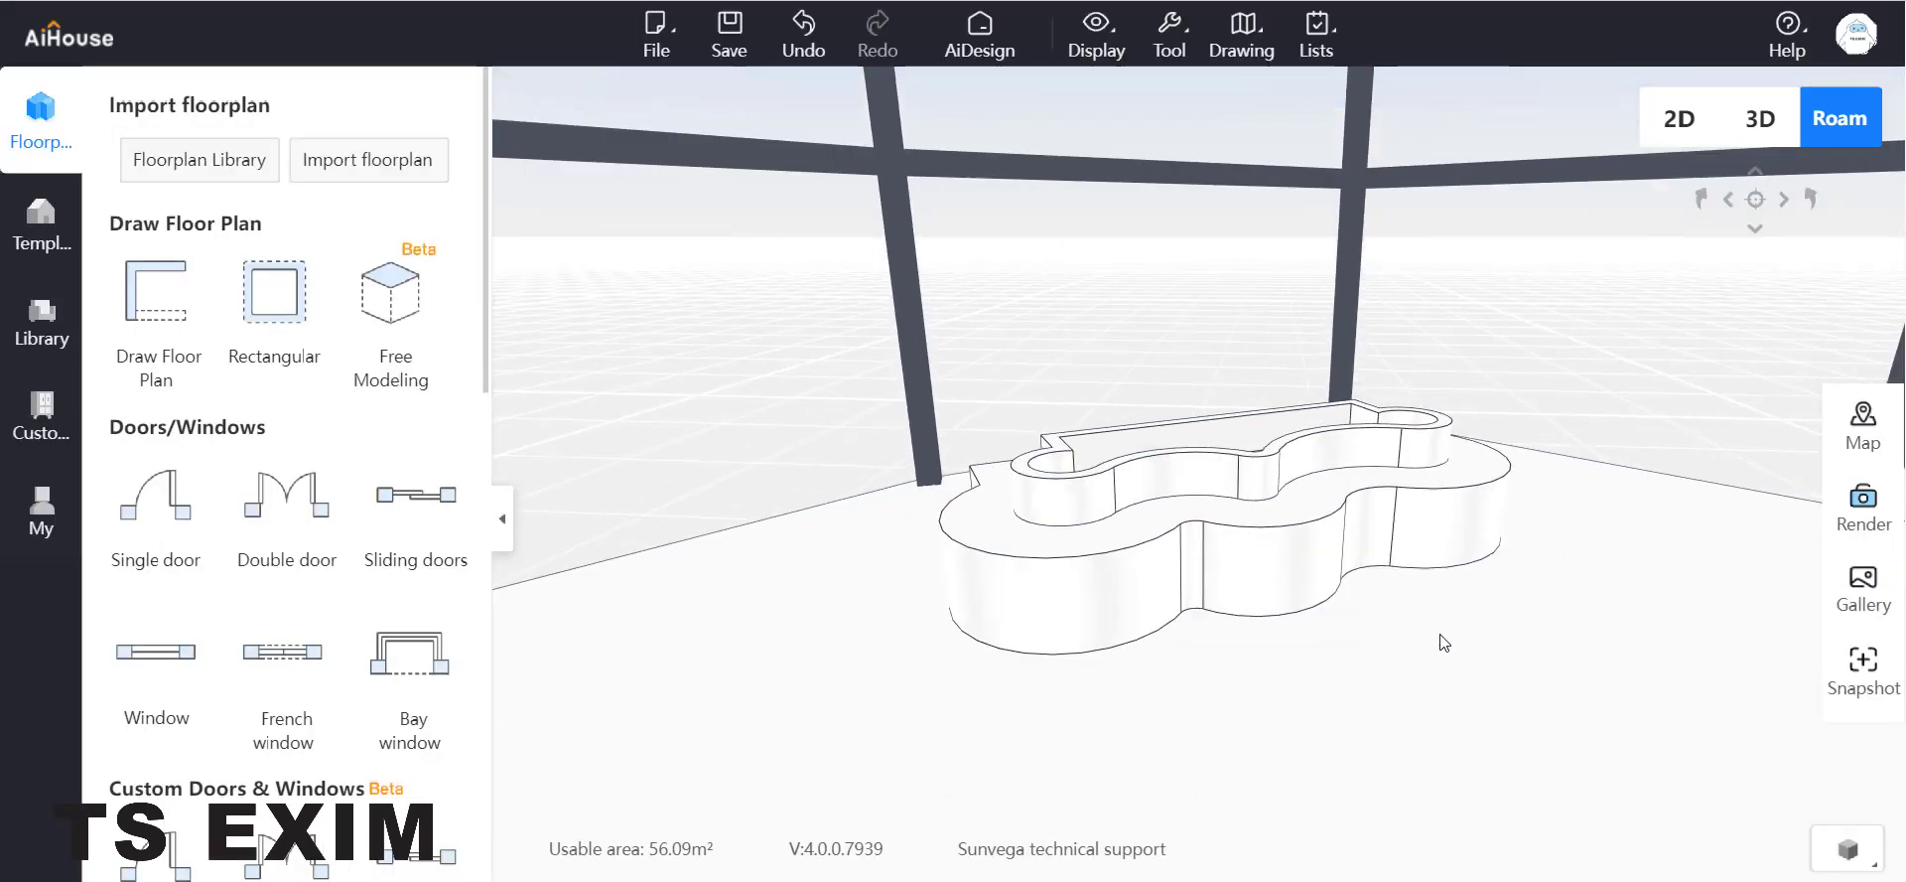
{"action": "left_click_drag", "start_coordinate": [1392, 728], "coordinate": [1270, 689]}
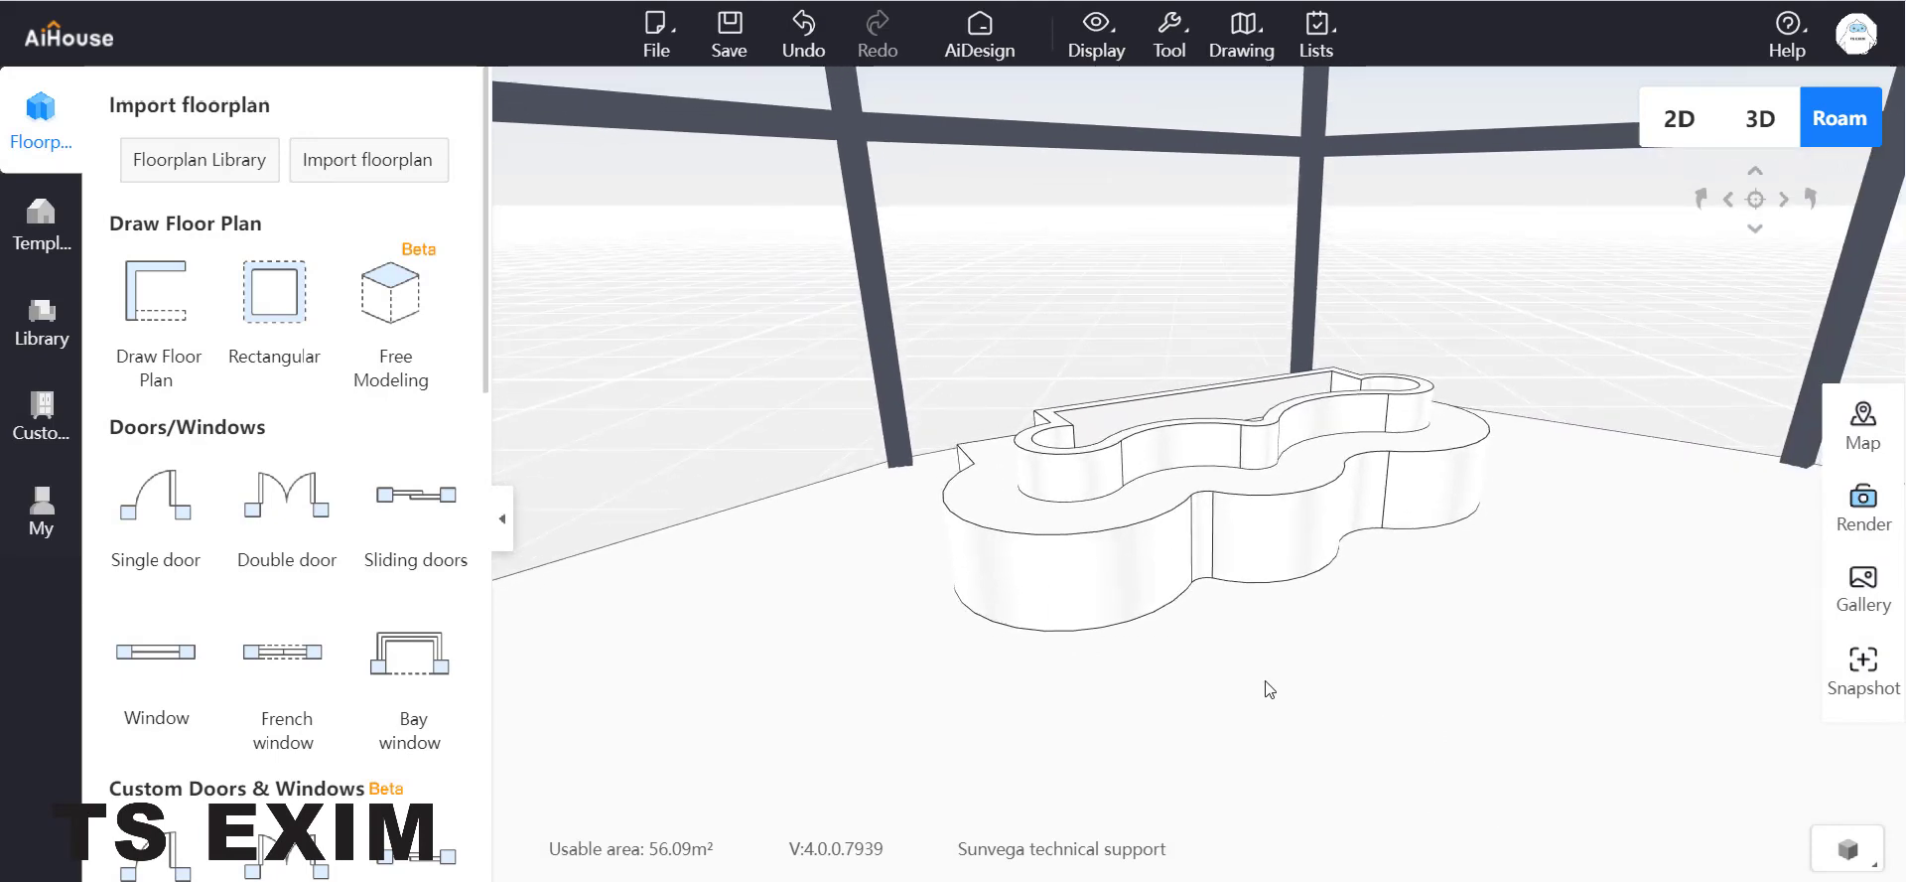
Apply the plain light grey material from the public Universal material library to the combined curved model
{"action": "left_click", "coordinate": [47, 343]}
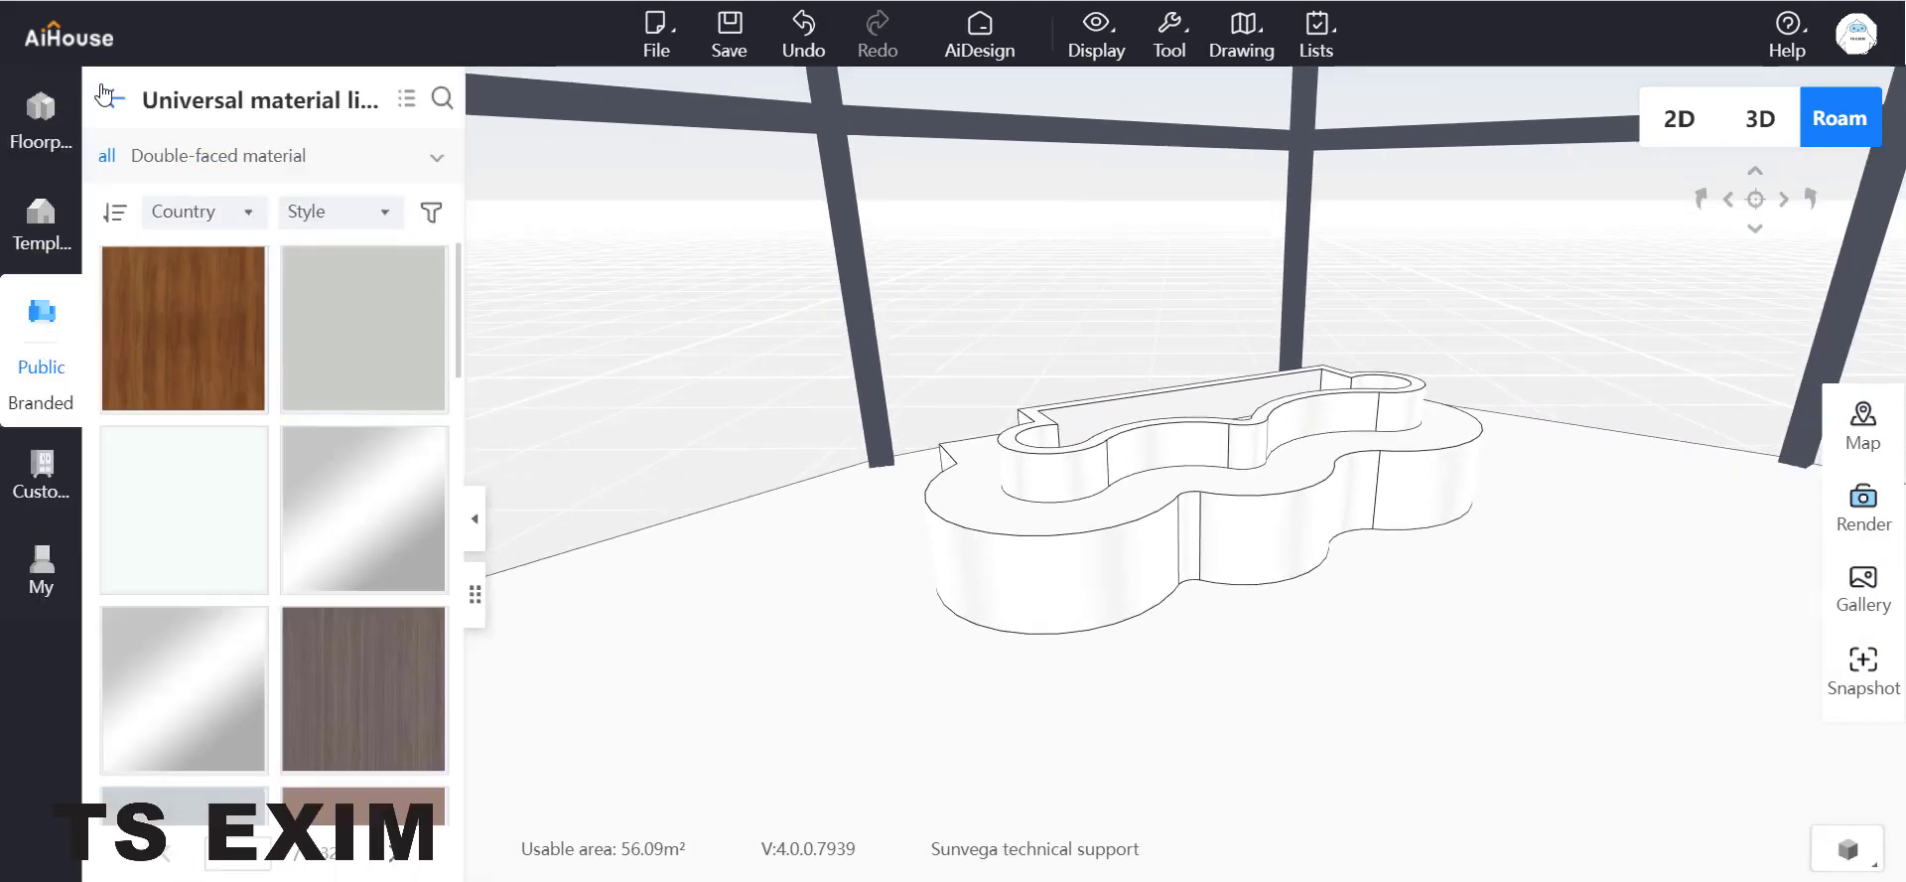
{"action": "left_click", "coordinate": [109, 98]}
{"action": "scroll", "coordinate": [460, 218], "scroll_direction": "down", "scroll_amount": 7}
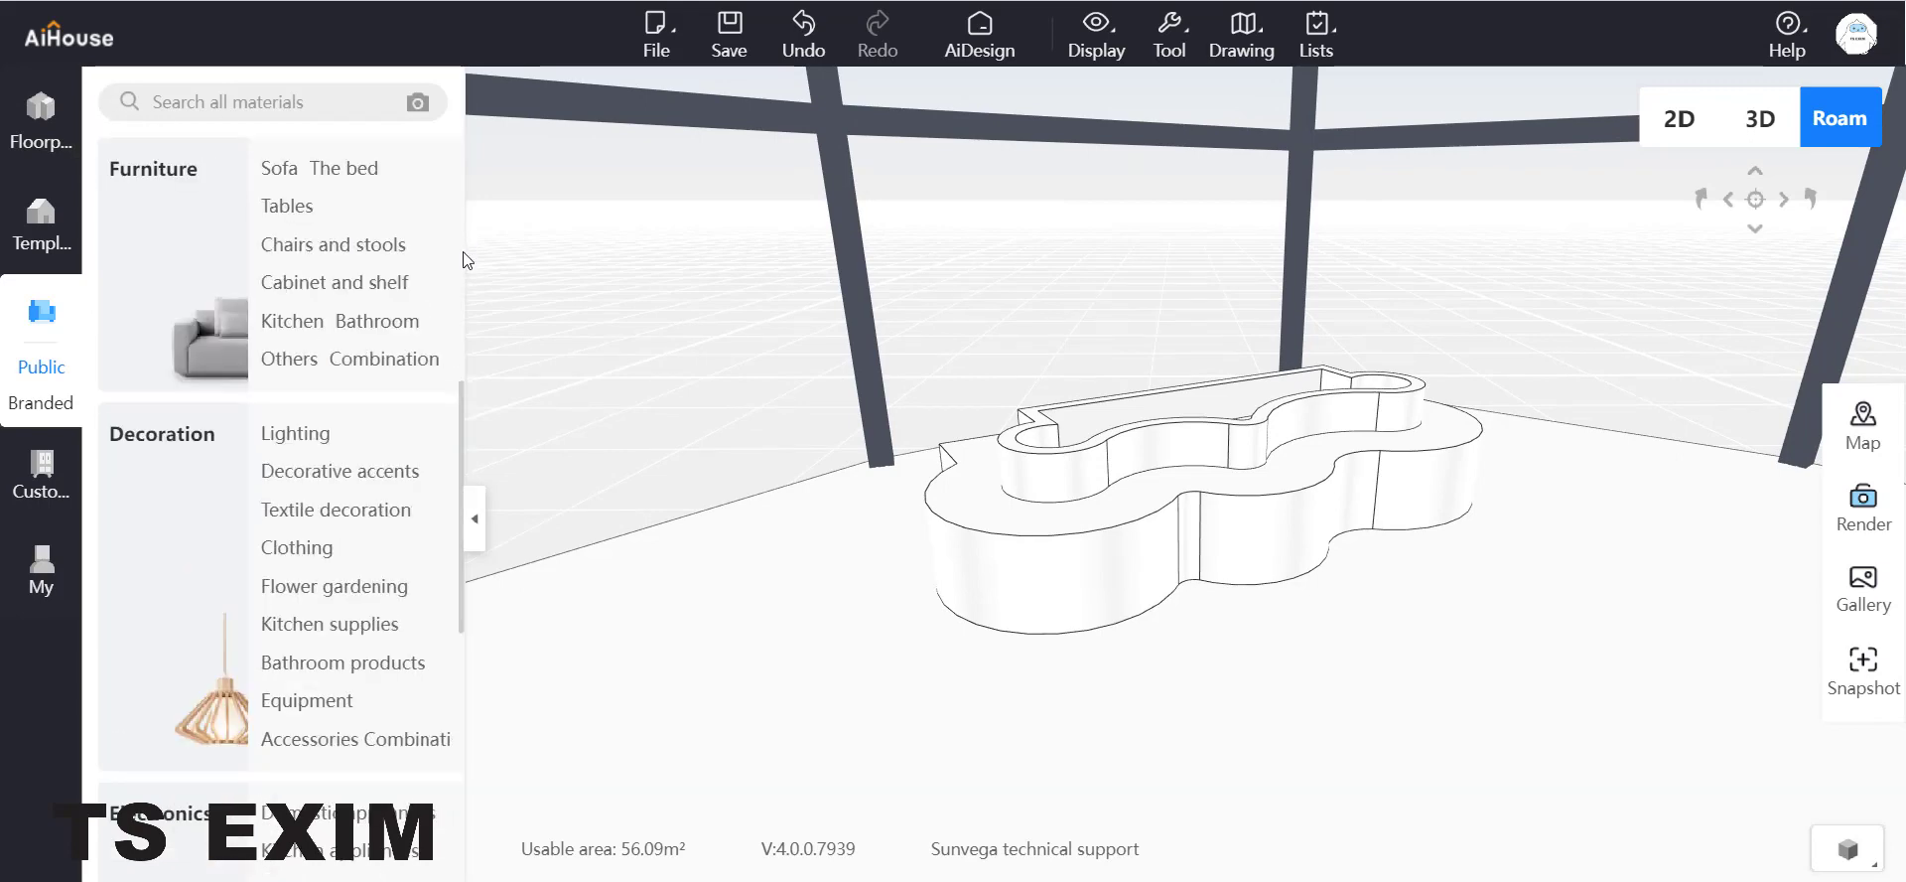
{"action": "scroll", "coordinate": [461, 331], "scroll_direction": "up", "scroll_amount": 7}
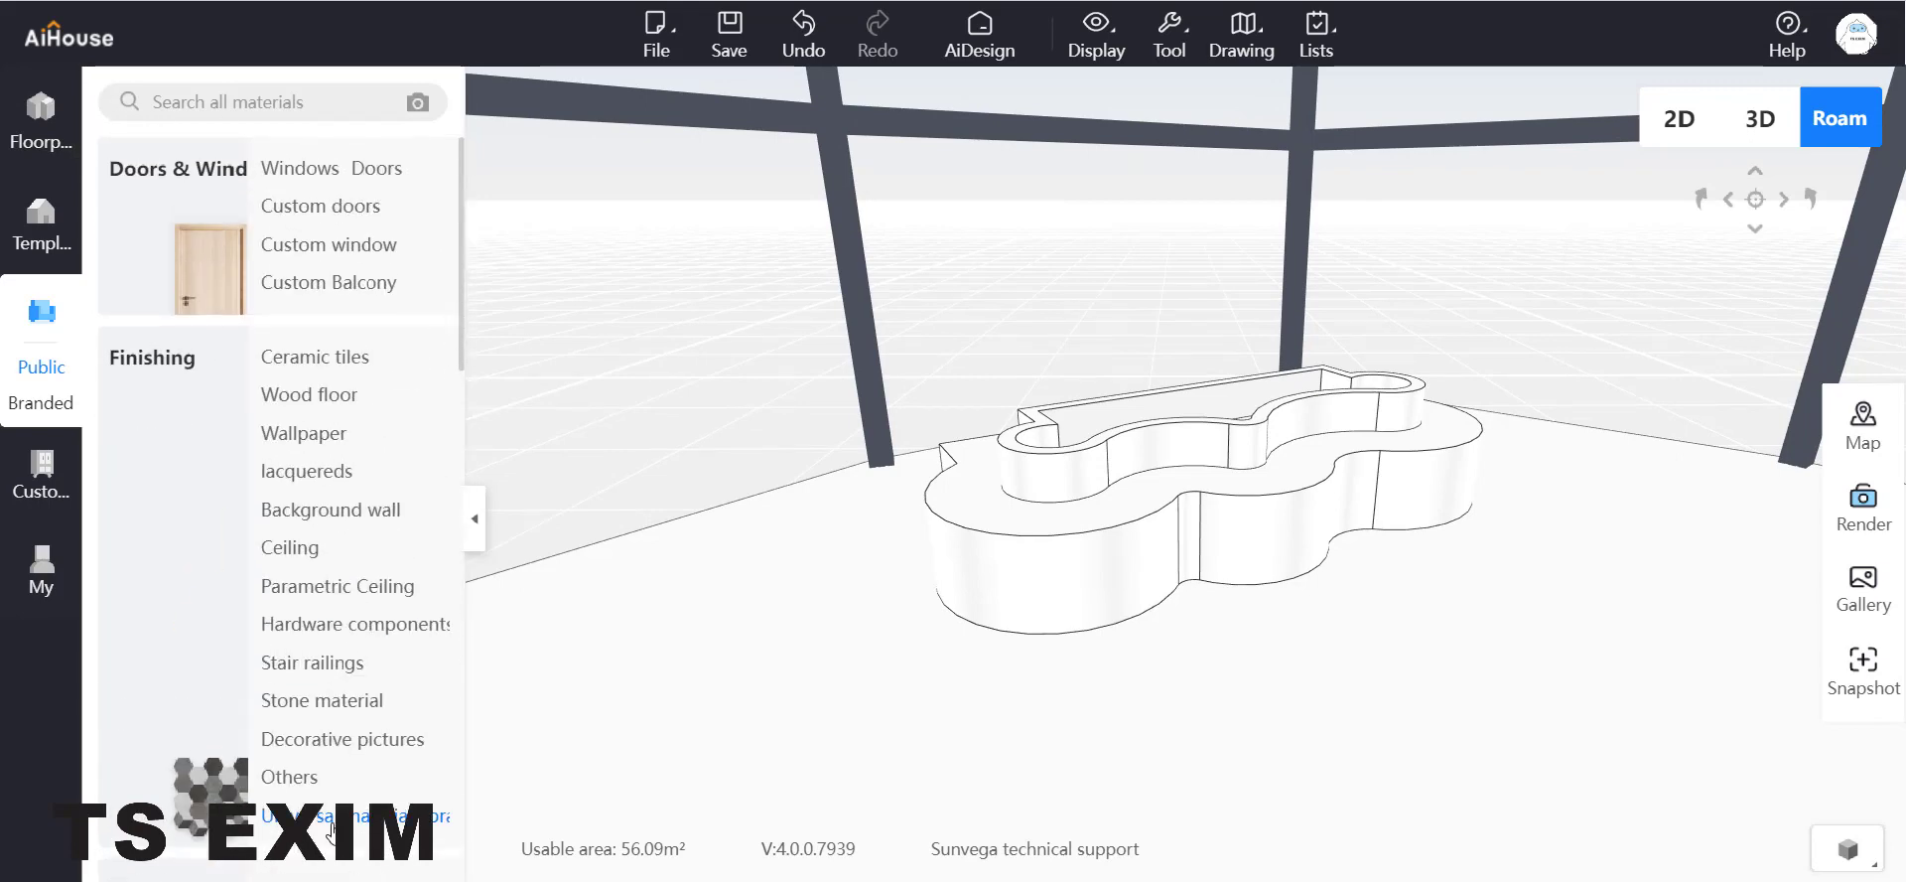
{"action": "left_click", "coordinate": [283, 814]}
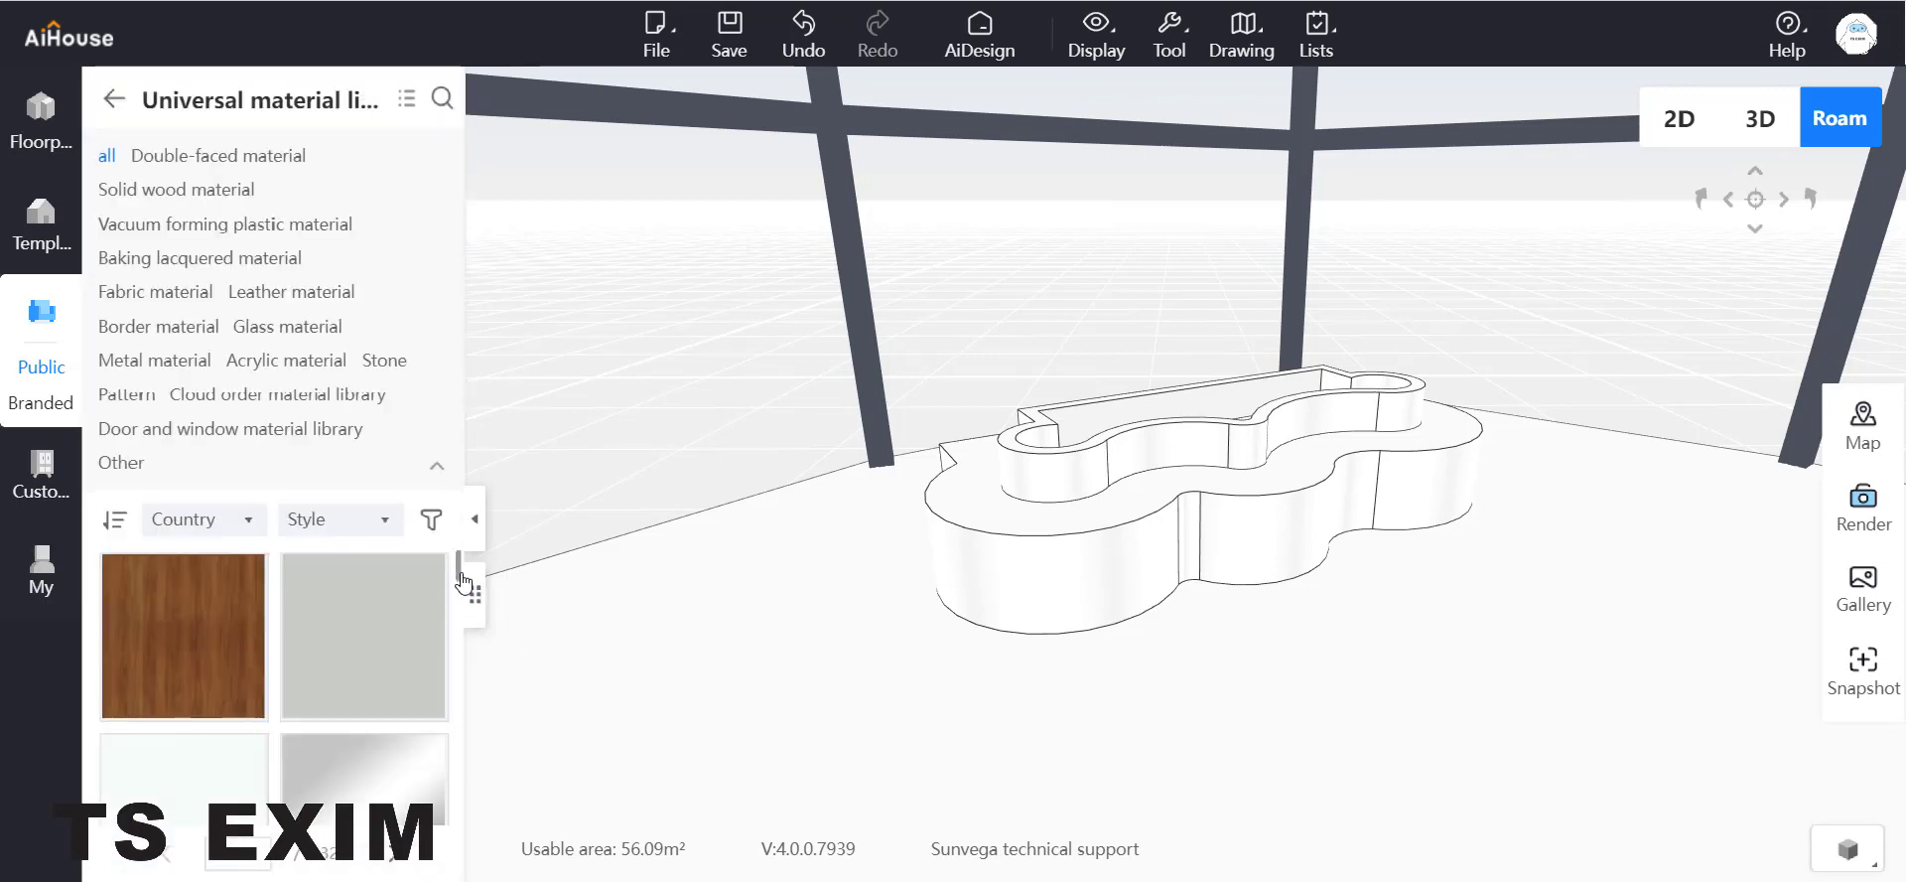
{"action": "left_click", "coordinate": [355, 622]}
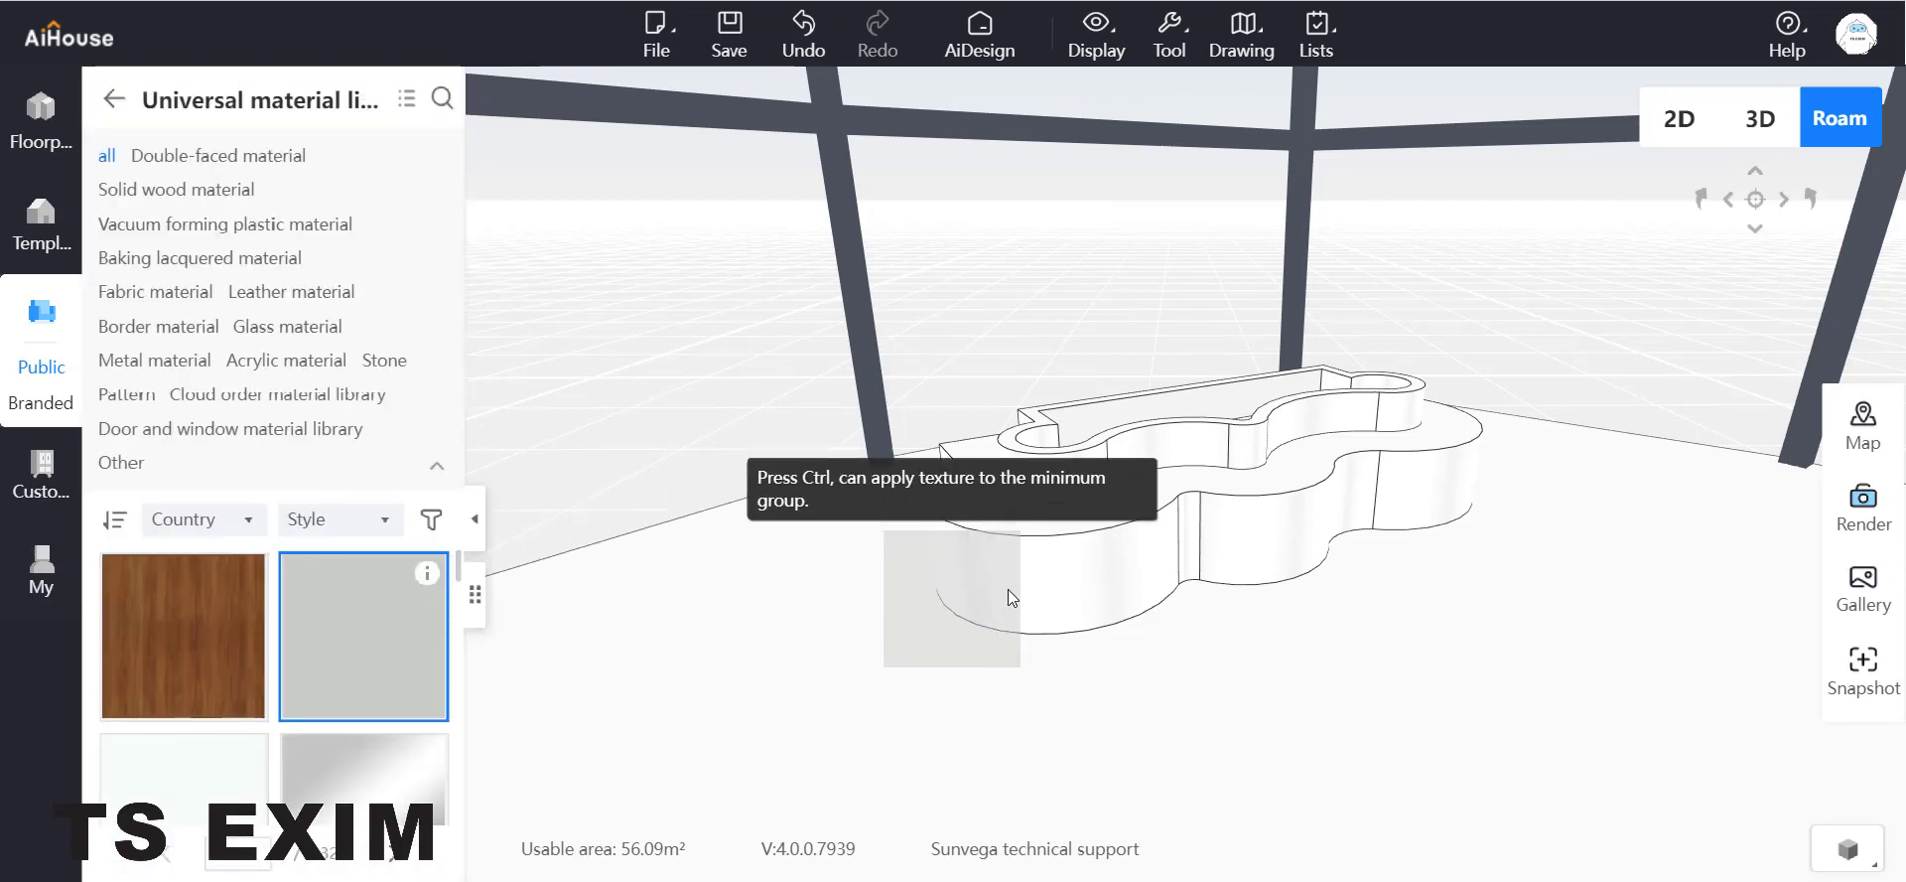
{"action": "left_click", "coordinate": [1058, 564]}
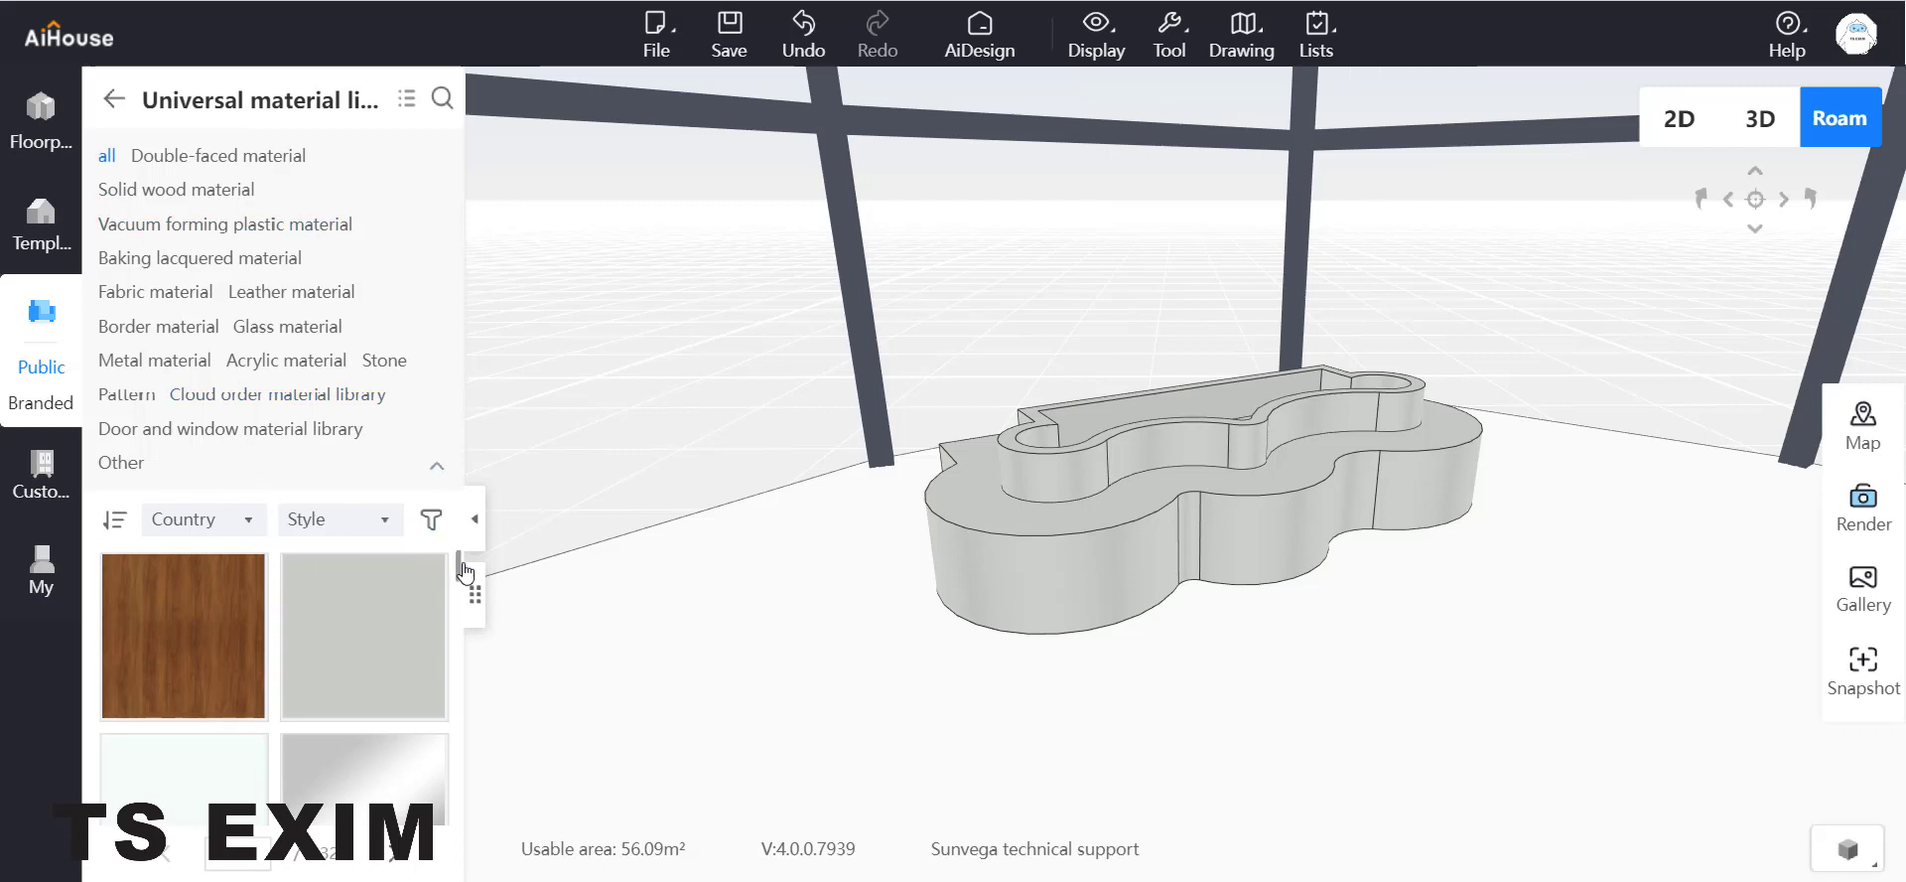
Try a grey material from the Universal material library on the floor, and replace it with the black wood-grain material
{"action": "left_click_drag", "start_coordinate": [457, 569], "coordinate": [457, 665]}
{"action": "left_click_drag", "start_coordinate": [366, 572], "coordinate": [652, 718]}
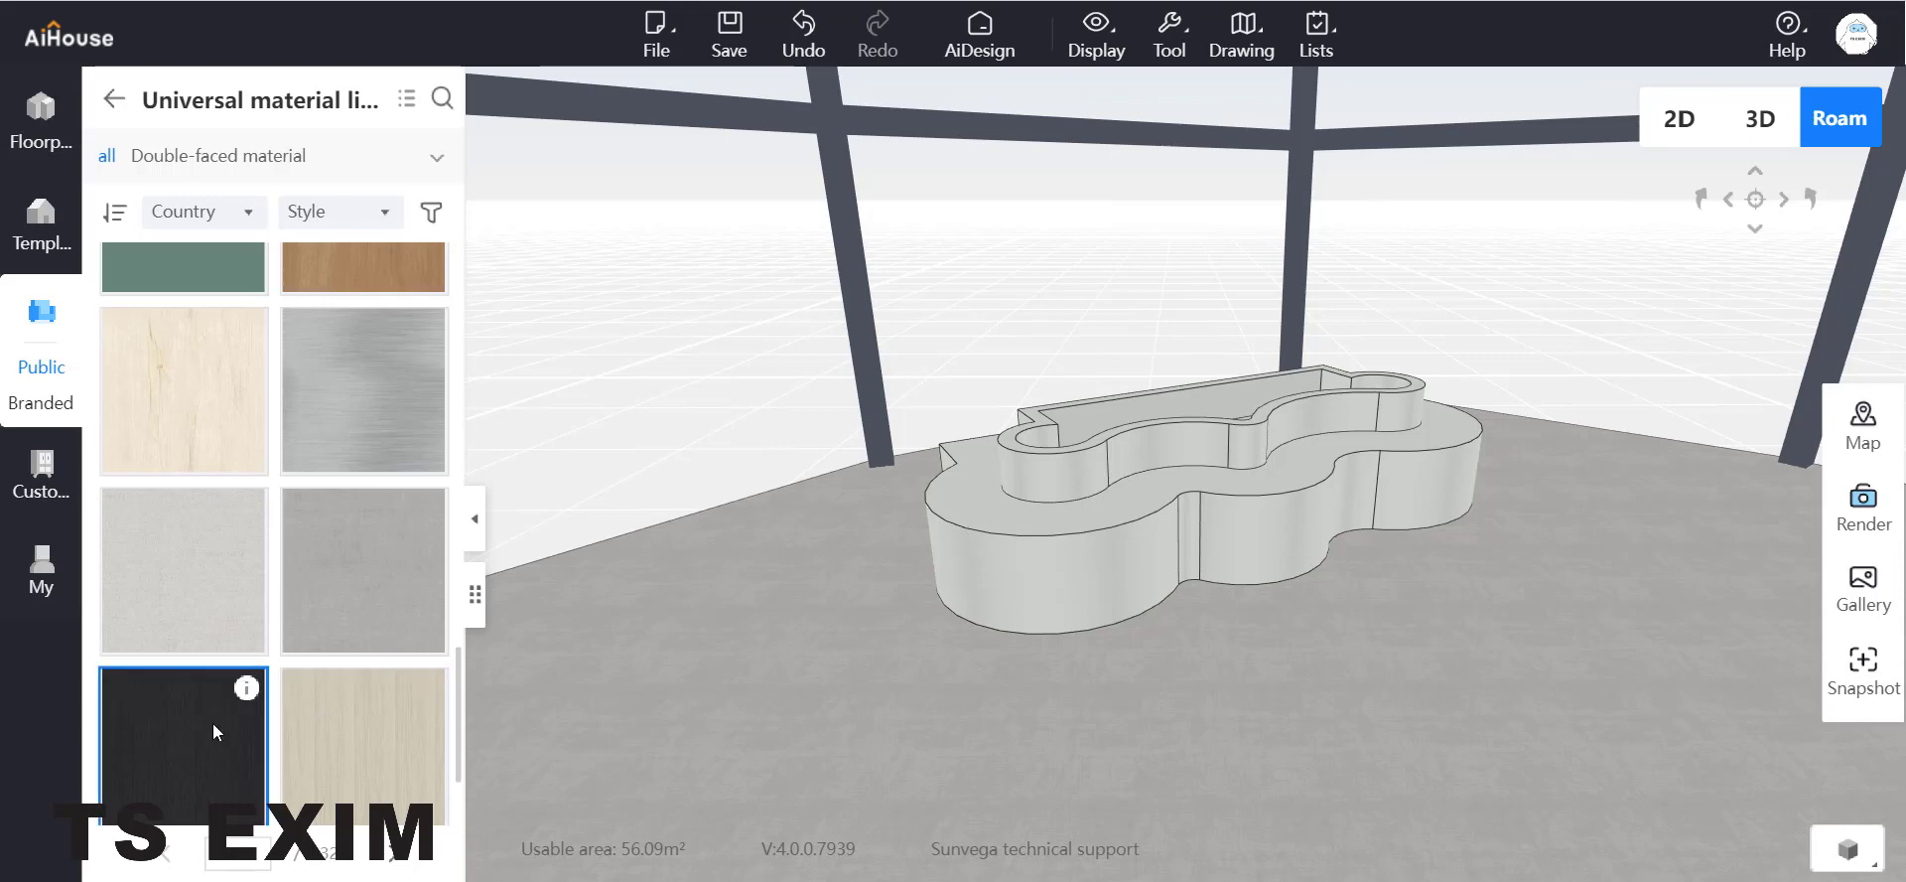
{"action": "left_click_drag", "start_coordinate": [212, 723], "coordinate": [745, 683]}
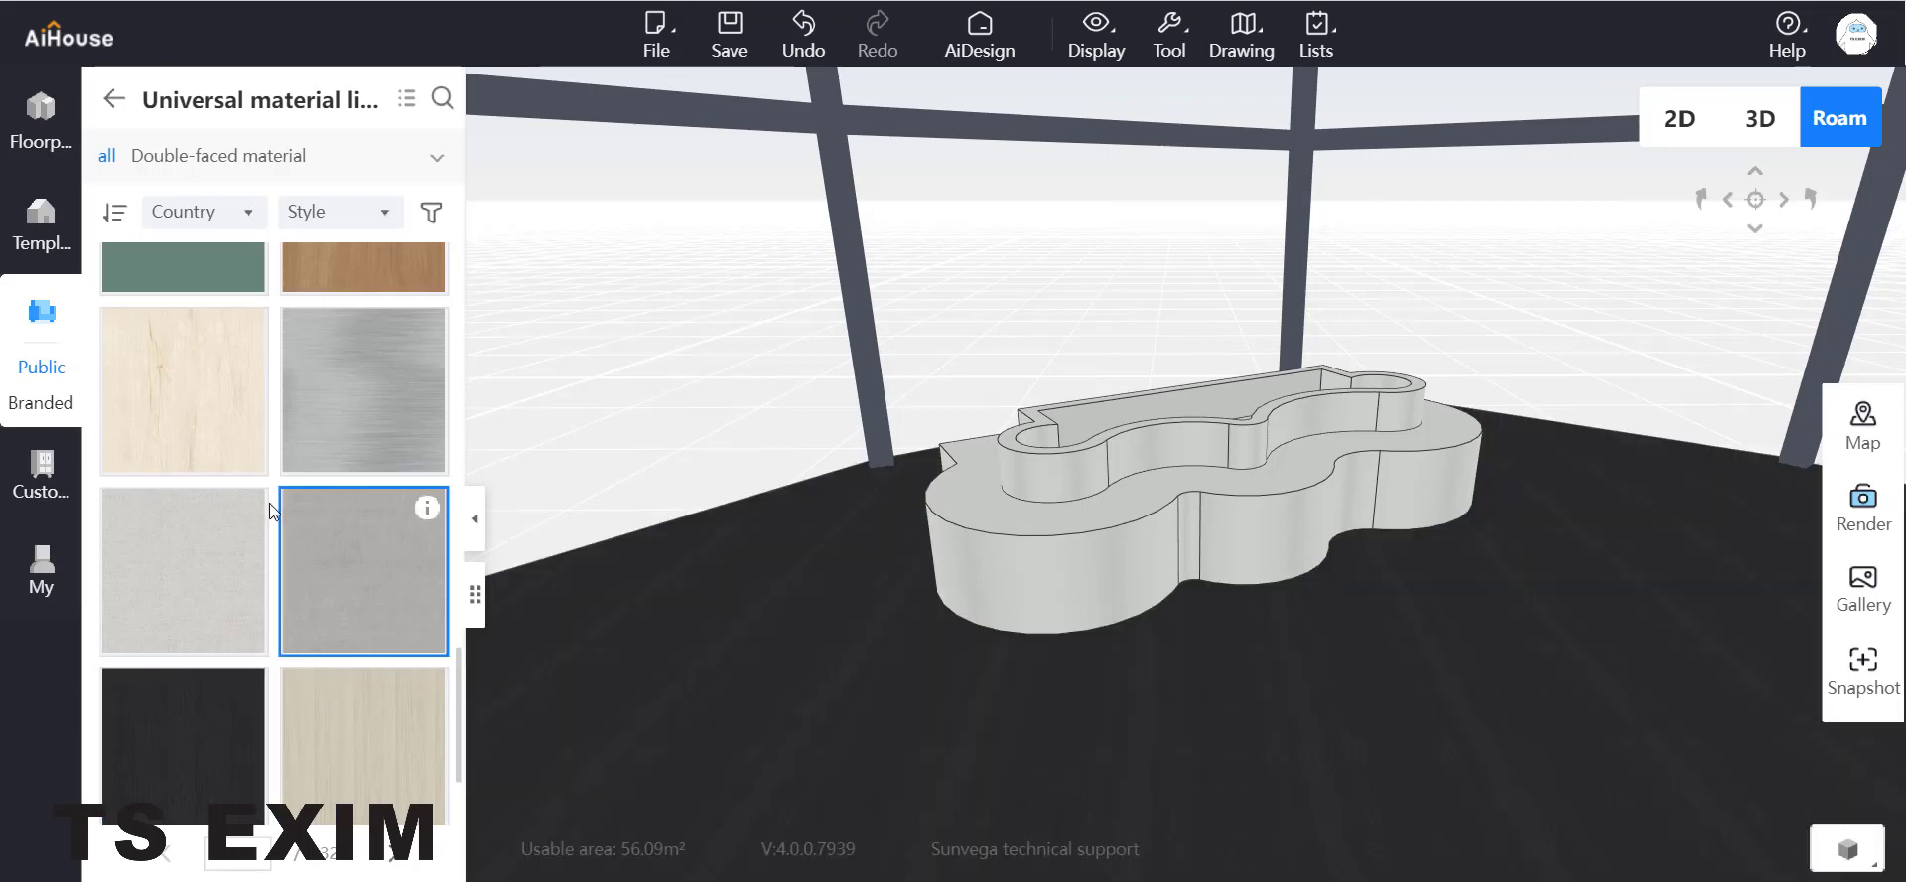
Browse the plant models in the public library's Flower gardening category under Decoration
{"action": "scroll", "coordinate": [270, 512], "scroll_direction": "up", "scroll_amount": 10}
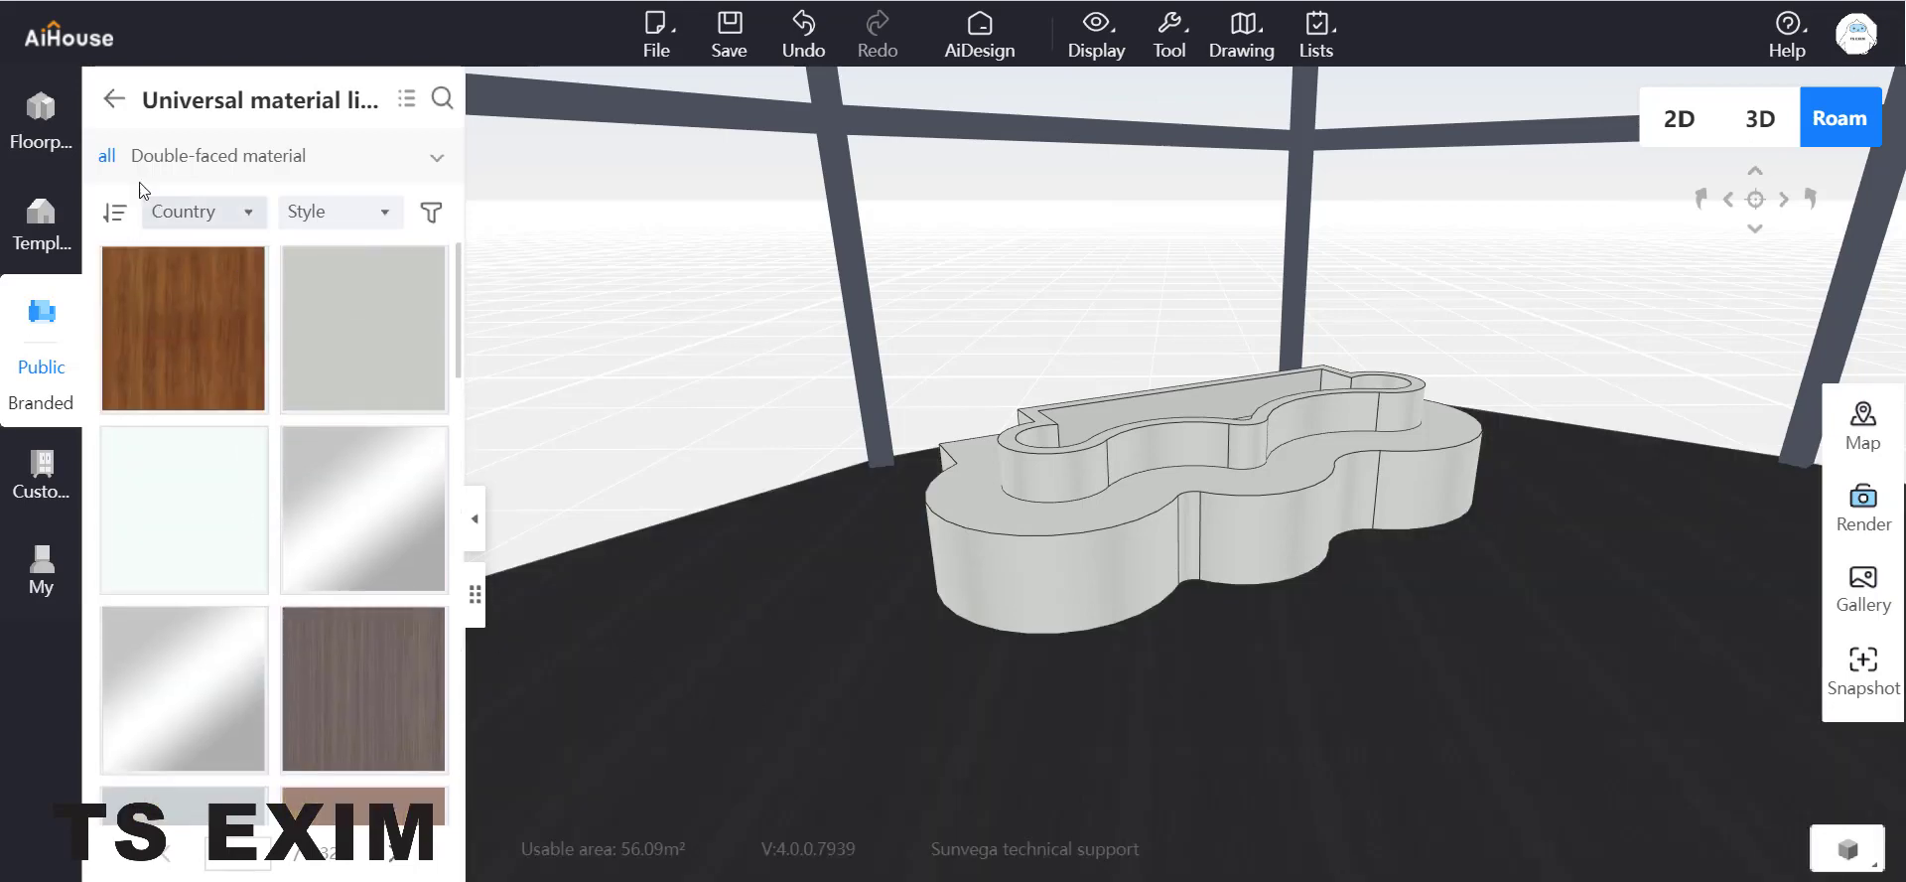
{"action": "left_click", "coordinate": [114, 99]}
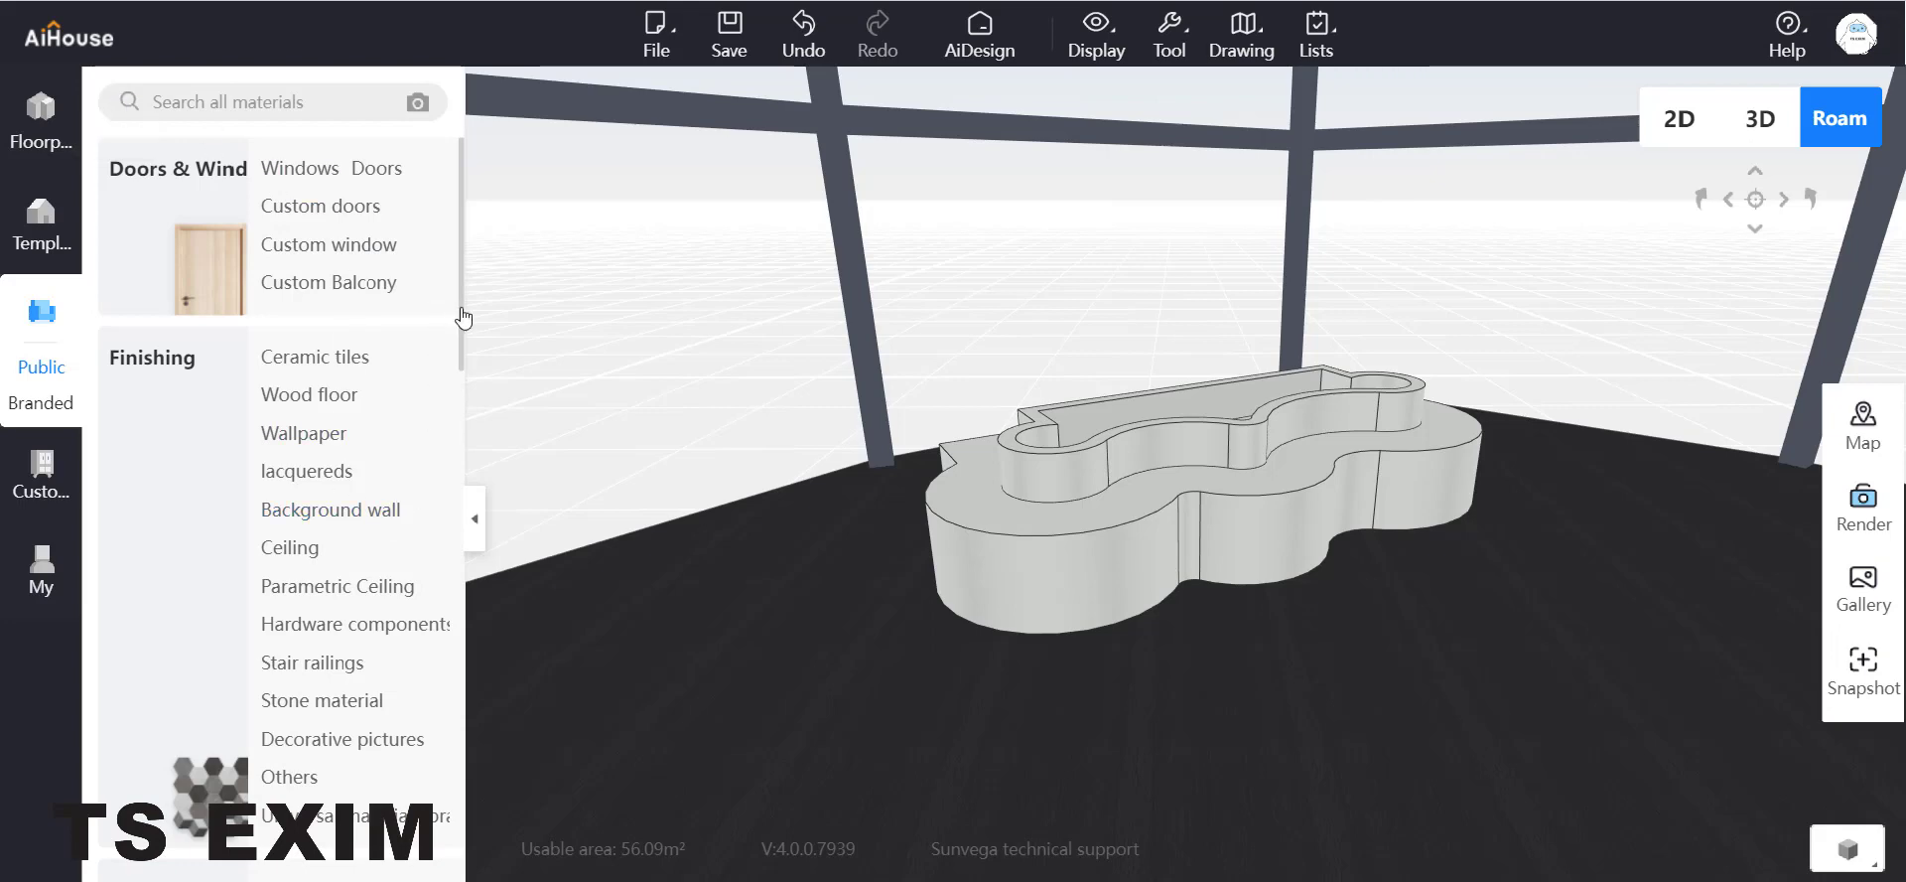
{"action": "left_click_drag", "start_coordinate": [463, 318], "coordinate": [465, 574]}
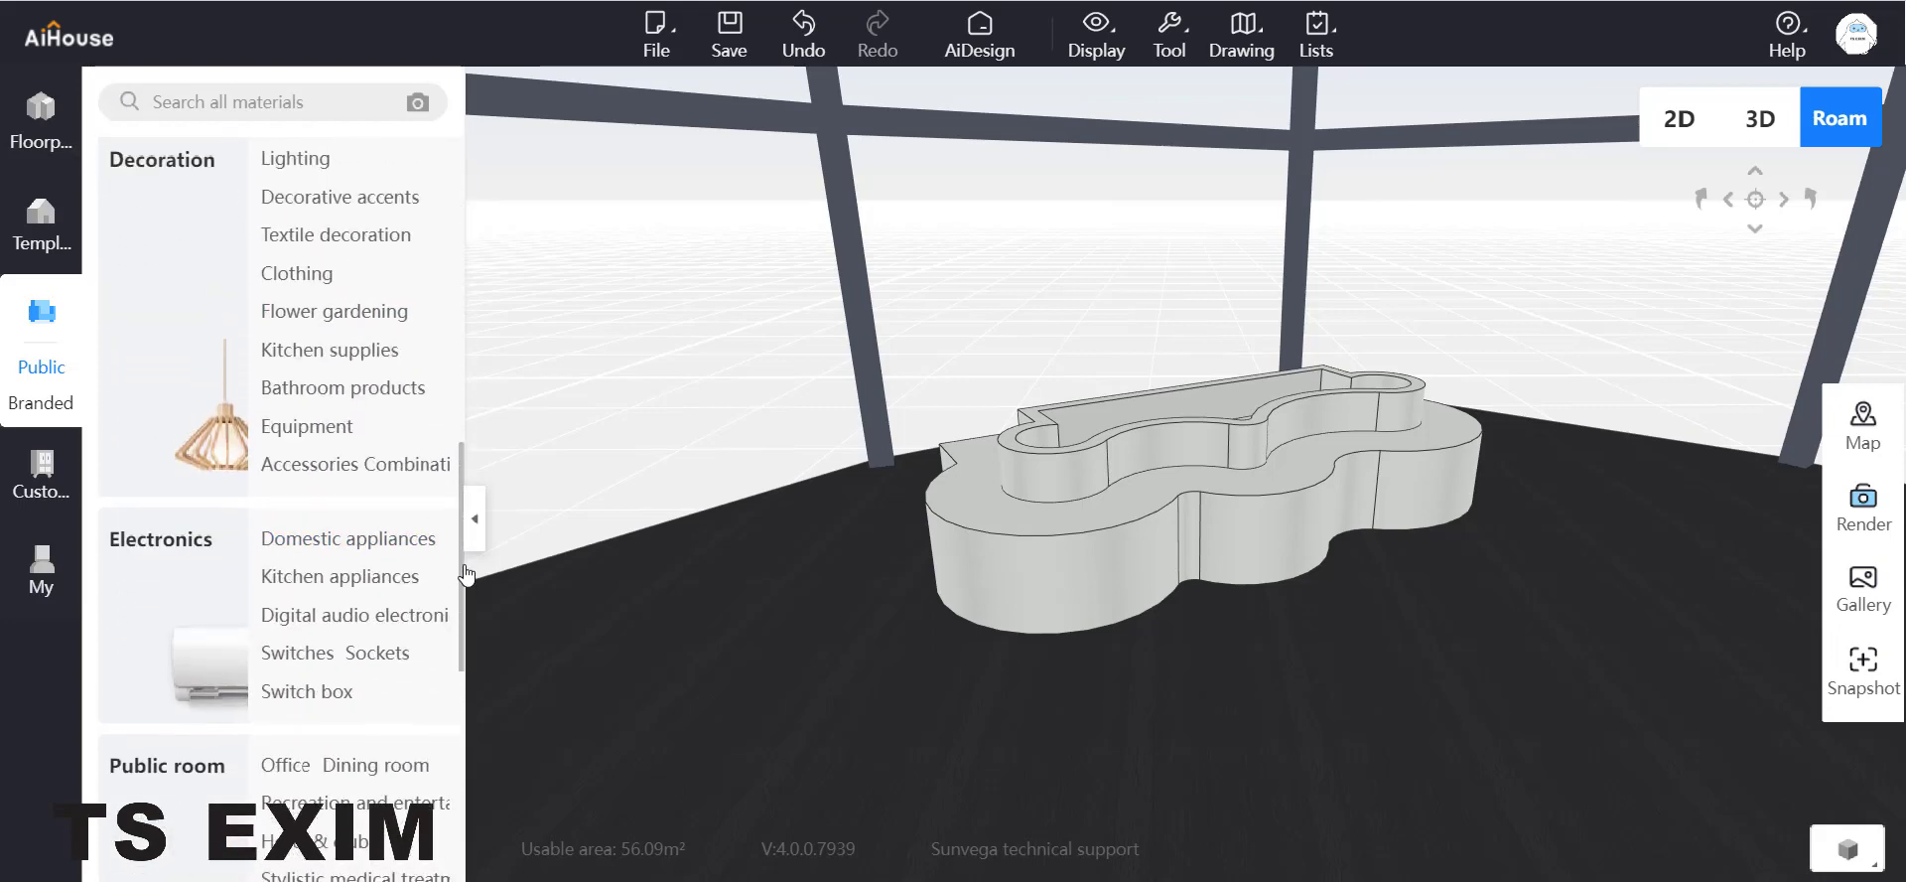
{"action": "scroll", "coordinate": [208, 371], "scroll_direction": "up", "scroll_amount": 1}
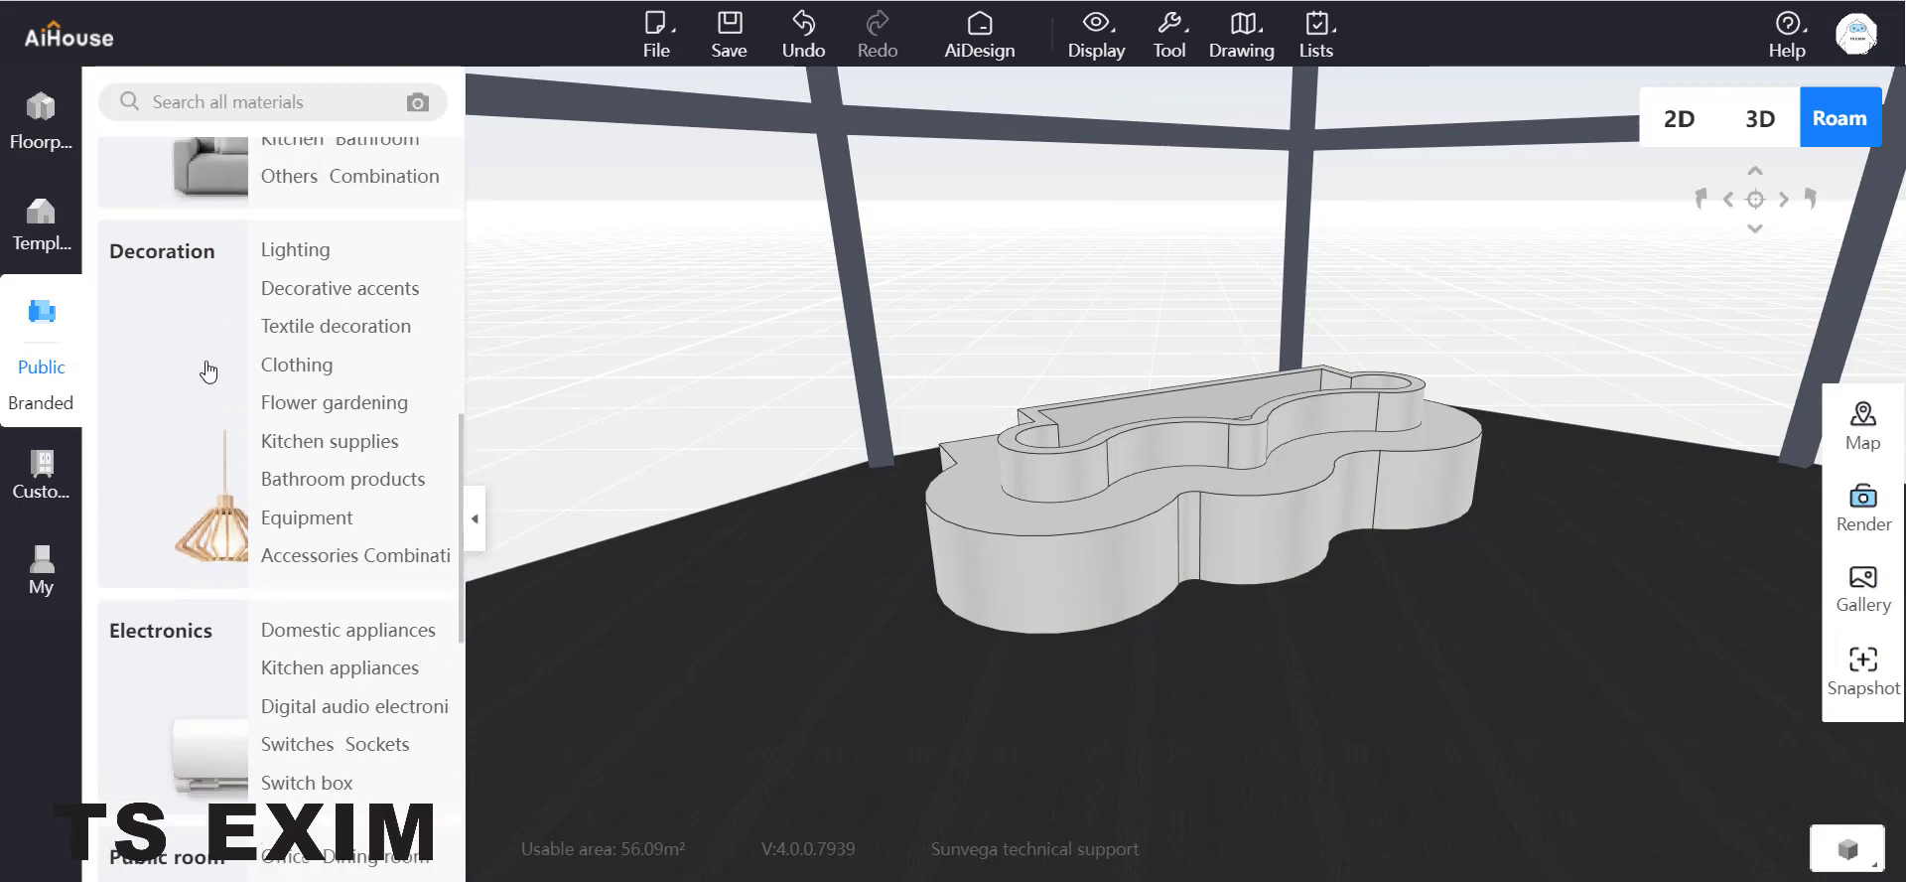
{"action": "left_click", "coordinate": [340, 409]}
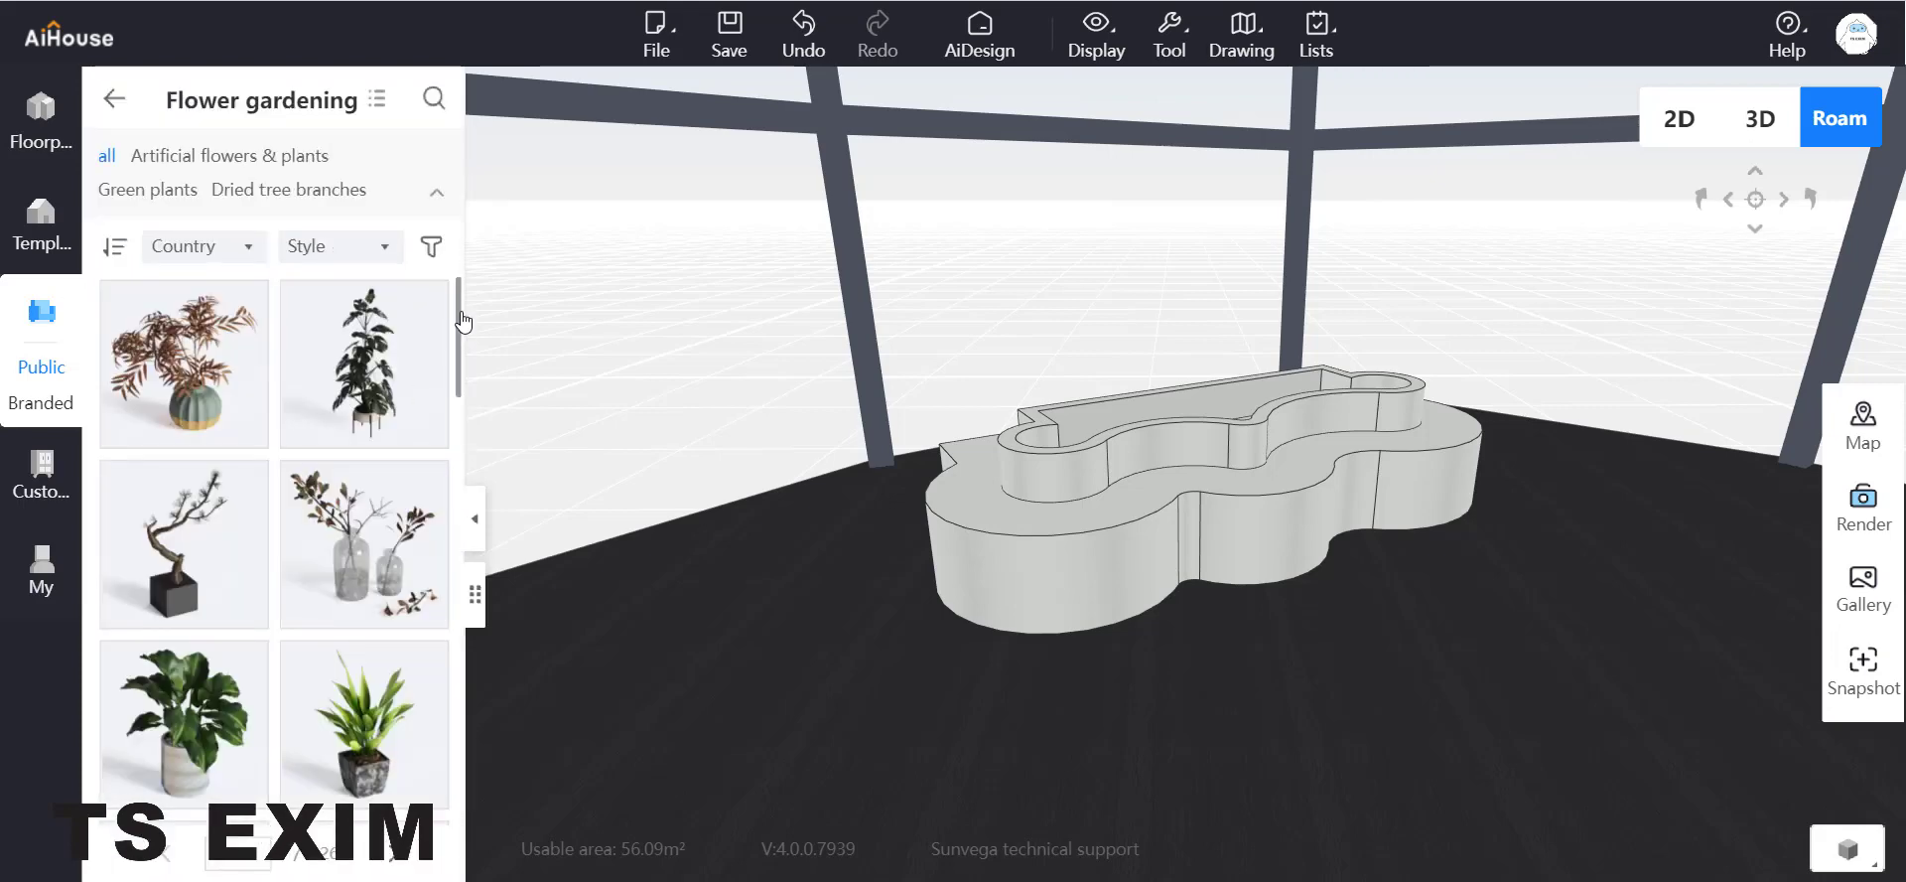
{"action": "scroll", "coordinate": [223, 525], "scroll_direction": "down", "scroll_amount": 10}
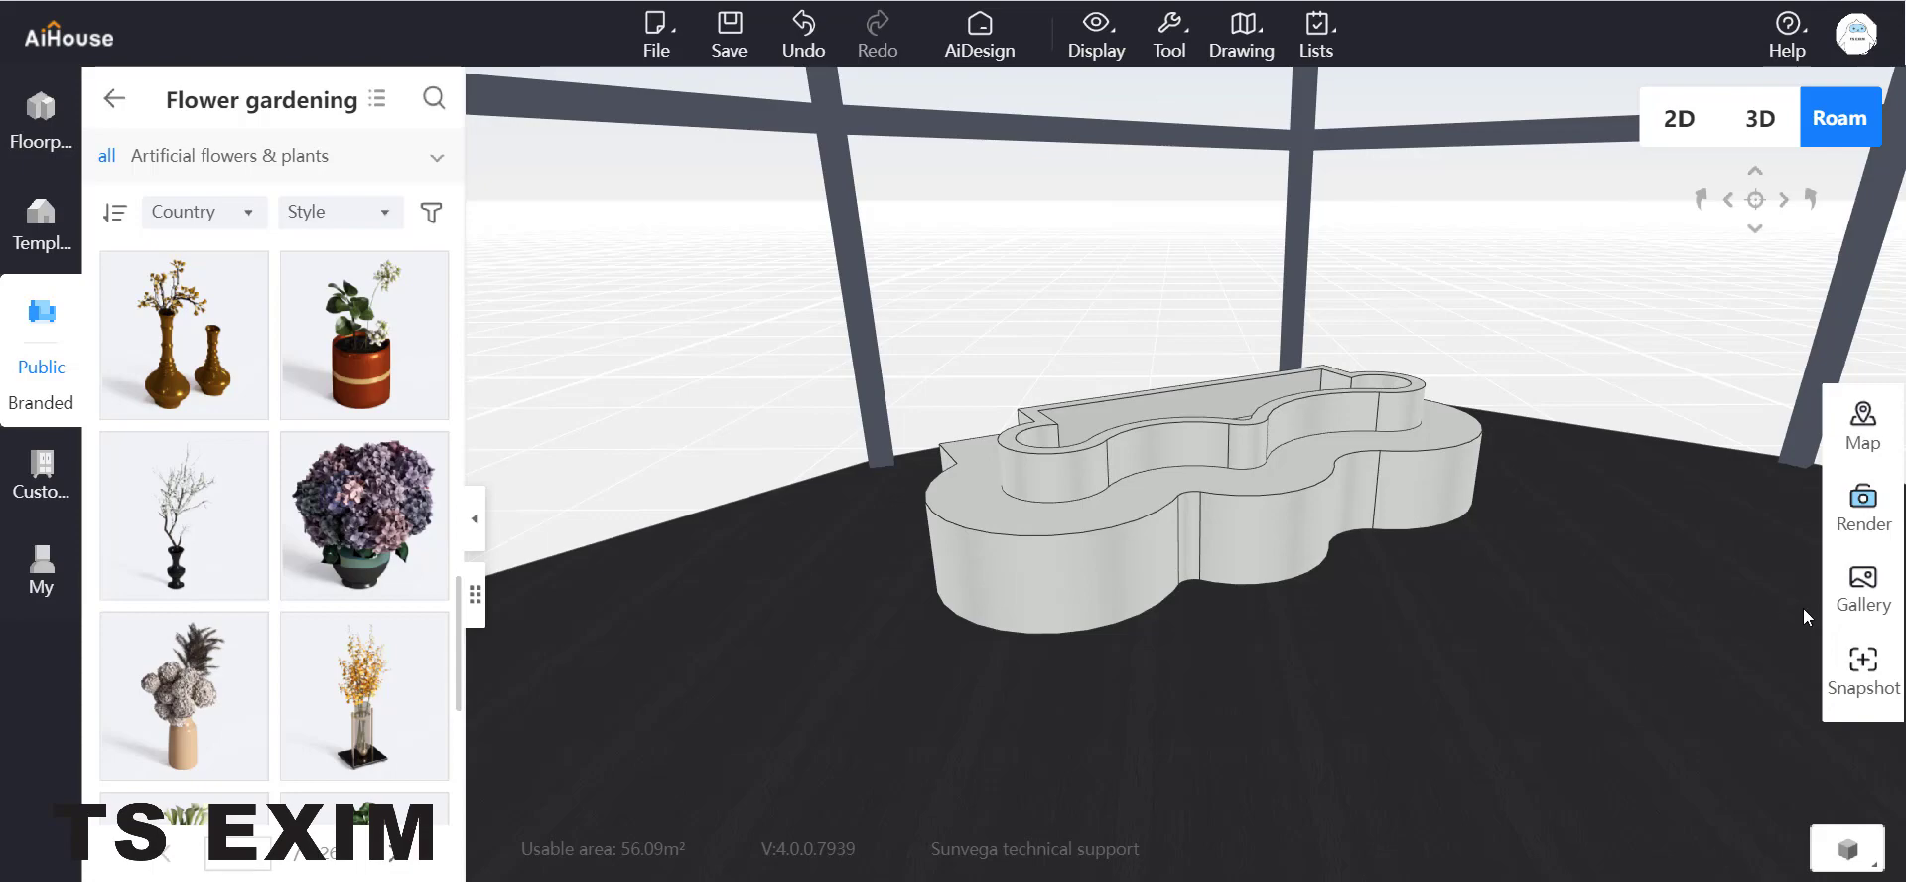
View the two most recent Indoor gardens seat renders in the gallery and compare their outdoor backgrounds and lighting
{"action": "left_click", "coordinate": [1864, 588]}
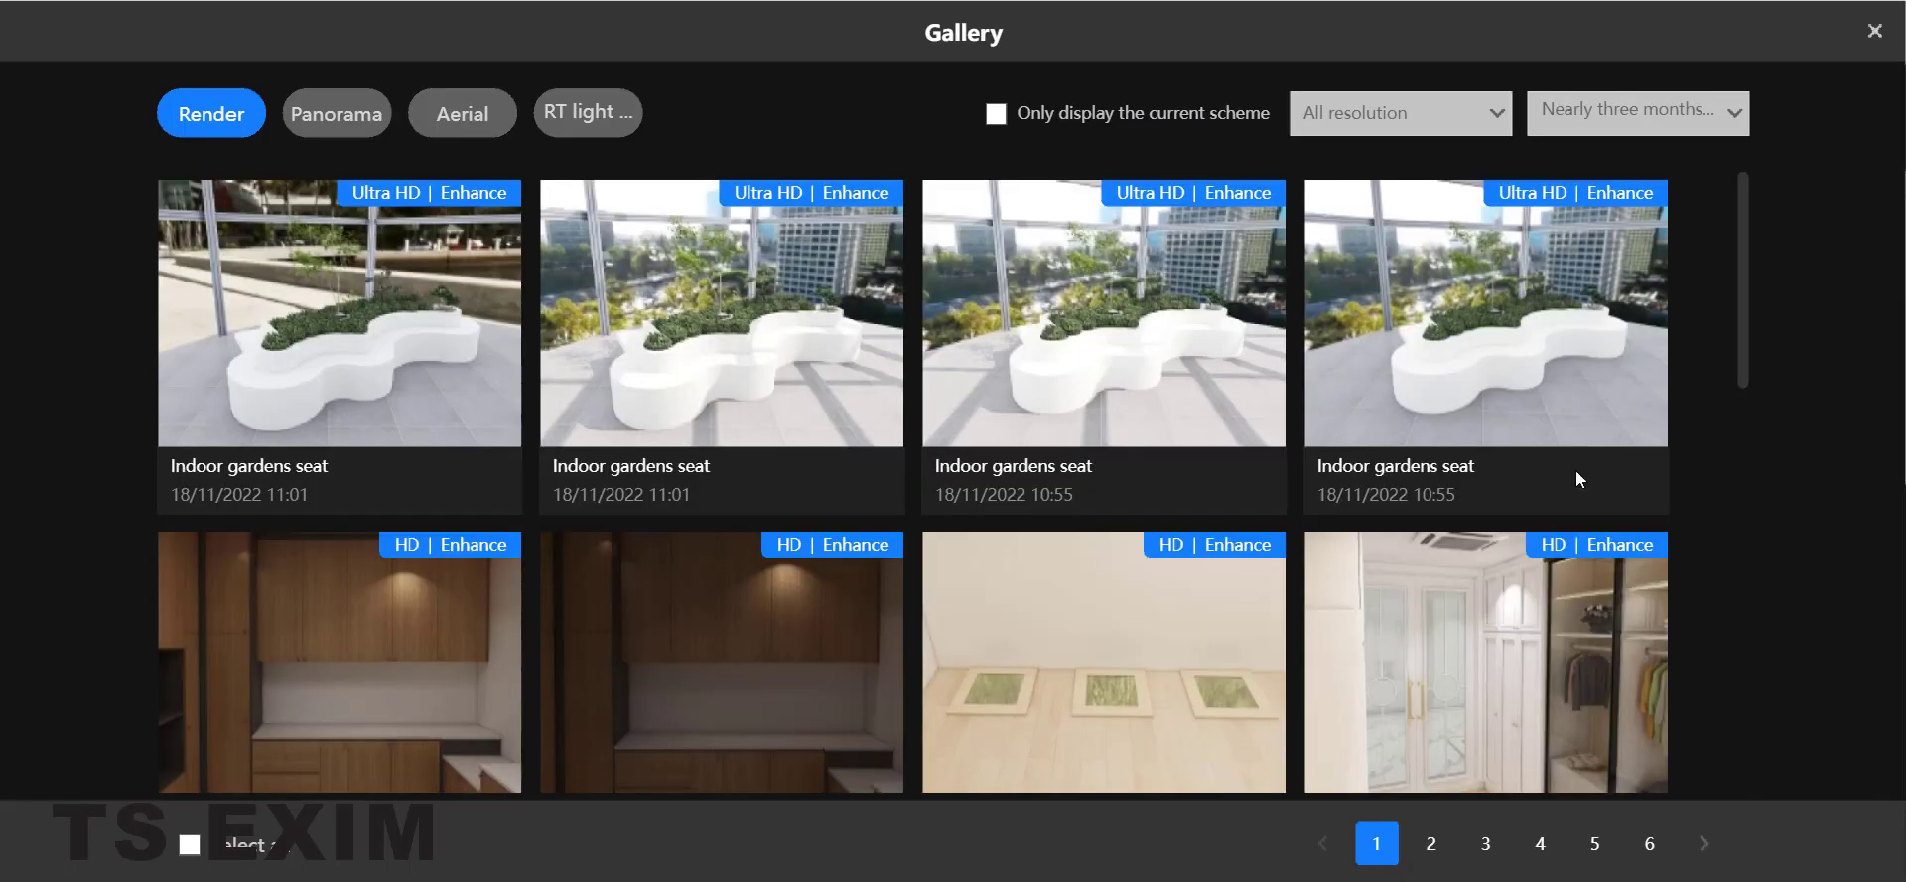
{"action": "left_click", "coordinate": [407, 290]}
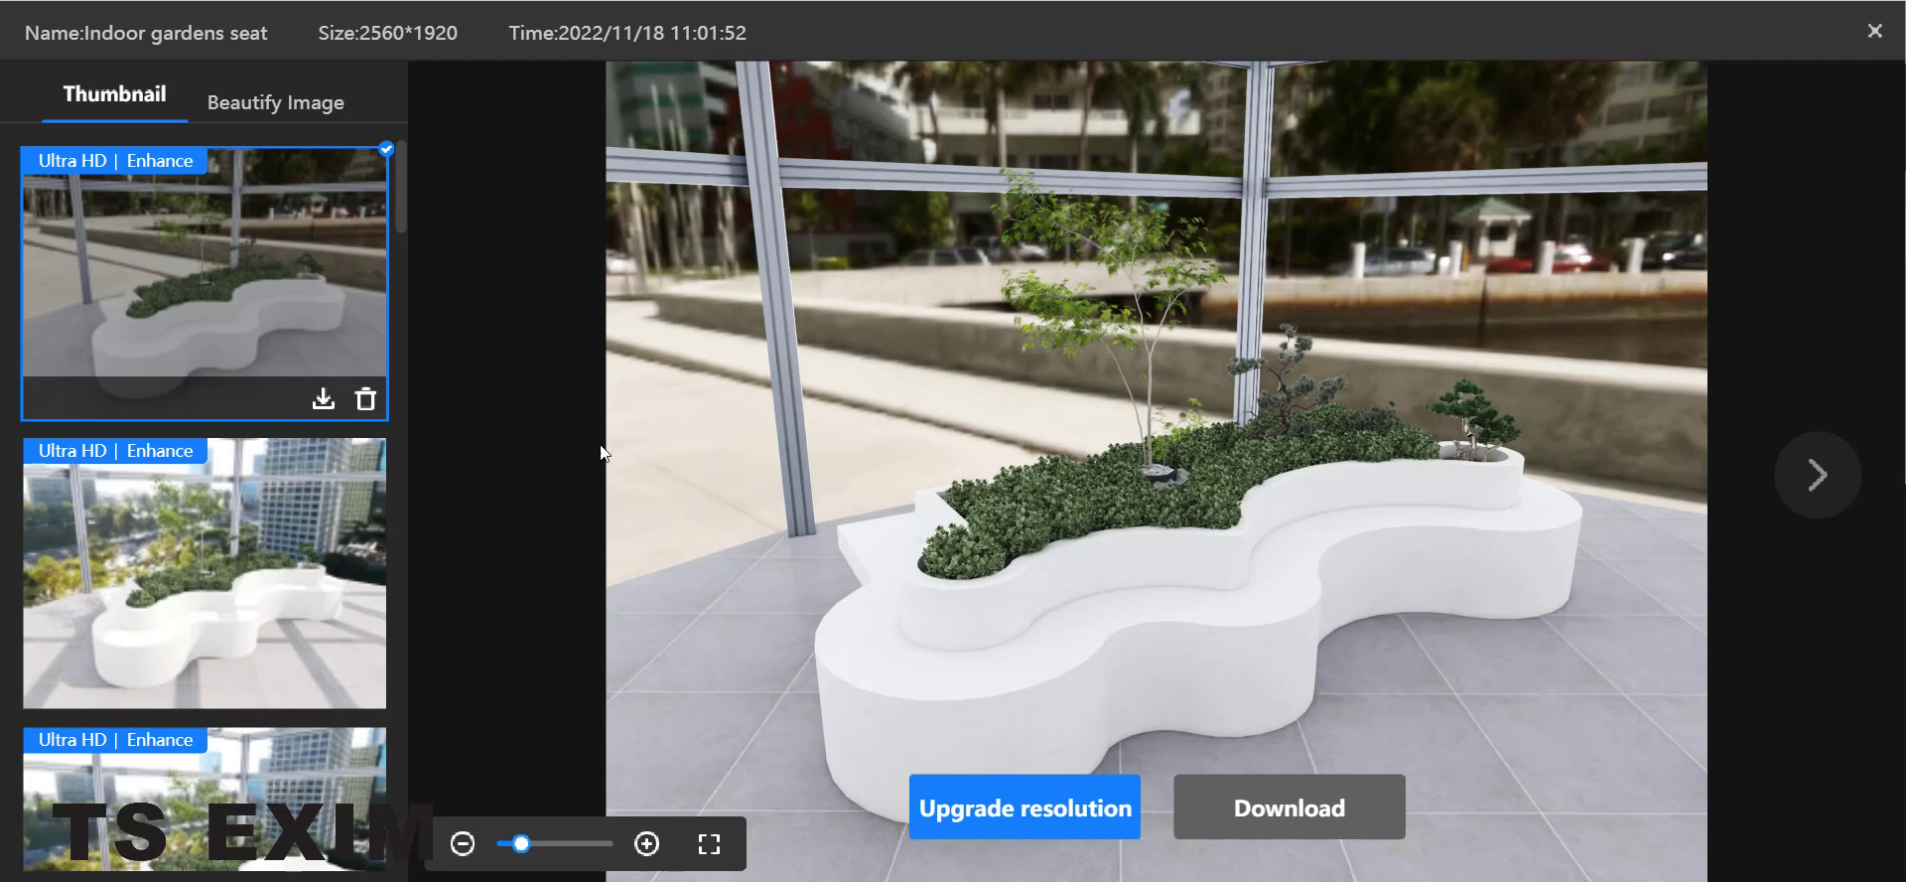
{"action": "left_click", "coordinate": [311, 548]}
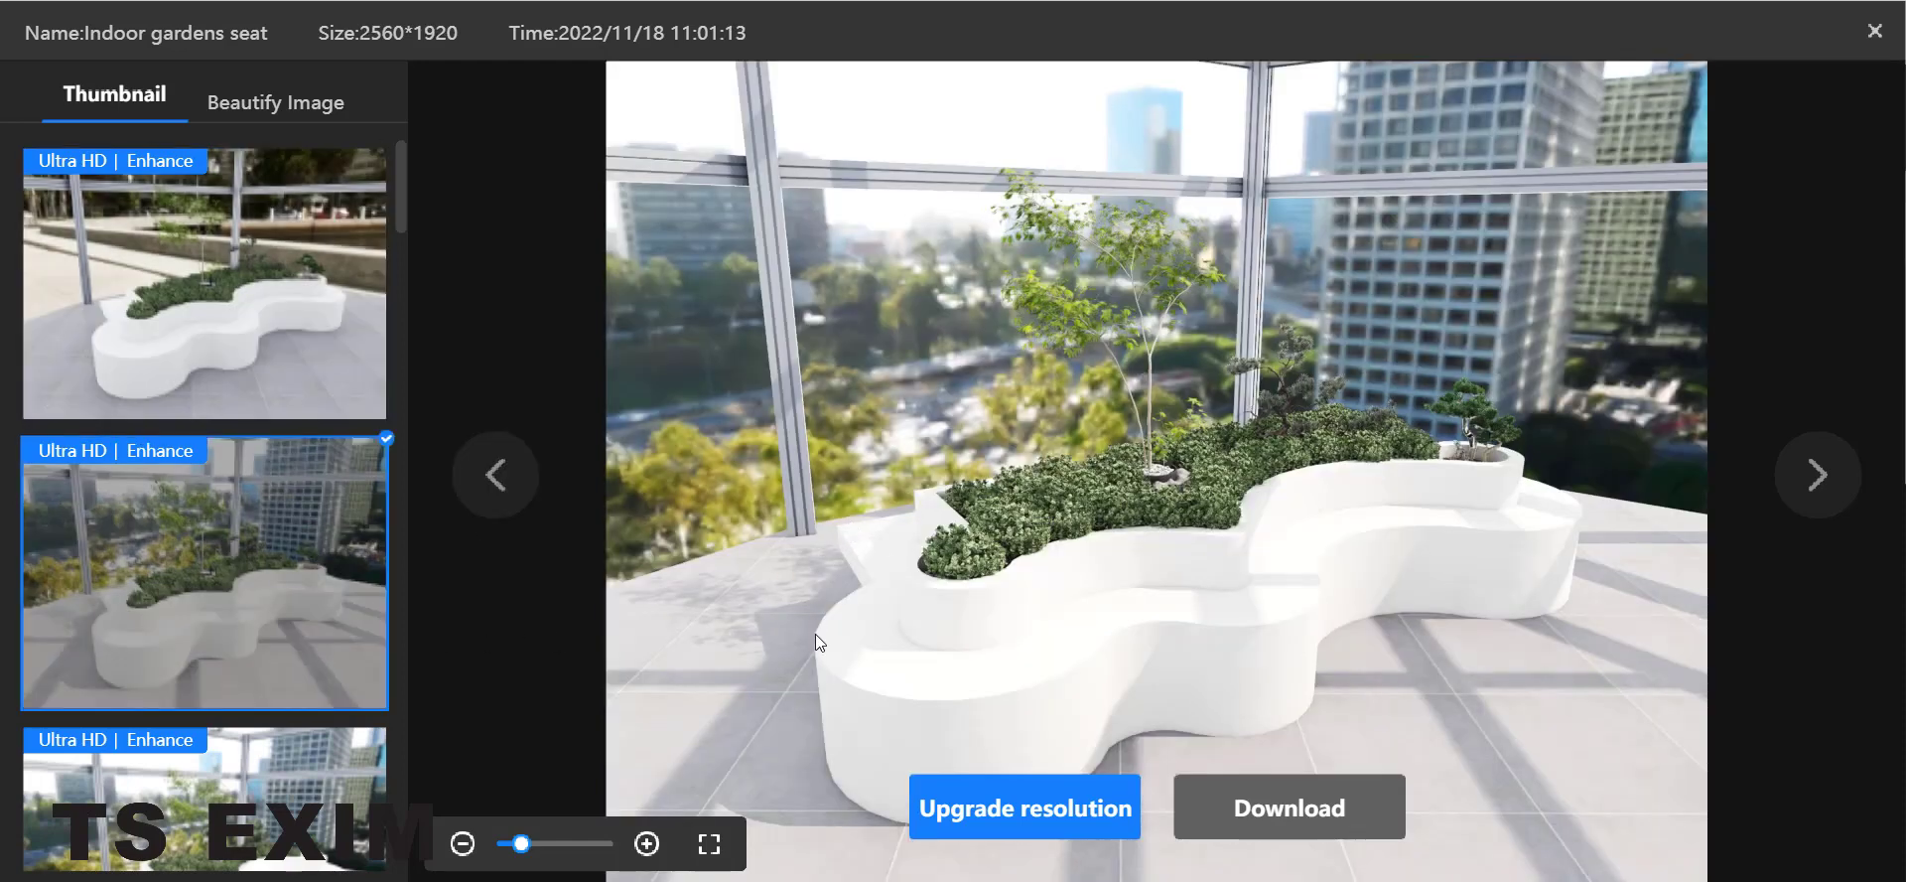
{"action": "left_click", "coordinate": [302, 282]}
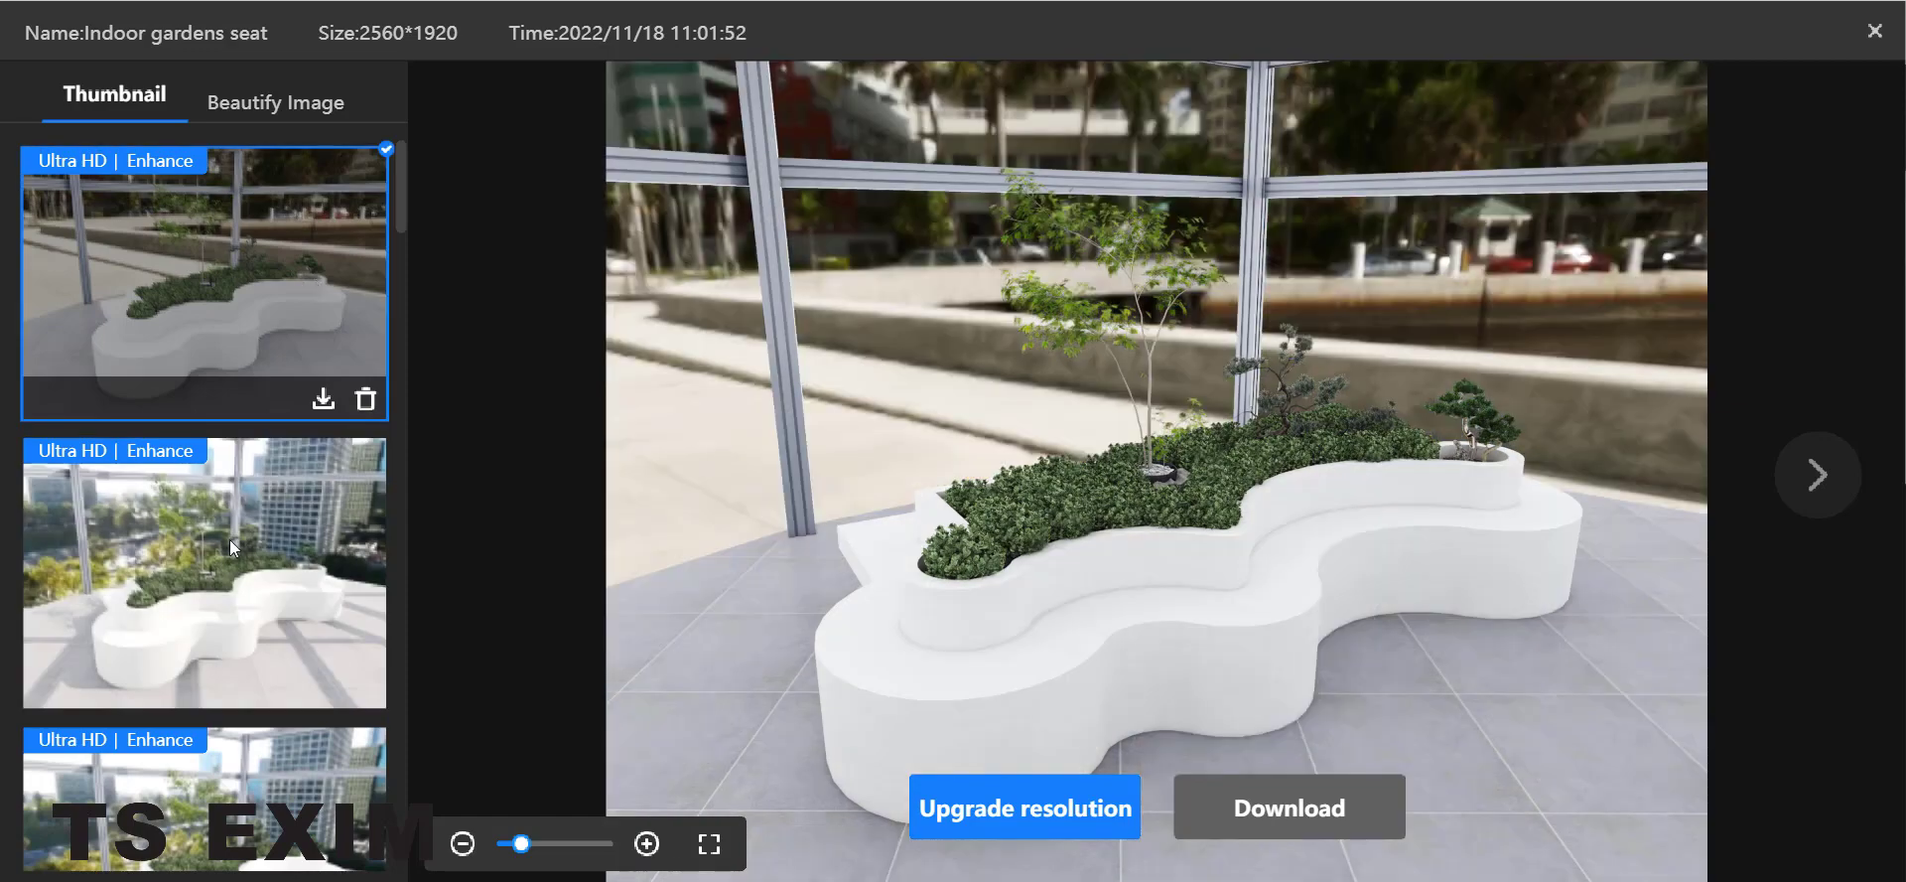
{"action": "left_click", "coordinate": [230, 544]}
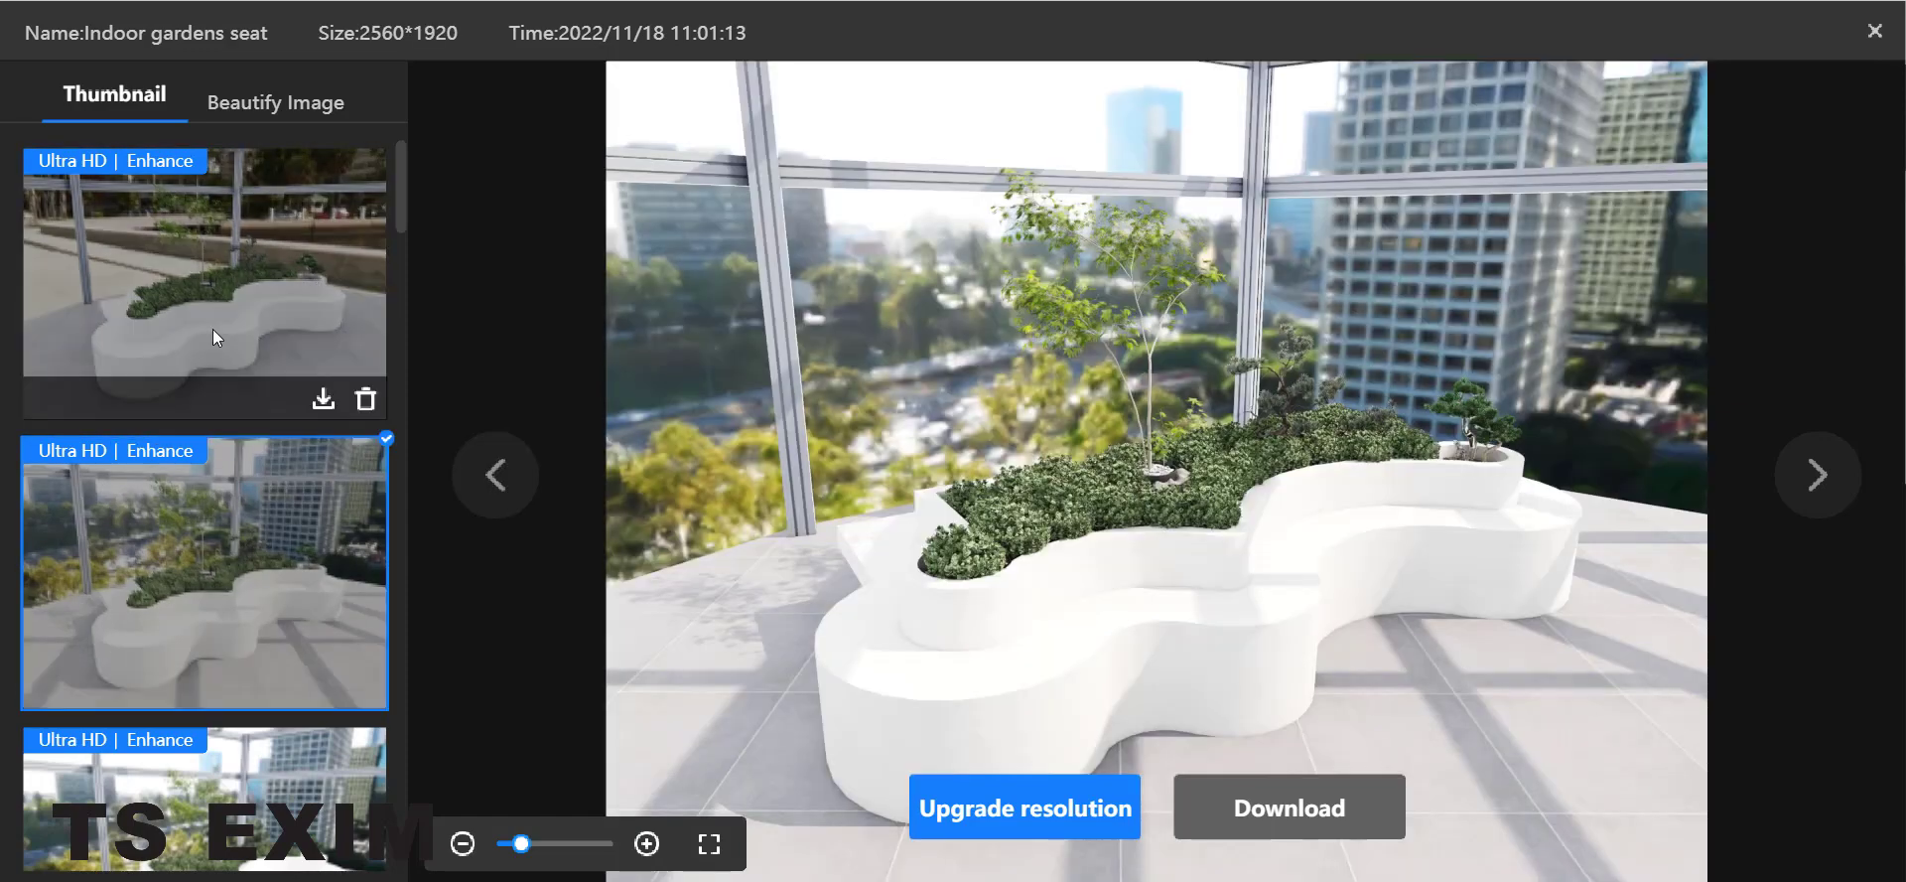
{"action": "left_click", "coordinate": [212, 330]}
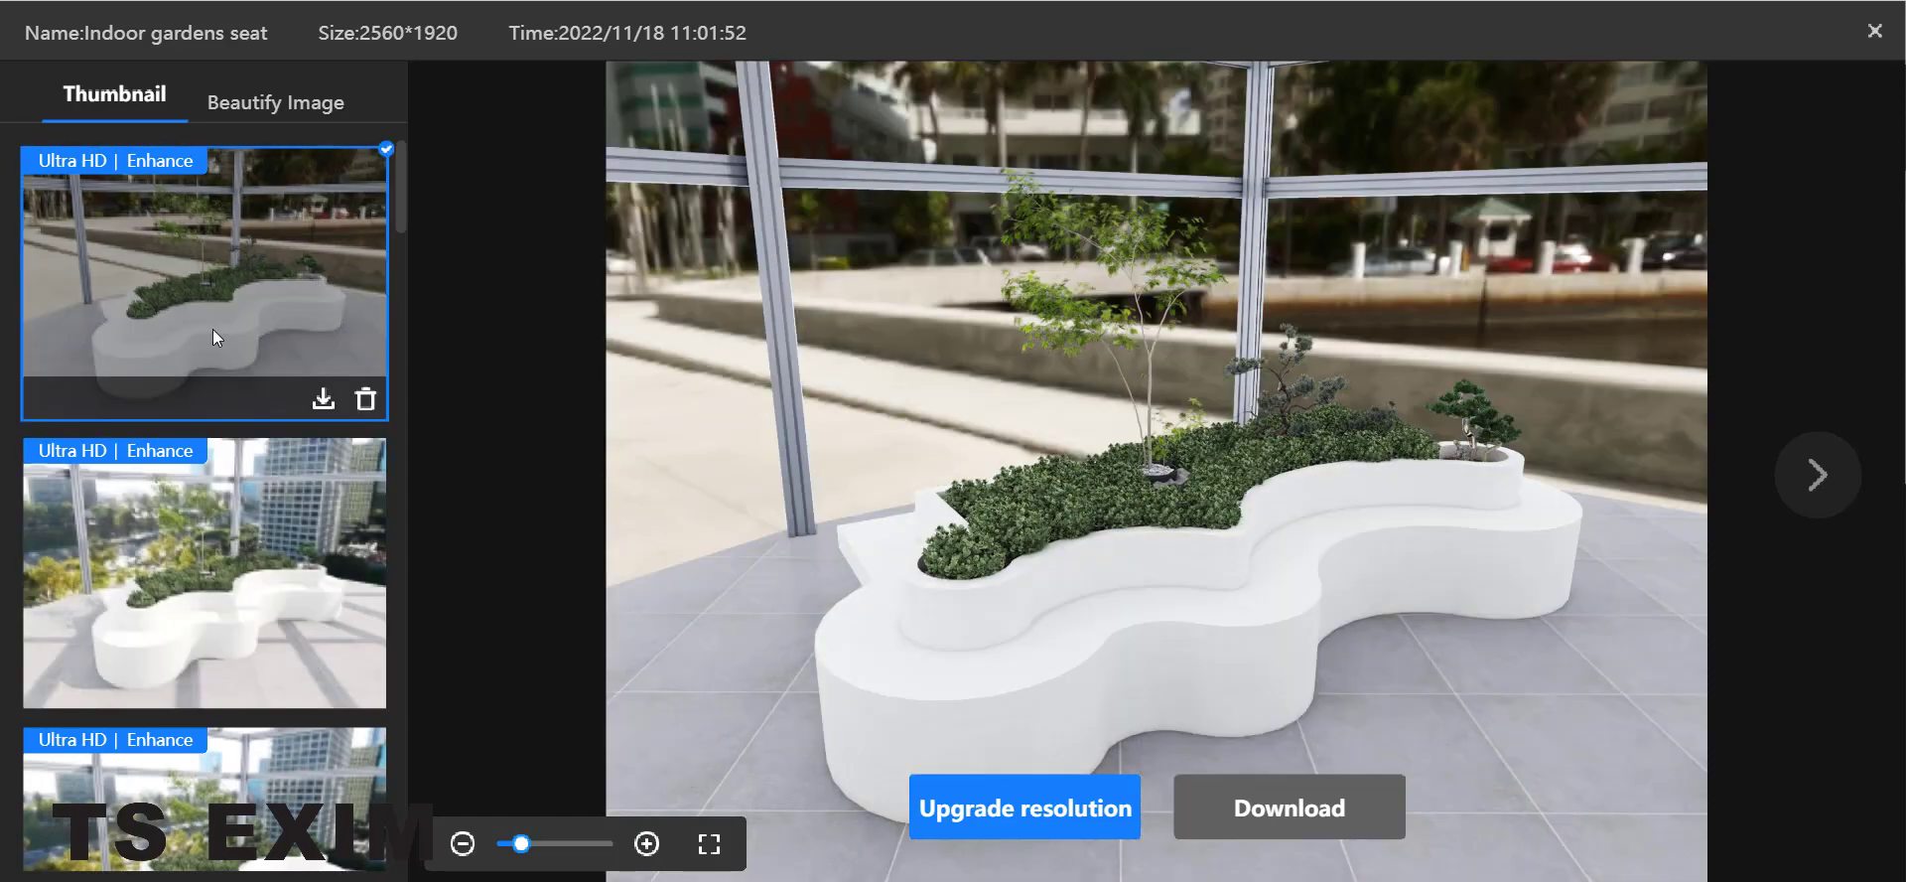